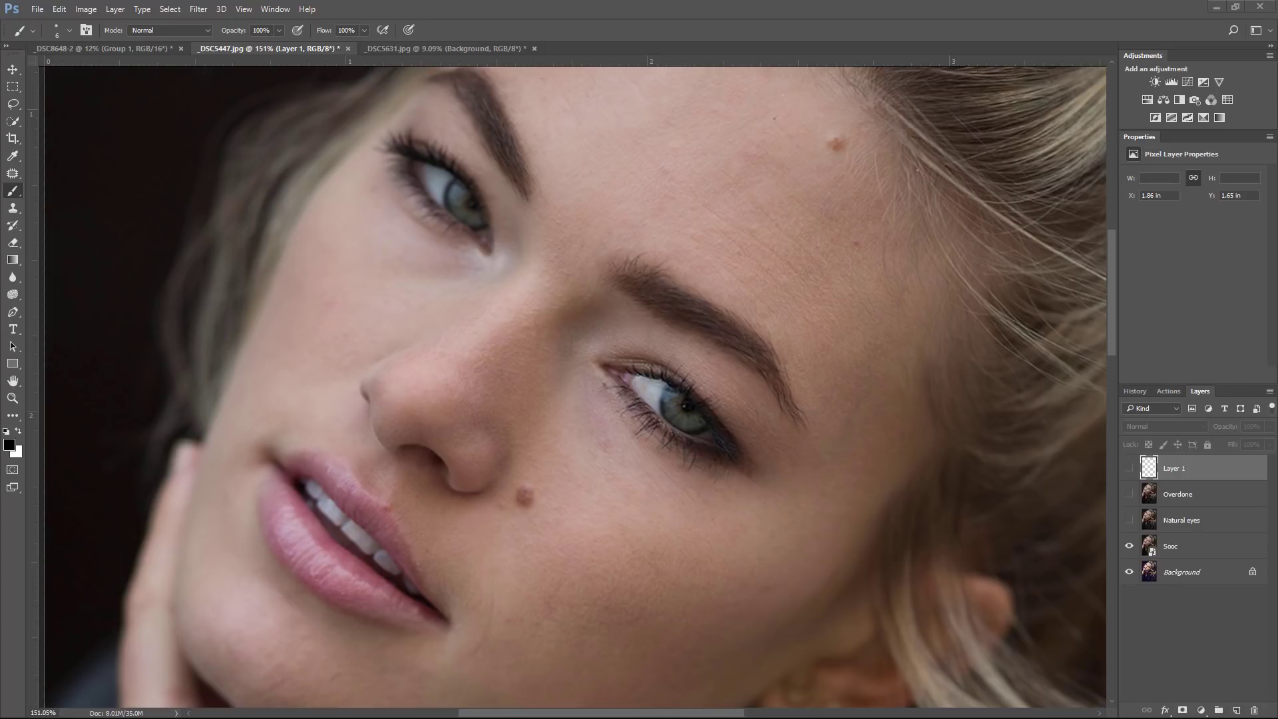
Step: Flash Layer 1's red arrows around the right eye, then show the Overdone layer's greener irises
{"action": "left_click", "coordinate": [1131, 469]}
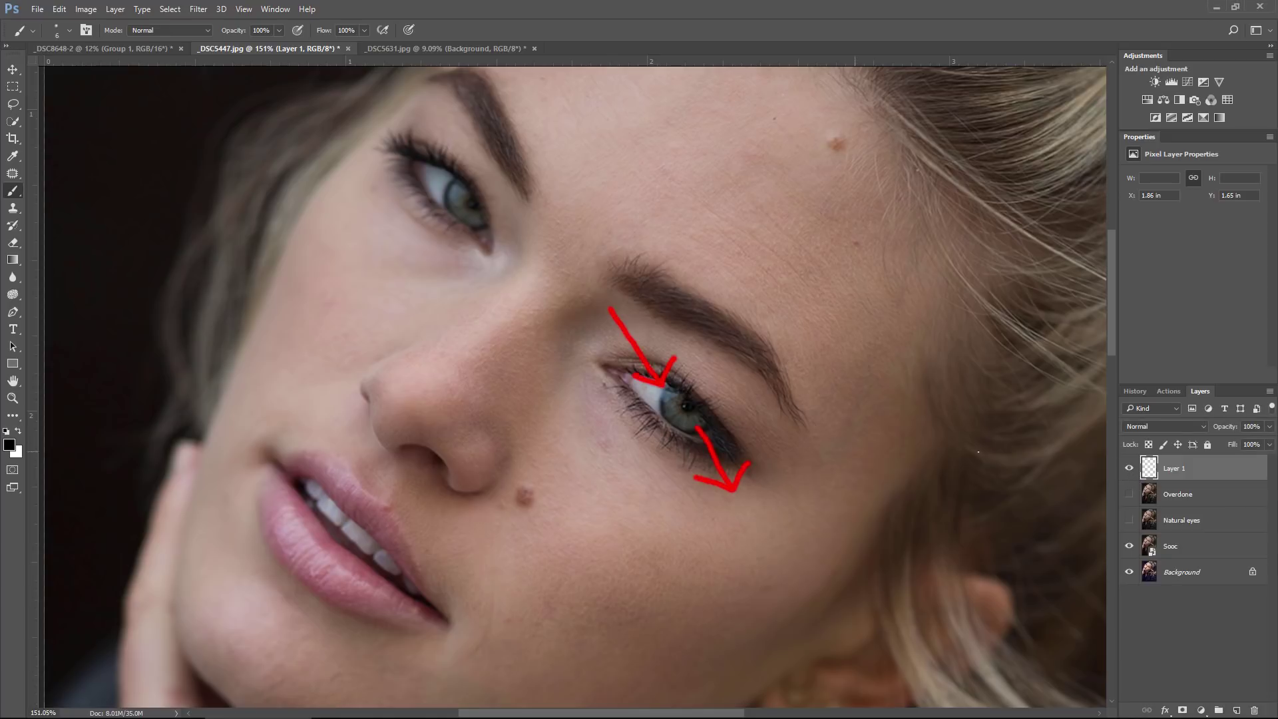
{"action": "left_click", "coordinate": [1129, 468]}
{"action": "mouse_move", "coordinate": [684, 406]}
{"action": "left_mouse_down"}
{"action": "mouse_move", "coordinate": [739, 409]}
{"action": "mouse_move", "coordinate": [669, 397]}
{"action": "left_mouse_up"}
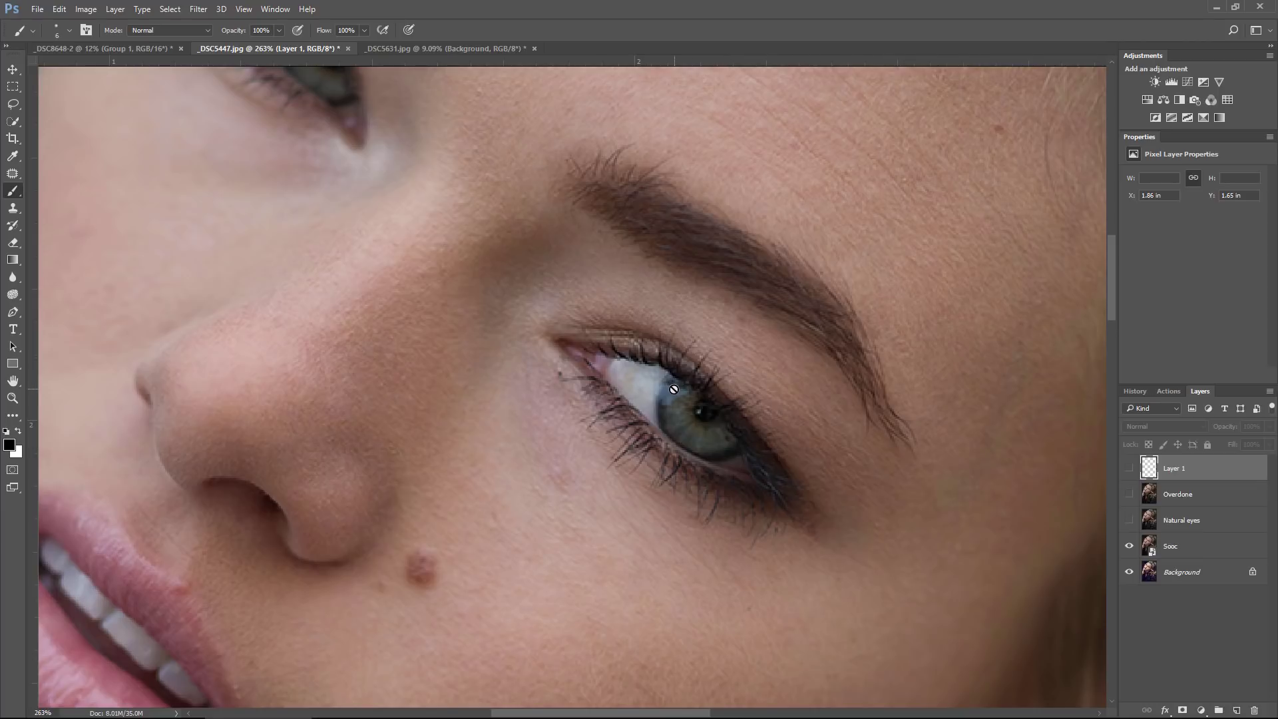
{"action": "left_click", "coordinate": [1129, 469]}
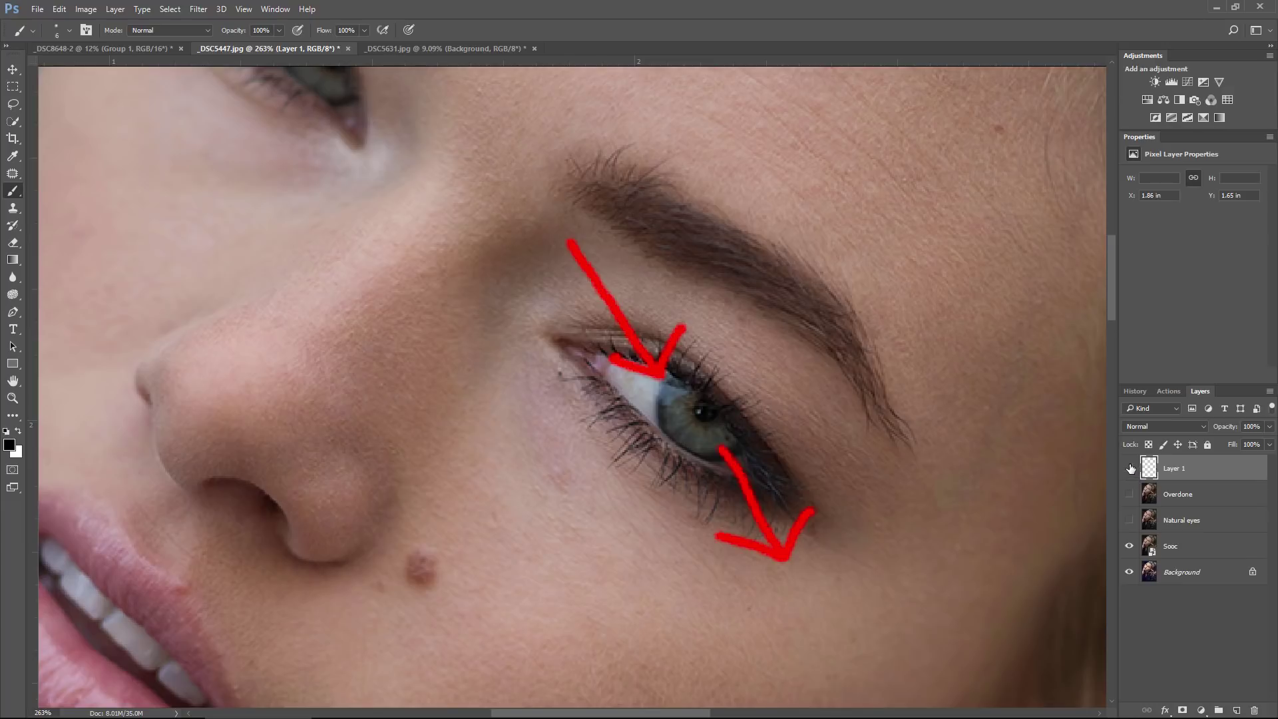
{"action": "left_click", "coordinate": [1129, 469]}
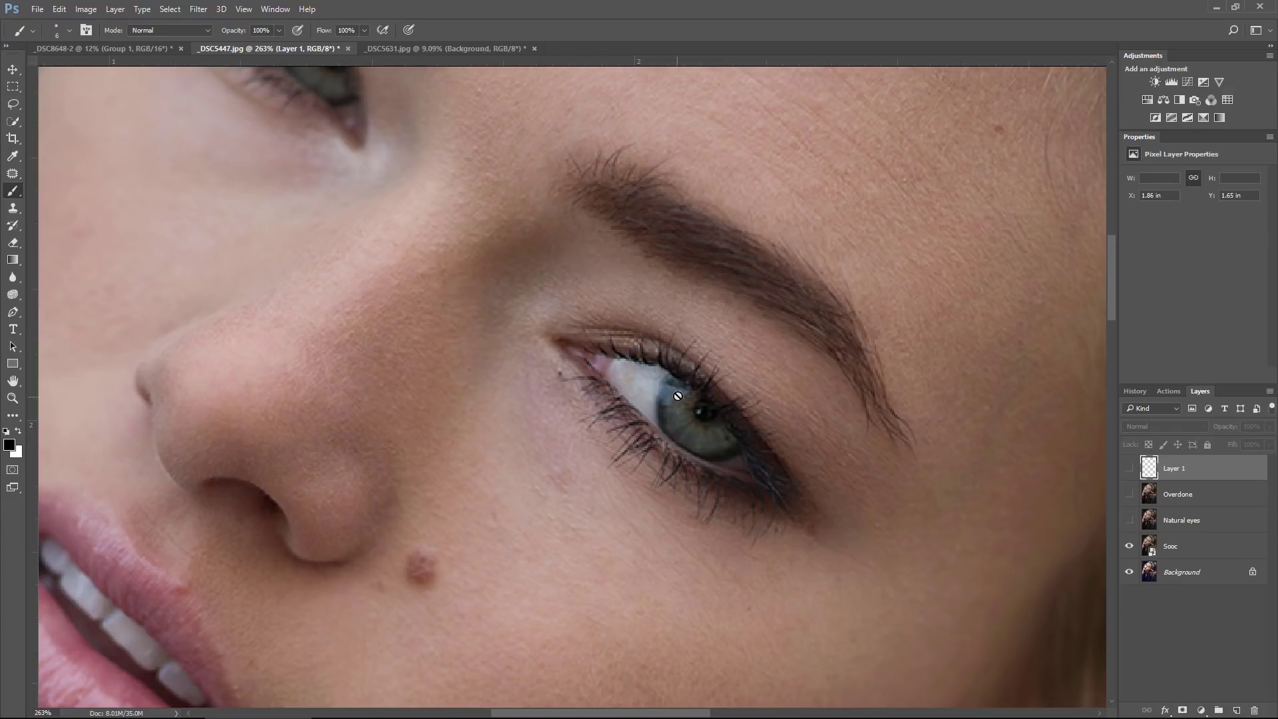
{"action": "left_click", "coordinate": [1131, 494]}
{"action": "left_click_drag", "start_coordinate": [641, 396], "coordinate": [590, 525]}
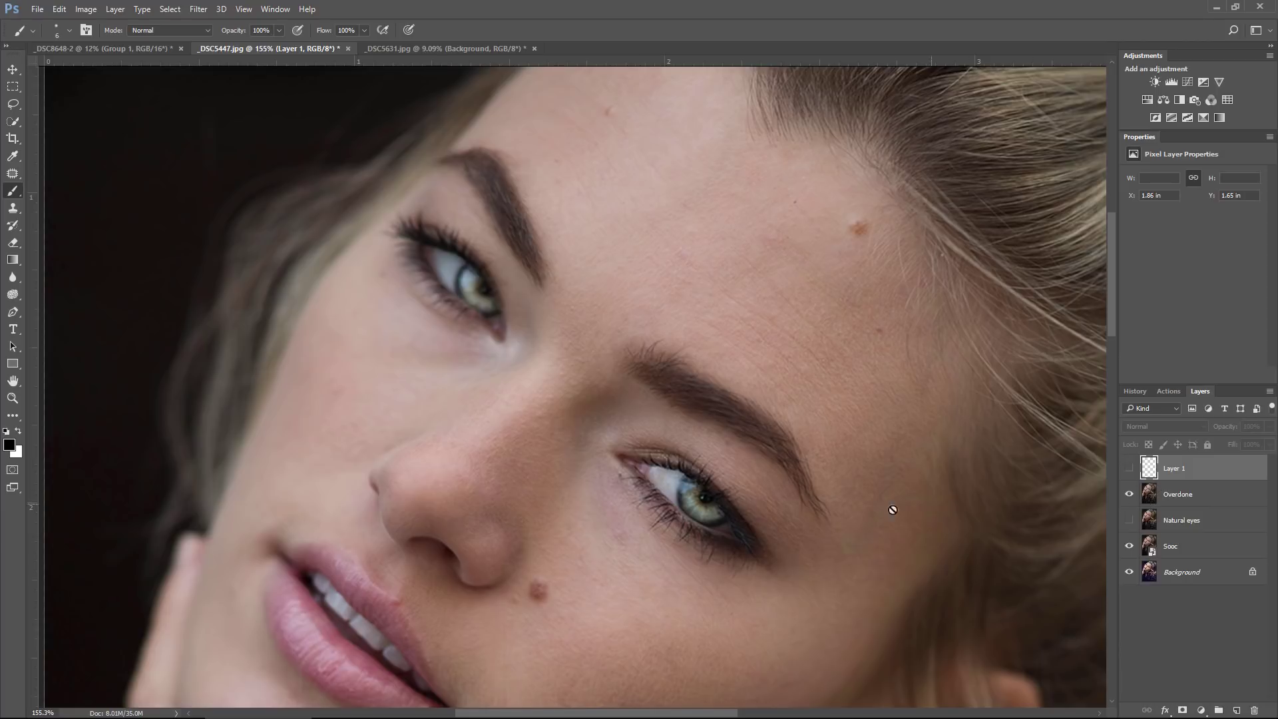
Step: Zoom in on the eyes and hide the Overdone layer
{"action": "scroll", "coordinate": [691, 529], "scroll_direction": "up", "scroll_amount": 2}
{"action": "scroll", "coordinate": [715, 529], "scroll_direction": "up", "scroll_amount": 2}
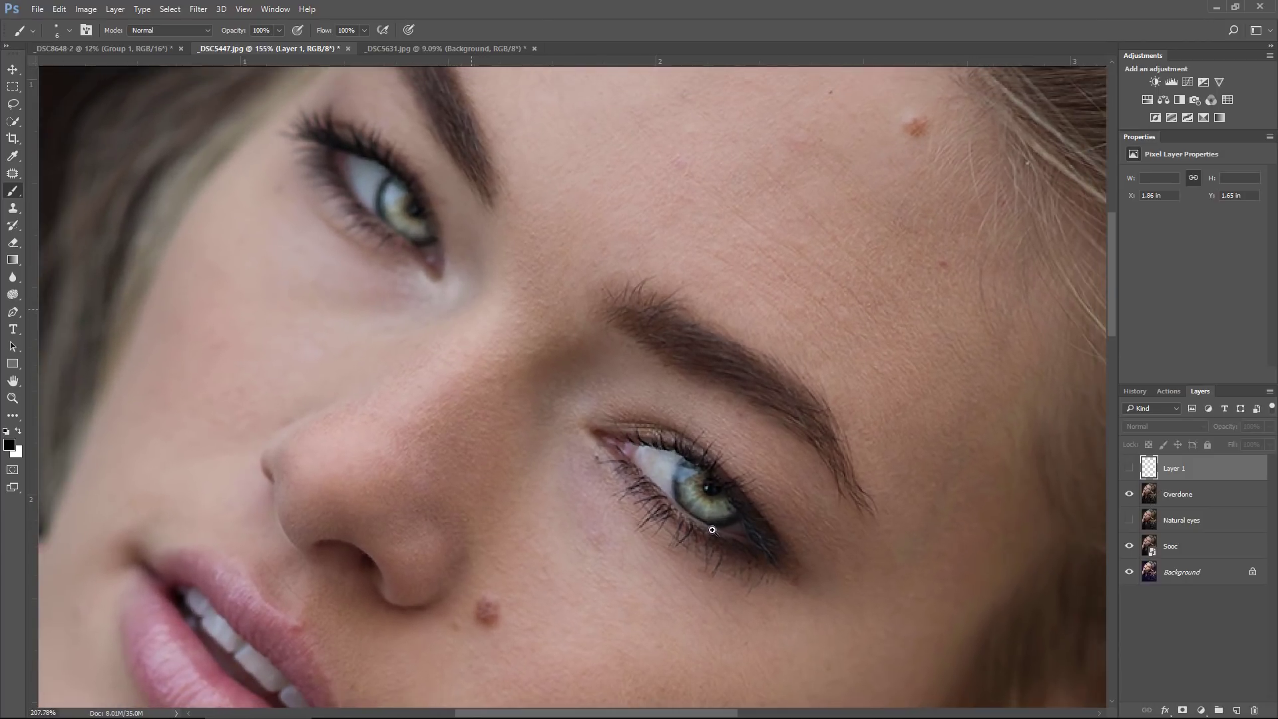
{"action": "scroll", "coordinate": [723, 528], "scroll_direction": "down", "scroll_amount": 2}
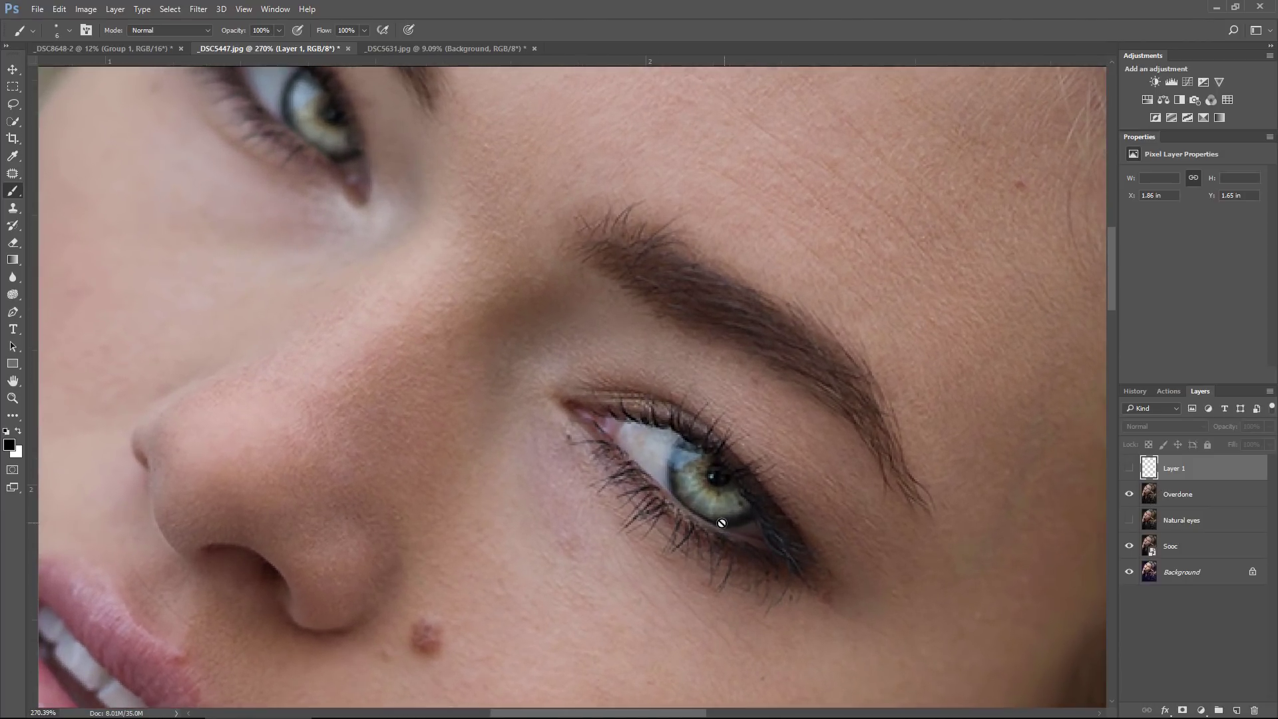
{"action": "scroll", "coordinate": [692, 528], "scroll_direction": "down", "scroll_amount": 2}
{"action": "scroll", "coordinate": [692, 526], "scroll_direction": "down", "scroll_amount": 1}
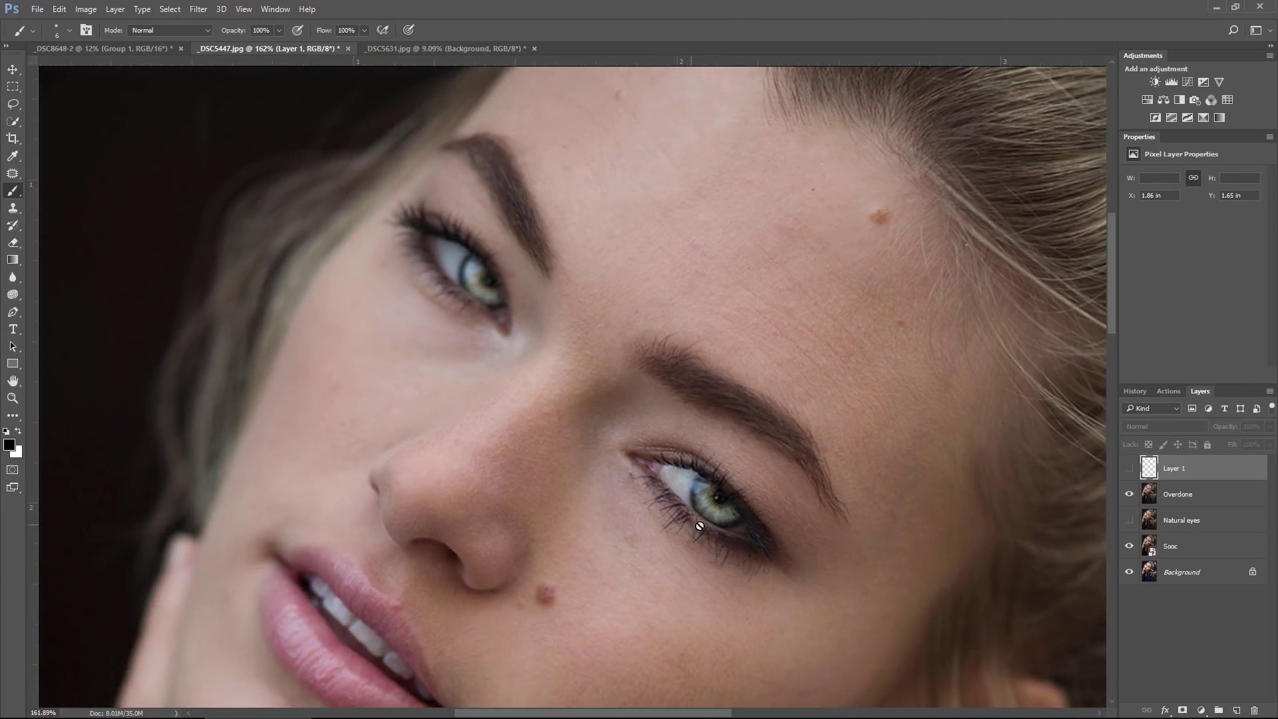
{"action": "left_click", "coordinate": [1129, 494]}
Step: Toggle the Natural eyes layer on and off against the original, leaving it hidden
{"action": "left_click", "coordinate": [1129, 520]}
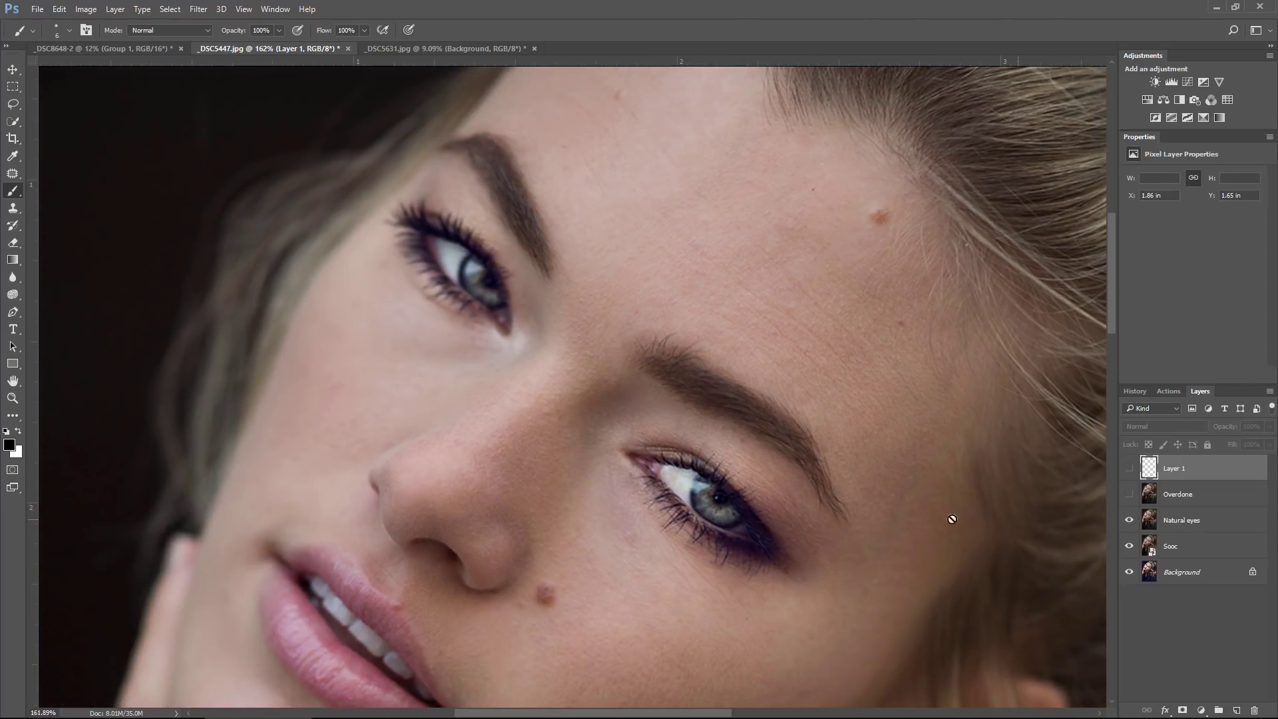
{"action": "scroll", "coordinate": [758, 539], "scroll_direction": "up", "scroll_amount": 4}
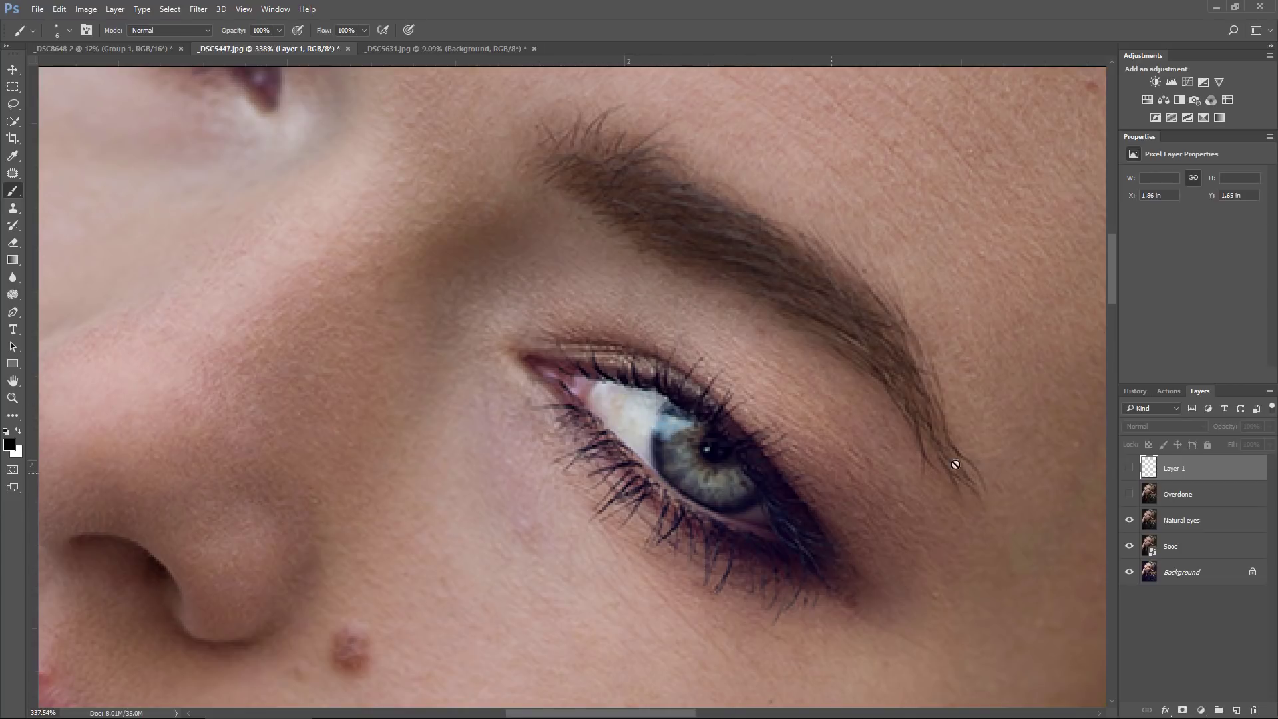
{"action": "left_click", "coordinate": [1131, 521]}
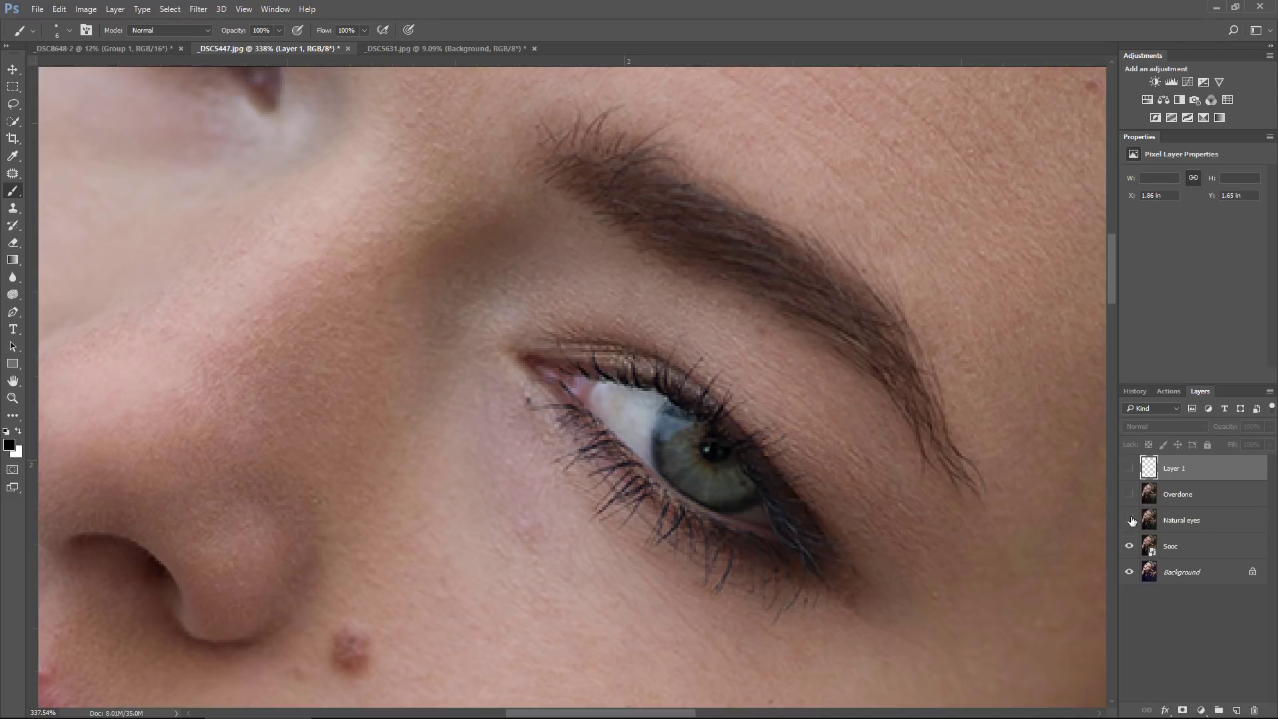
{"action": "left_click", "coordinate": [1131, 520]}
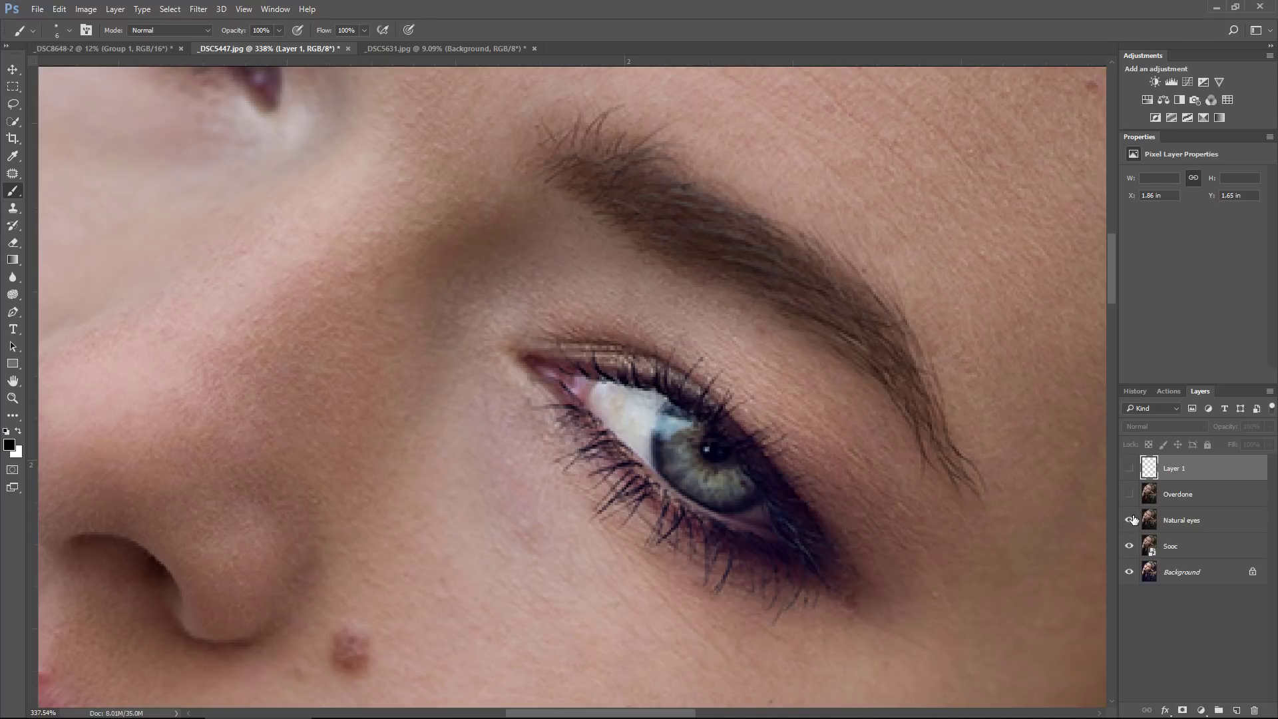
{"action": "left_click", "coordinate": [1130, 521]}
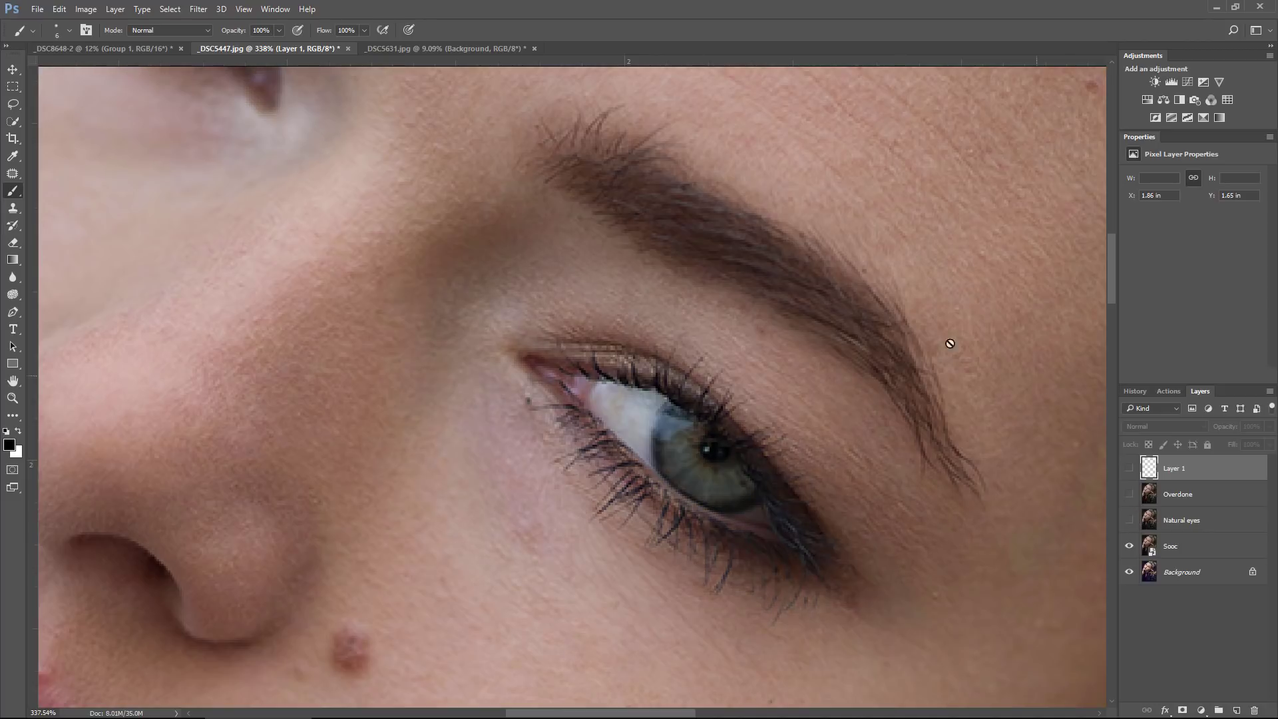
{"action": "scroll", "coordinate": [439, 230], "scroll_direction": "down", "scroll_amount": 5}
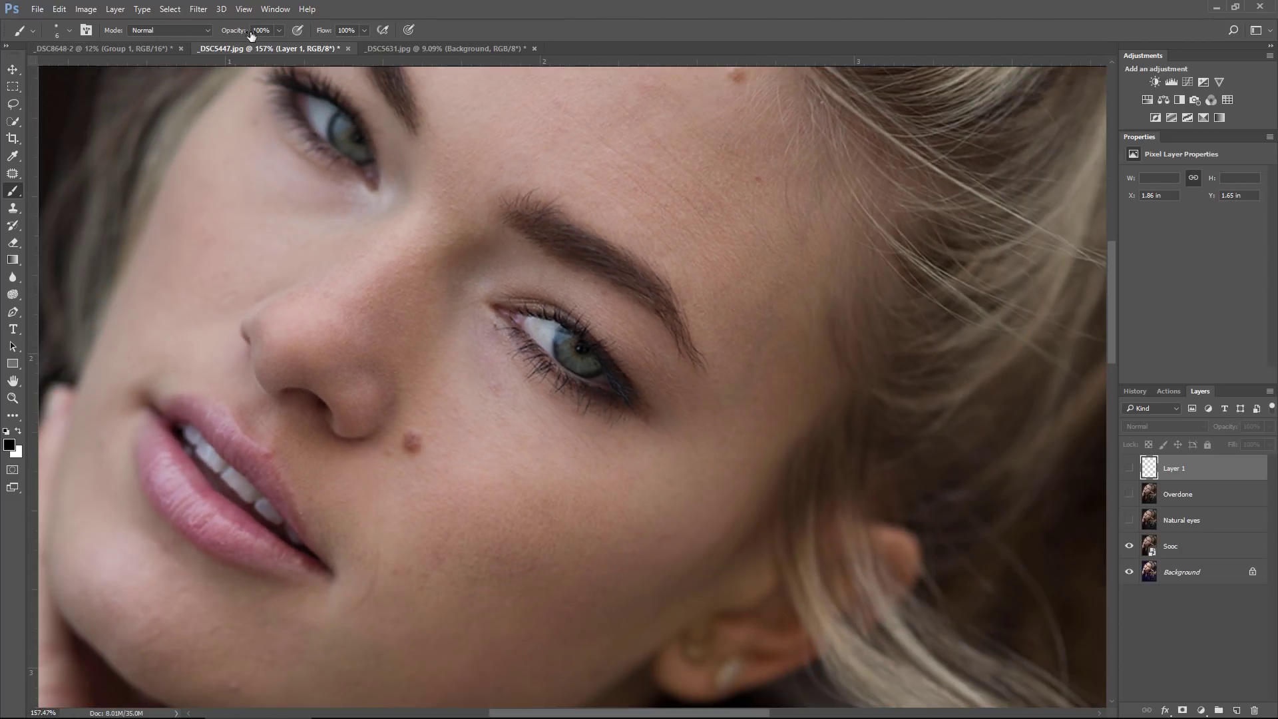
Step: Switch to the _DSC8648-2 portrait, zoom onto the eyes, and toggle Group 1 off and on
{"action": "left_click", "coordinate": [167, 52]}
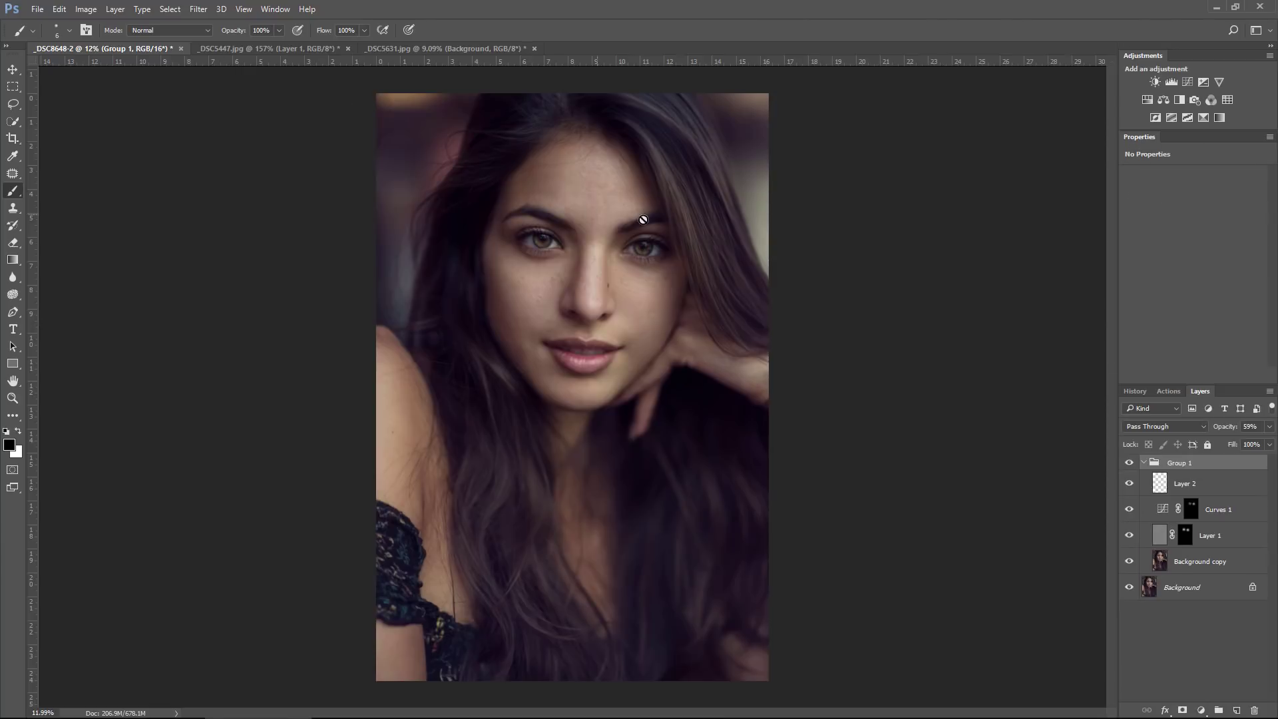
{"action": "scroll", "coordinate": [614, 247], "scroll_direction": "up", "scroll_amount": 4}
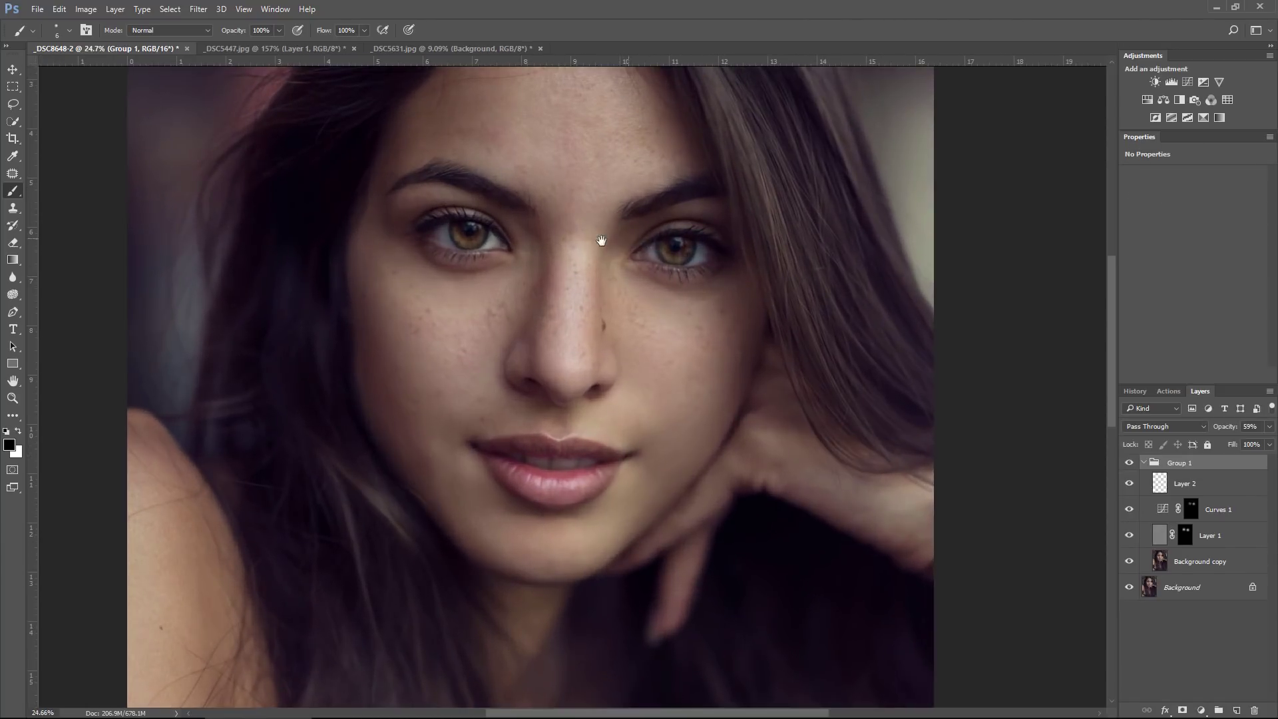
{"action": "scroll", "coordinate": [612, 321], "scroll_direction": "up", "scroll_amount": 3}
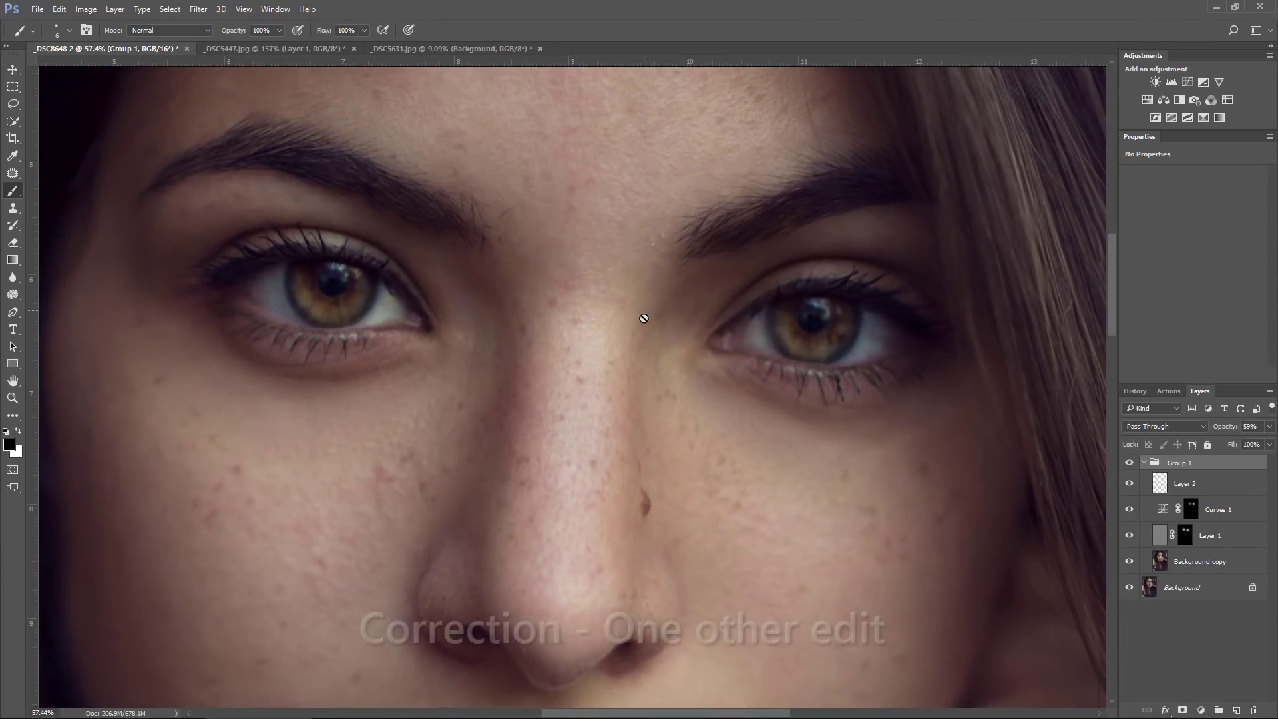
{"action": "left_click_drag", "start_coordinate": [645, 317], "coordinate": [673, 400]}
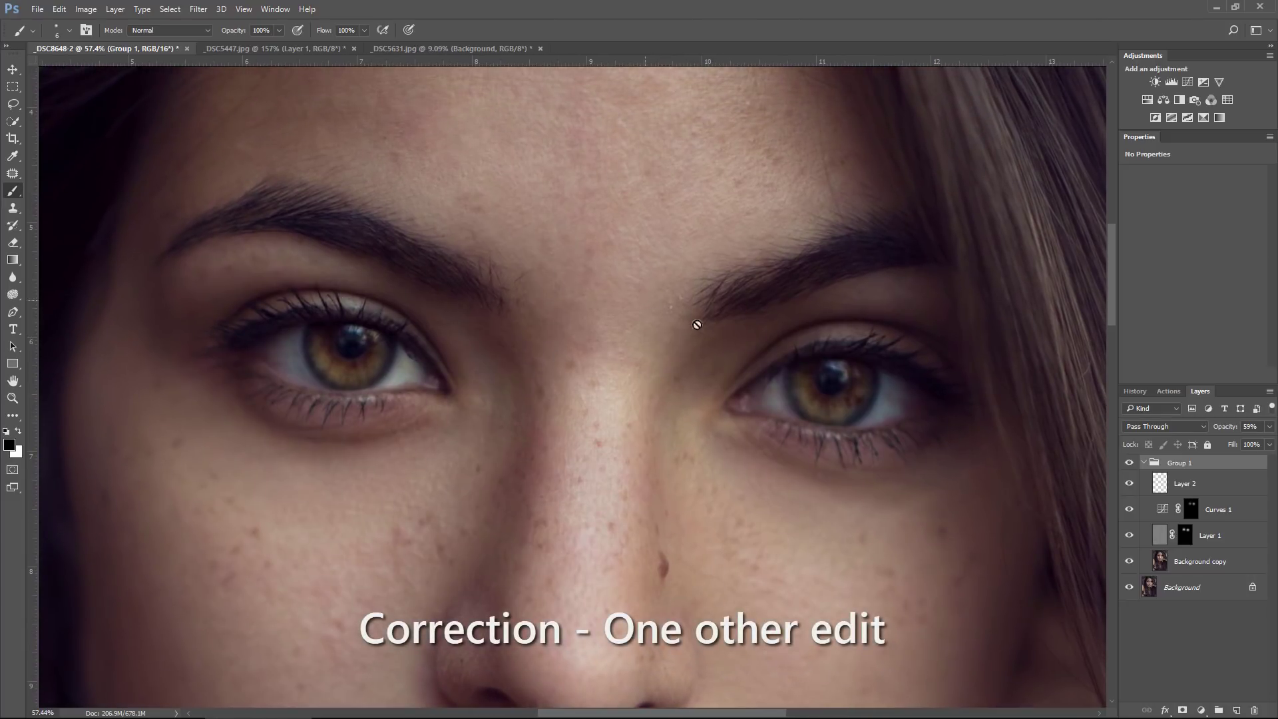
{"action": "left_click", "coordinate": [1128, 463]}
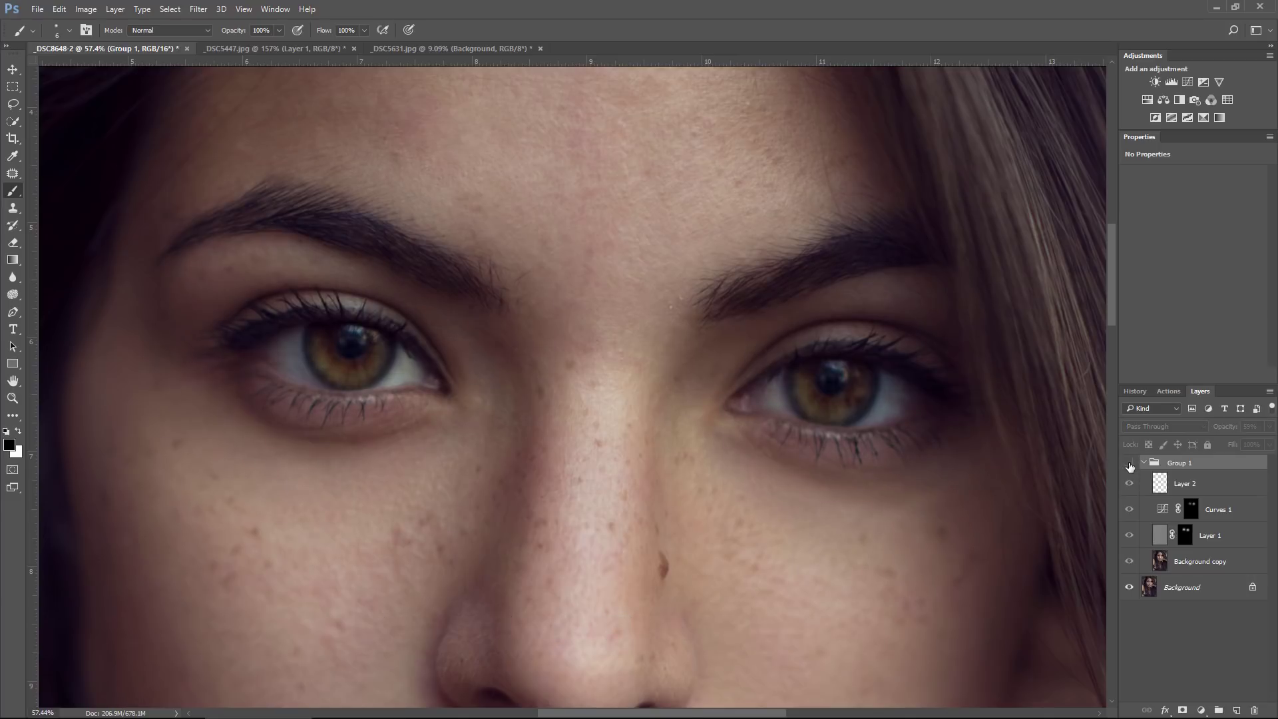
{"action": "left_click", "coordinate": [1129, 466]}
Step: Recentre the face and repeatedly toggle Group 1's eye edits, zooming in on the eyes
{"action": "scroll", "coordinate": [722, 439], "scroll_direction": "down", "scroll_amount": 4}
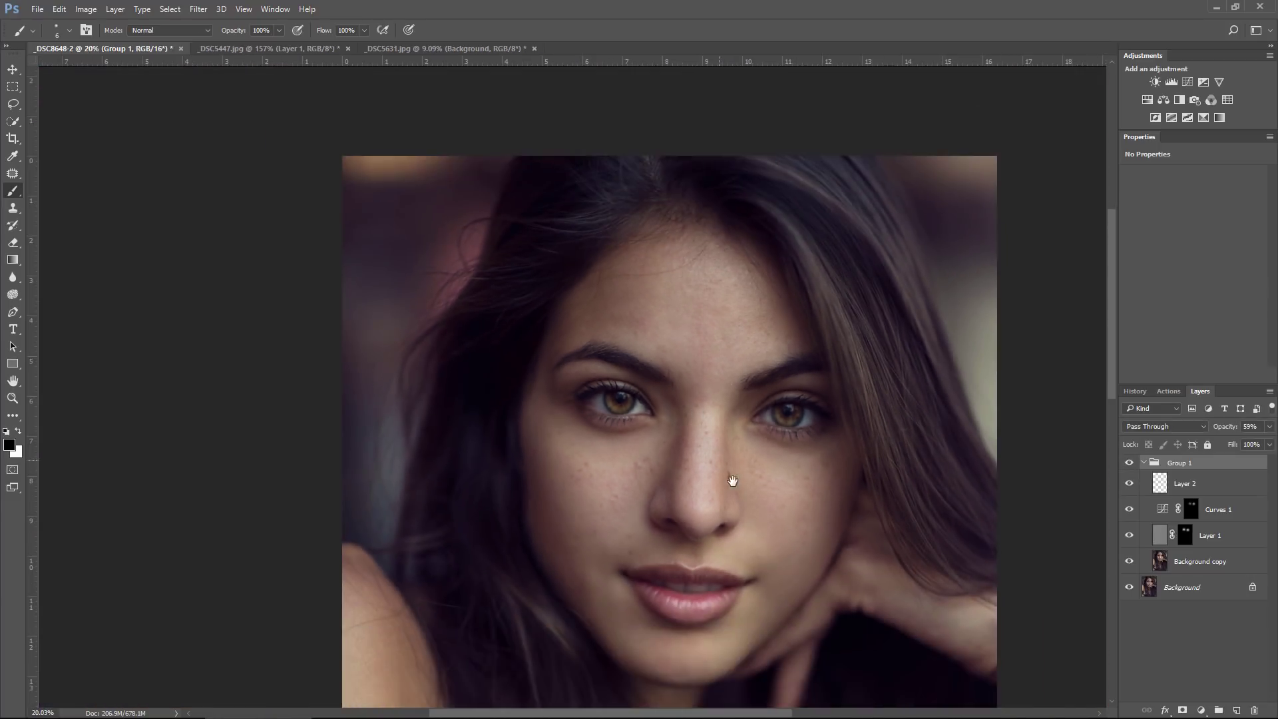
{"action": "left_click_drag", "start_coordinate": [732, 481], "coordinate": [691, 414]}
{"action": "left_click", "coordinate": [1129, 464]}
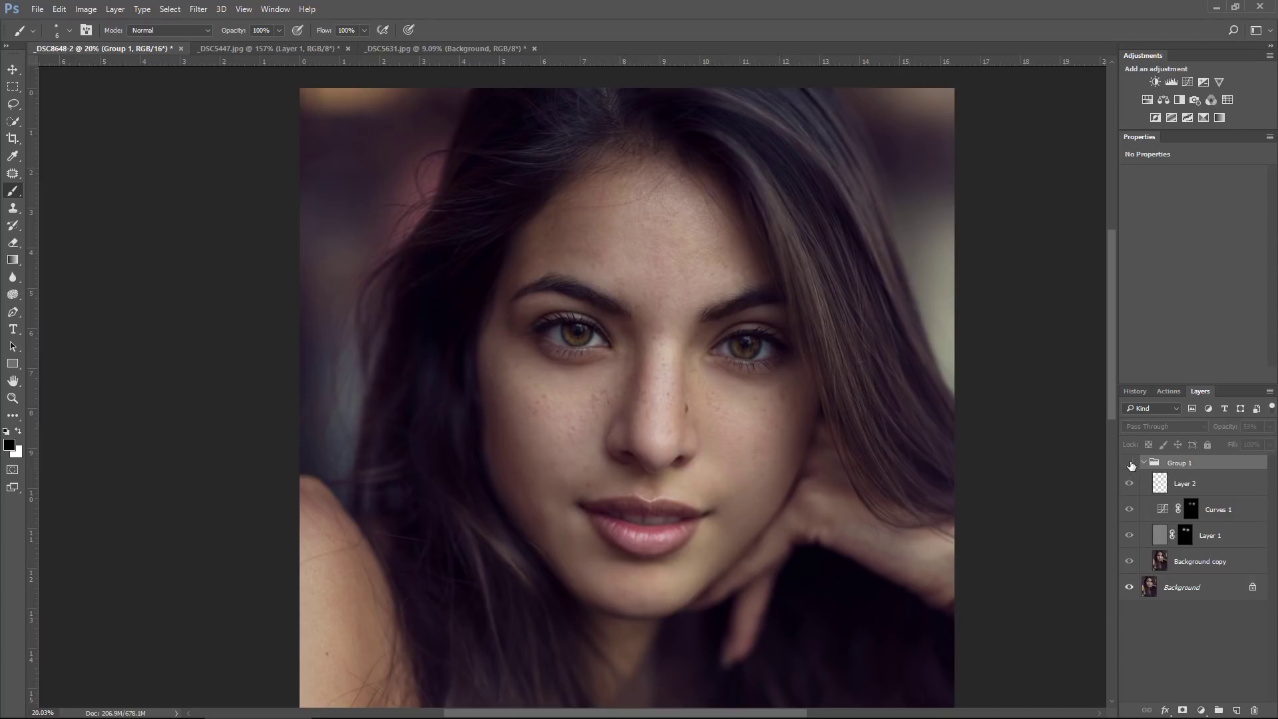
{"action": "left_click", "coordinate": [1129, 466]}
{"action": "left_click", "coordinate": [1129, 466]}
{"action": "left_click", "coordinate": [1131, 467]}
{"action": "left_click_drag", "start_coordinate": [698, 357], "coordinate": [795, 363]}
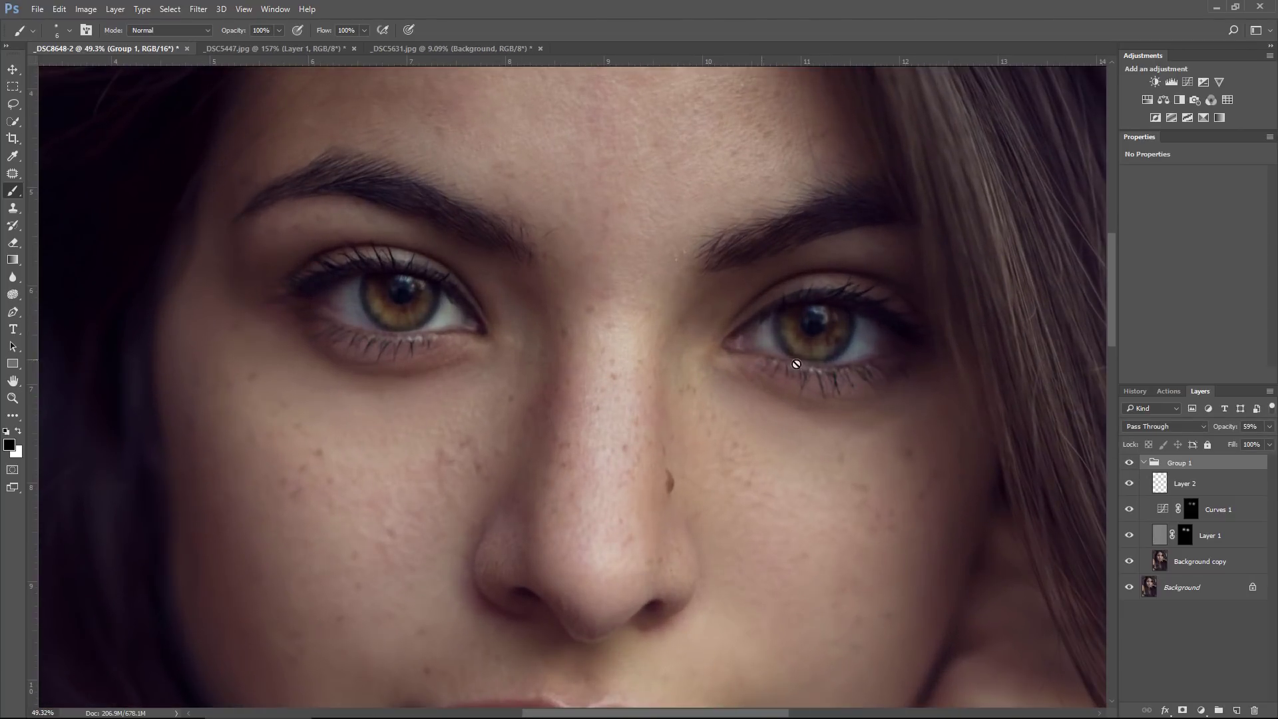
{"action": "left_click", "coordinate": [1130, 465]}
{"action": "left_click", "coordinate": [1130, 465]}
Step: Pan and zoom around the face to inspect the eyes closely
{"action": "left_click_drag", "start_coordinate": [592, 404], "coordinate": [570, 422]}
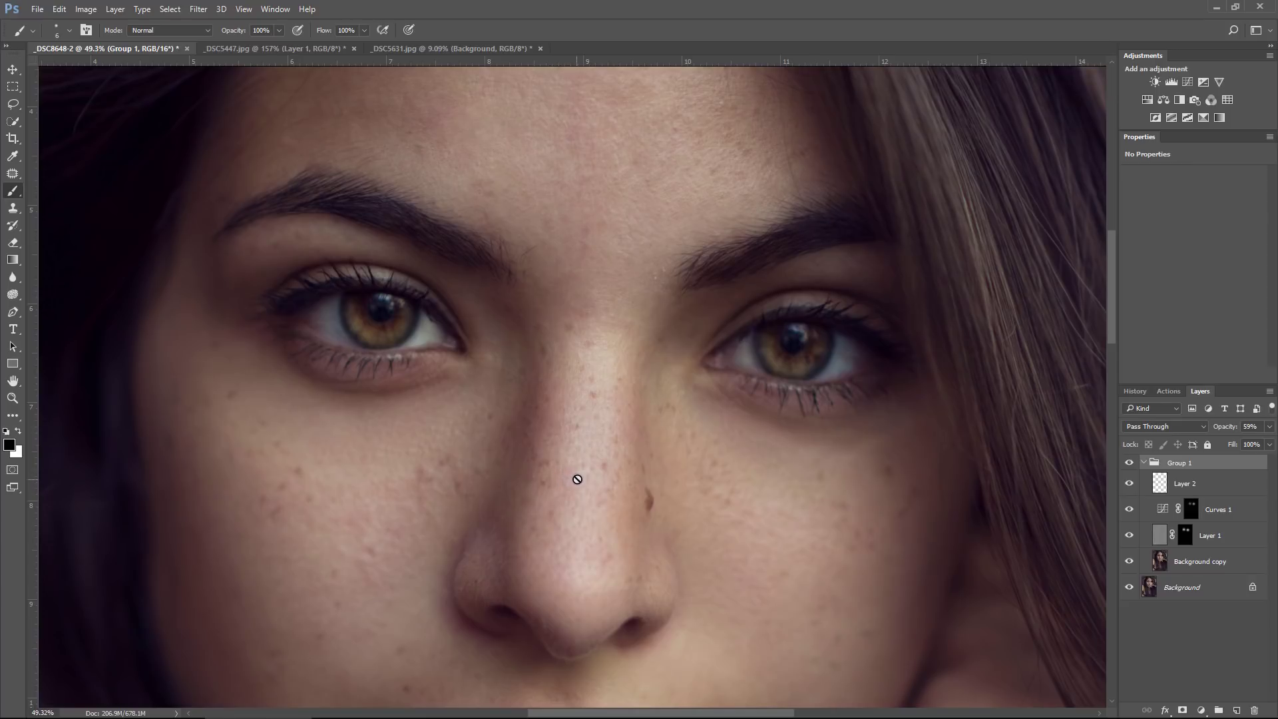
{"action": "scroll", "coordinate": [559, 433], "scroll_direction": "down", "scroll_amount": 3}
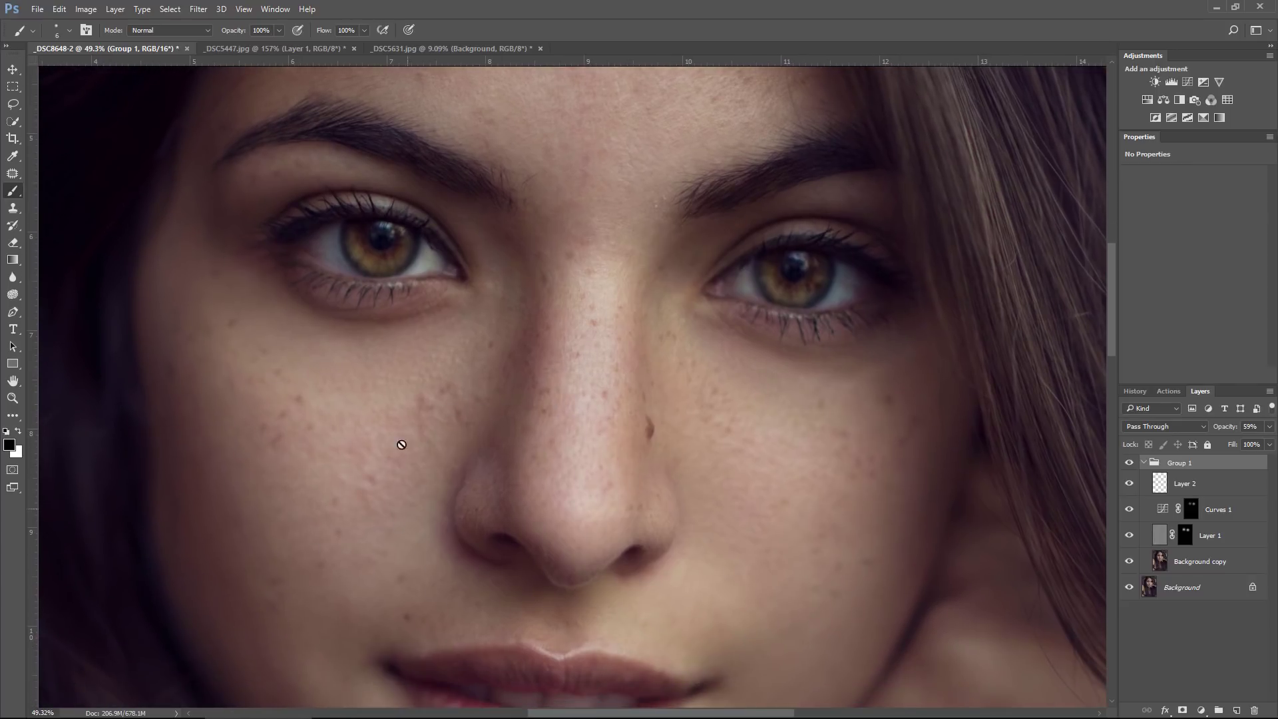
{"action": "left_click_drag", "start_coordinate": [441, 502], "coordinate": [424, 414]}
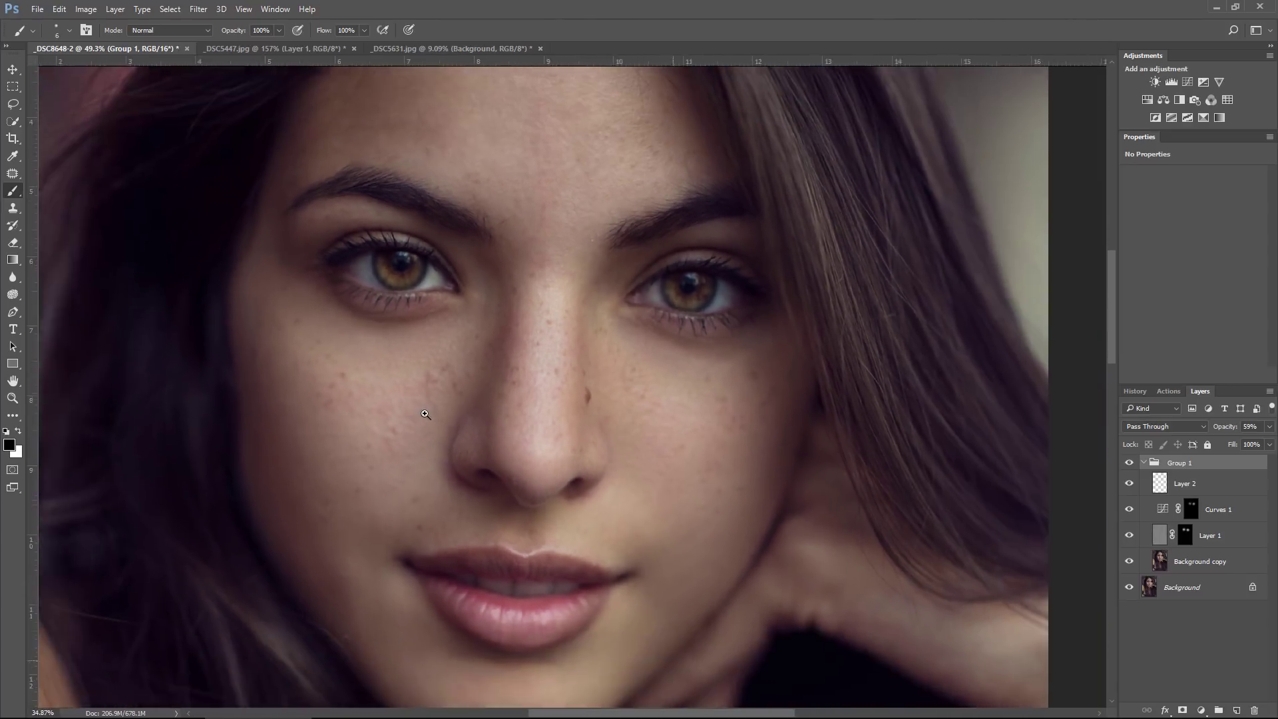
{"action": "scroll", "coordinate": [425, 414], "scroll_direction": "down", "scroll_amount": 3}
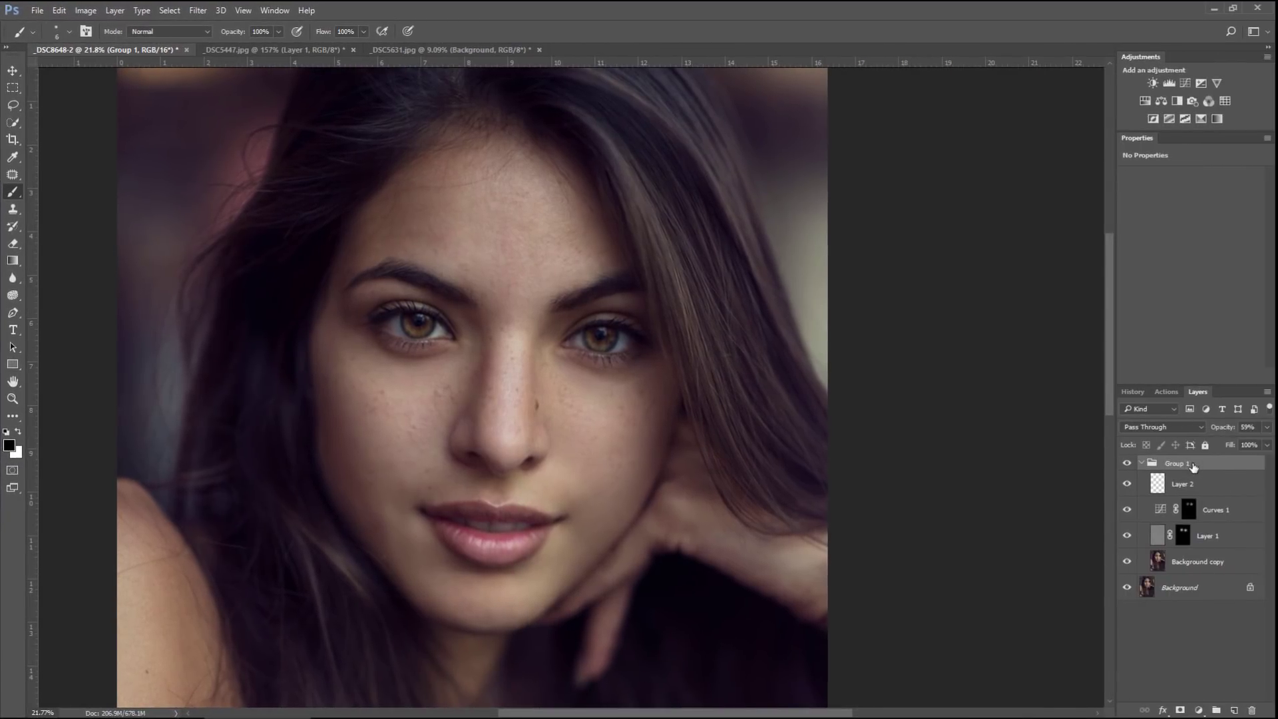
{"action": "left_click_drag", "start_coordinate": [419, 340], "coordinate": [469, 390]}
{"action": "scroll", "coordinate": [458, 380], "scroll_direction": "up", "scroll_amount": 1}
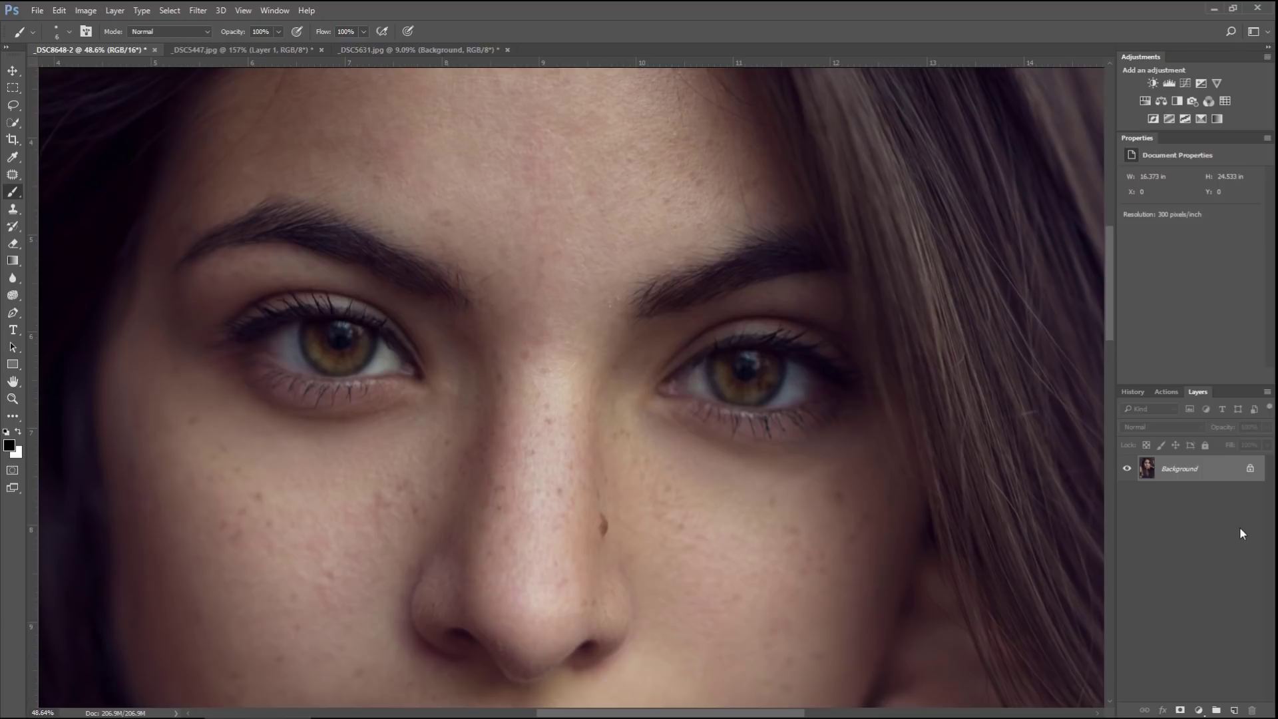
Step: Duplicate the Background as Layer 1 and apply High Pass with a 22.0-pixel radius
{"action": "key", "text": "ctrl+j"}
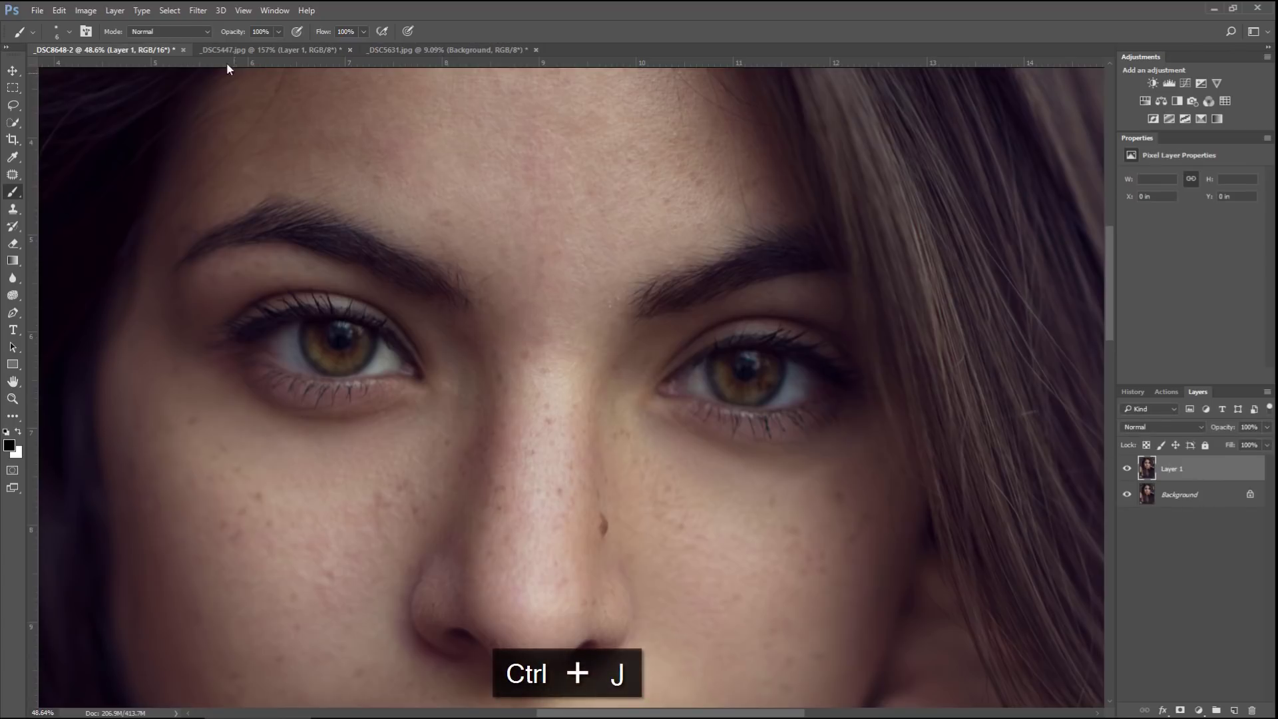
{"action": "left_click", "coordinate": [198, 11]}
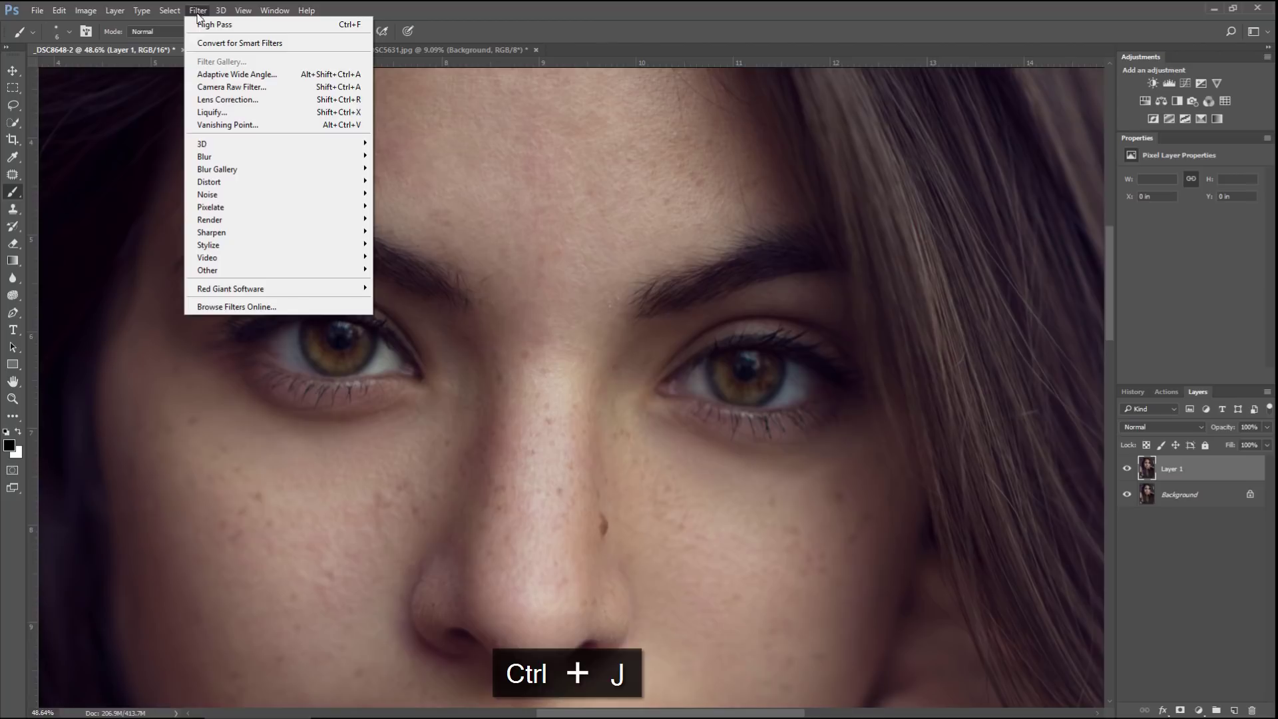
{"action": "mouse_move", "coordinate": [231, 270]}
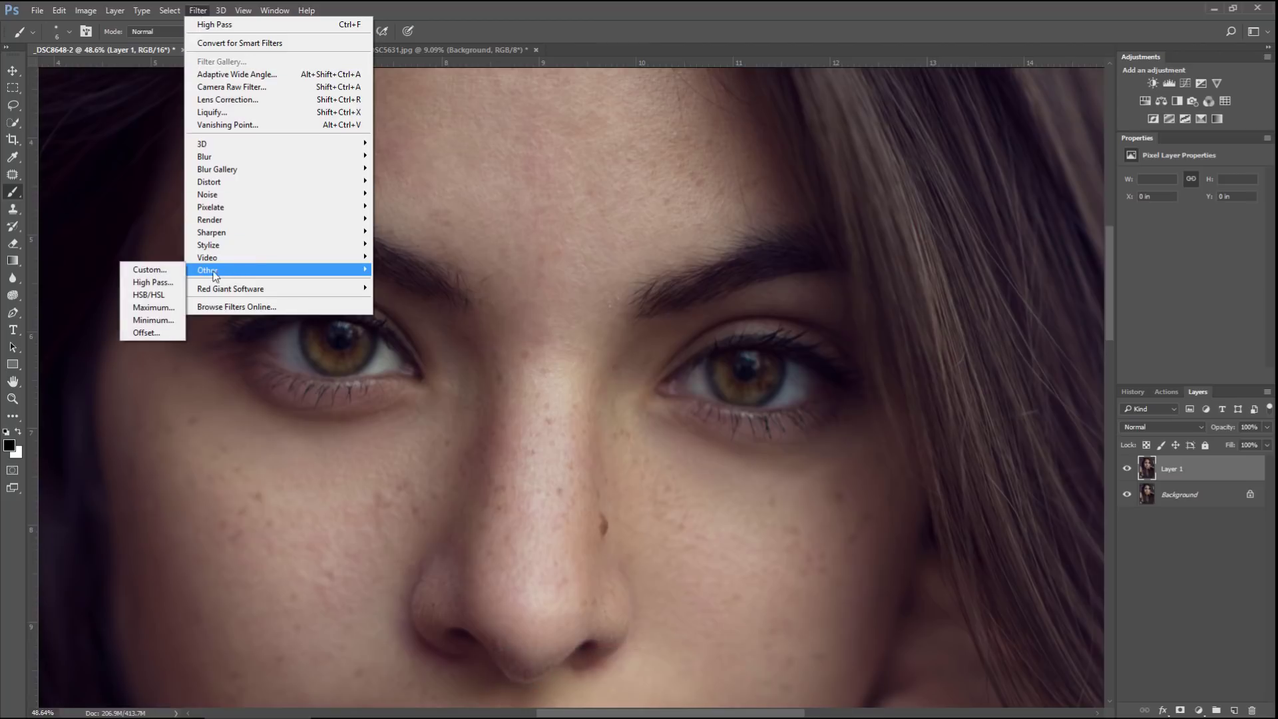
{"action": "left_click", "coordinate": [149, 284]}
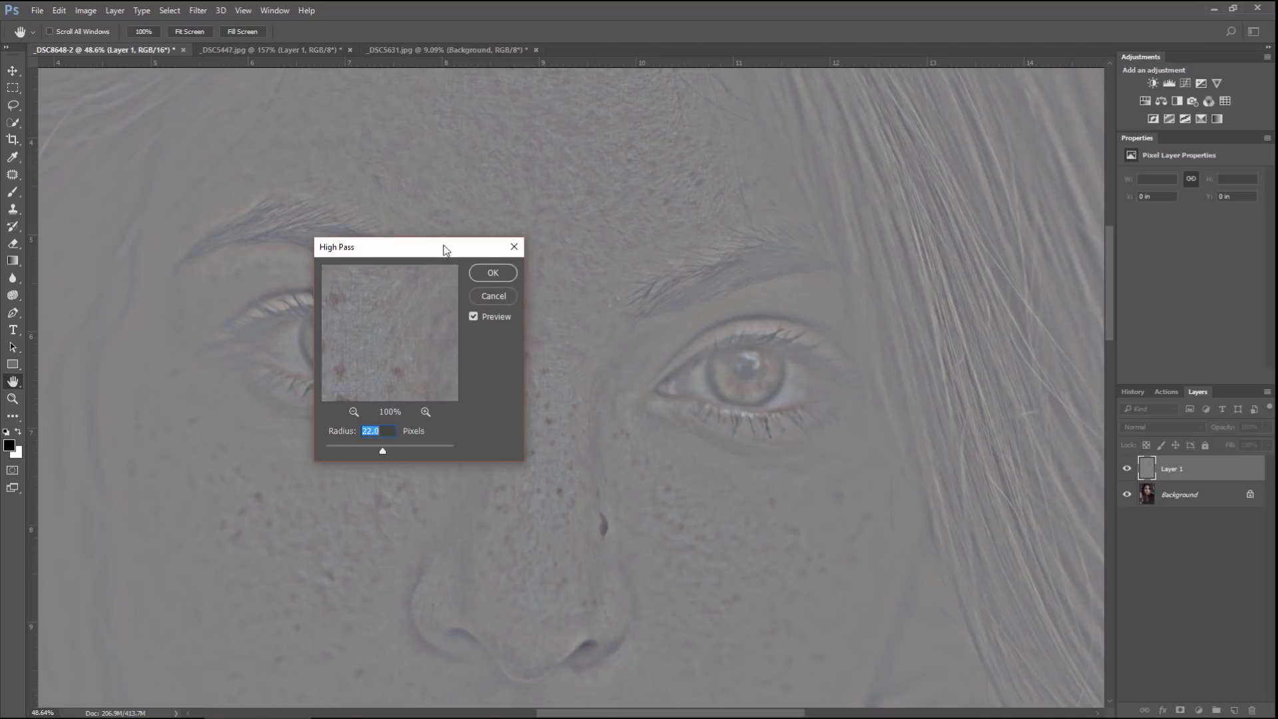
{"action": "left_click_drag", "start_coordinate": [446, 250], "coordinate": [669, 399]}
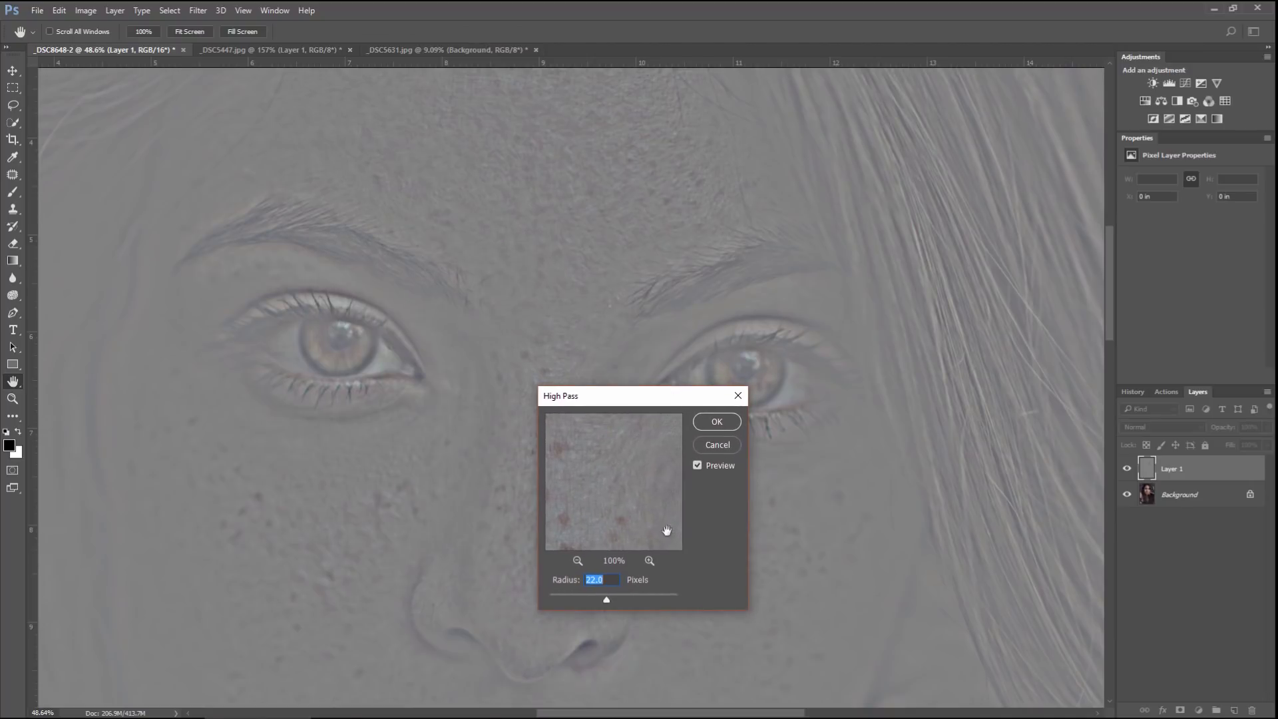
{"action": "left_click", "coordinate": [718, 422]}
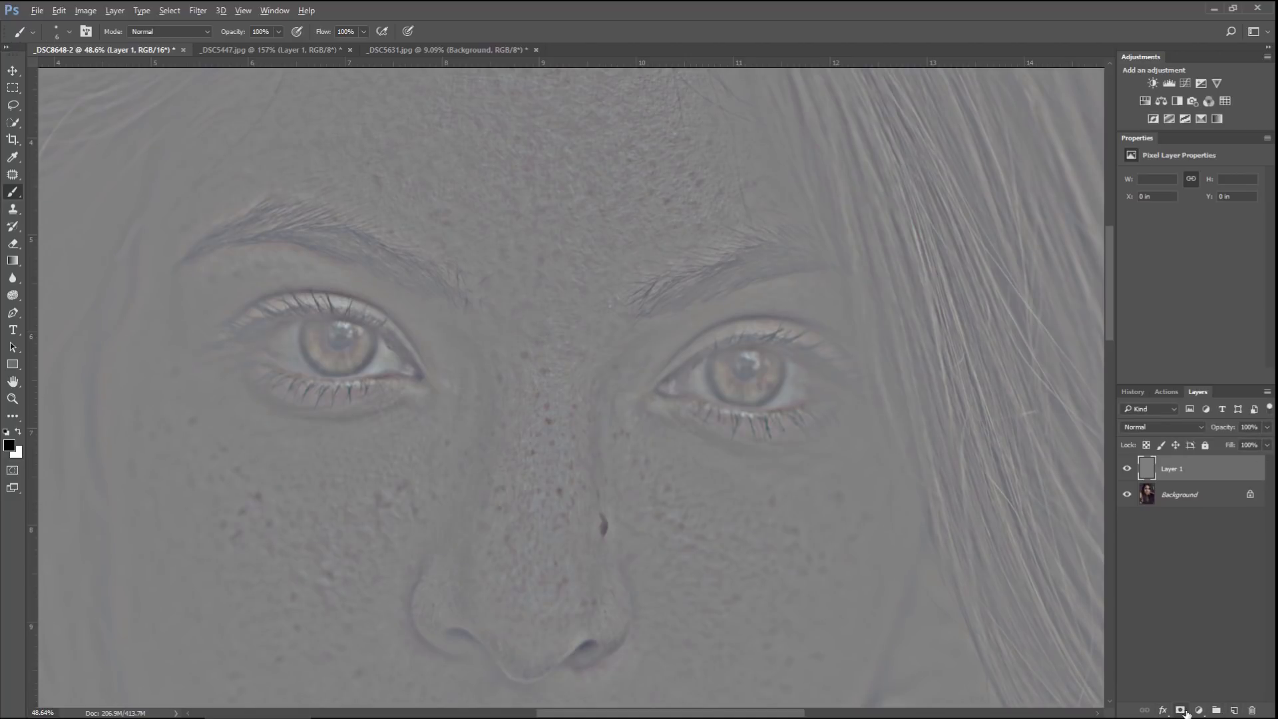
Step: Give Layer 1 a black layer mask and set its blend mode to Overlay
{"action": "left_click", "coordinate": [1180, 711], "text": "alt"}
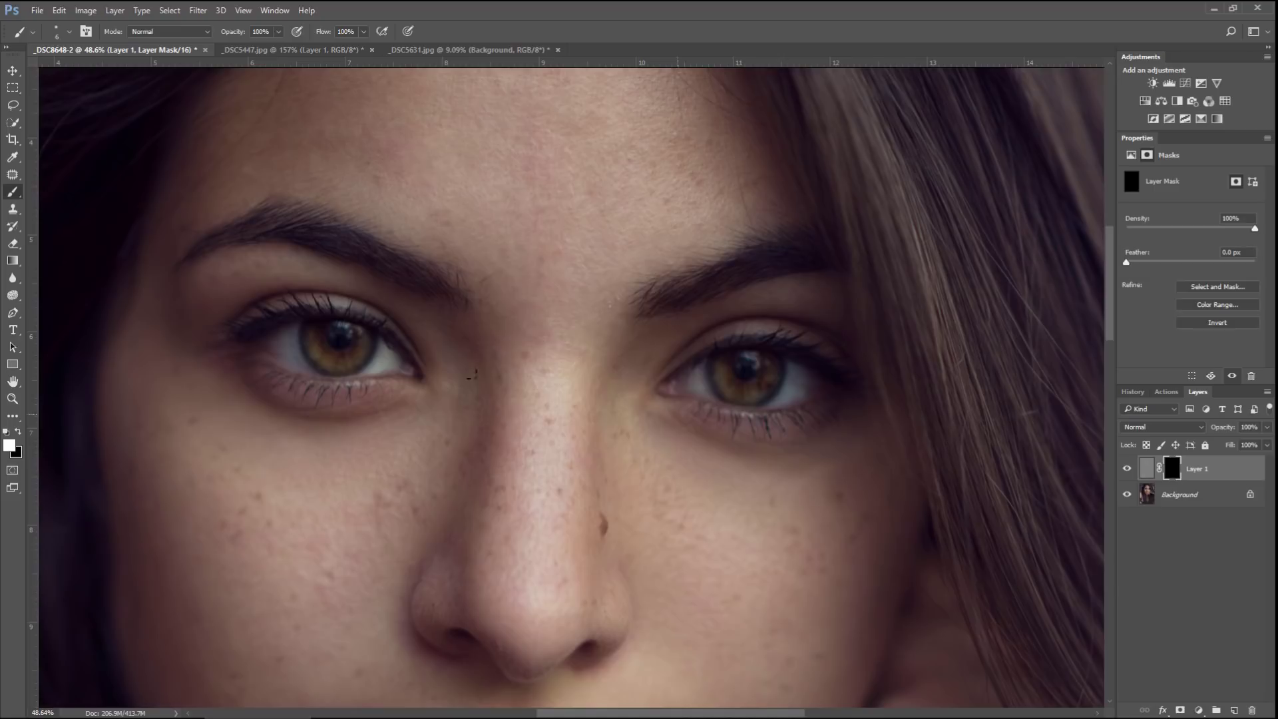
{"action": "left_click_drag", "start_coordinate": [331, 421], "coordinate": [364, 415]}
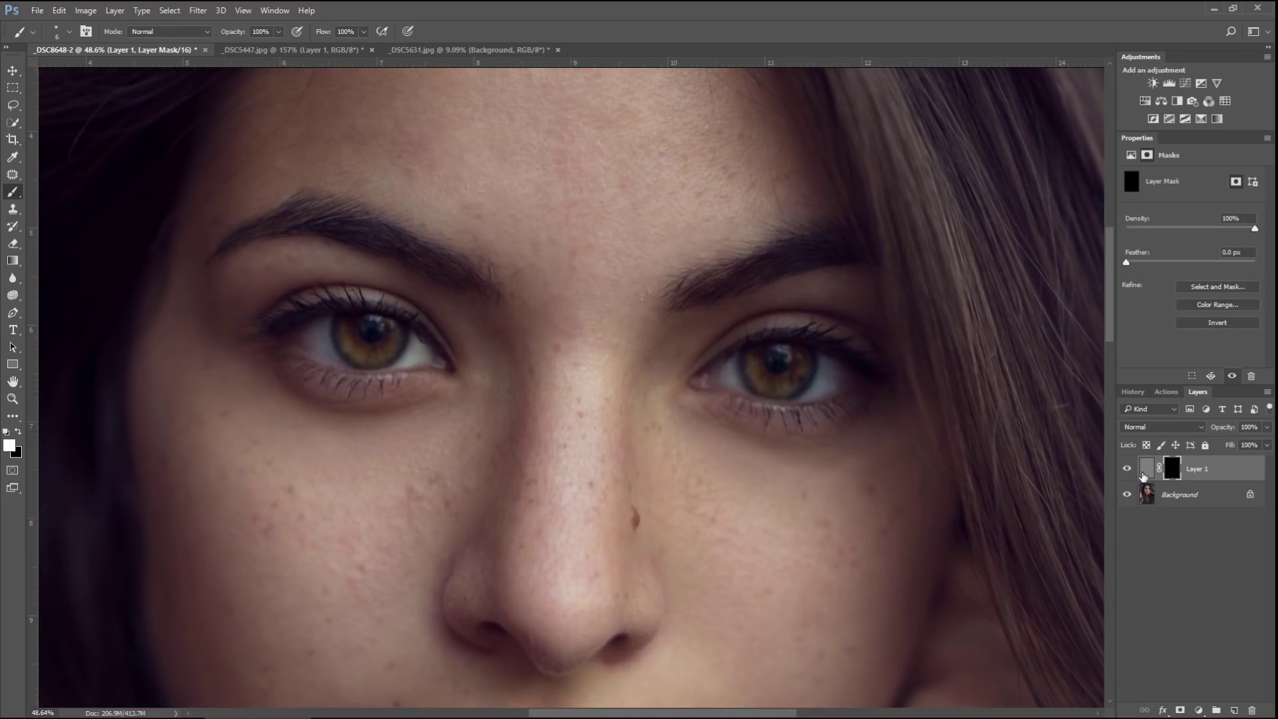
{"action": "left_click", "coordinate": [1152, 428]}
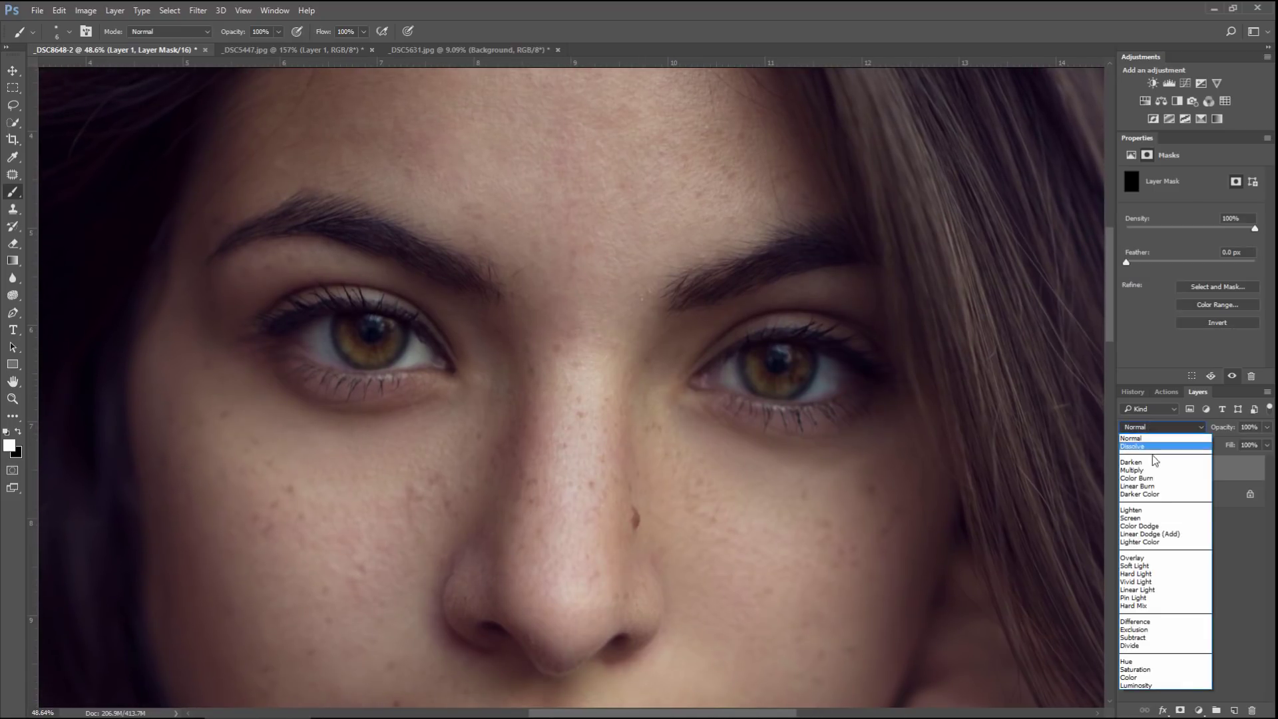
{"action": "left_click", "coordinate": [1151, 557]}
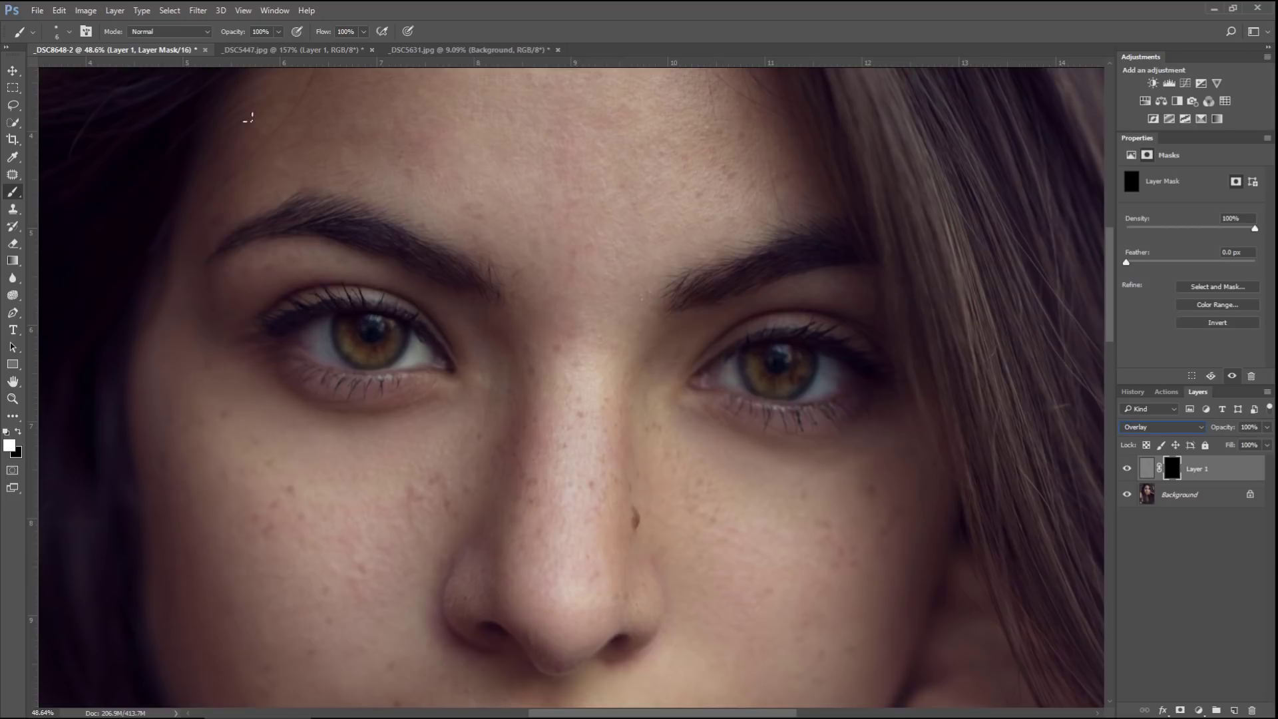
Step: Set the brush to 72% opacity and 900 px, and paint white over both eyes on Layer 1's mask
{"action": "left_click", "coordinate": [277, 32]}
{"action": "mouse_move", "coordinate": [280, 48]}
{"action": "left_mouse_down"}
{"action": "mouse_move", "coordinate": [233, 49]}
{"action": "mouse_move", "coordinate": [265, 51]}
{"action": "left_mouse_up"}
{"action": "left_click", "coordinate": [472, 32]}
{"action": "key", "text": "bracketright"}
{"action": "key", "text": "bracketright"}
{"action": "key", "text": "bracketright"}
{"action": "key", "text": "bracketright"}
{"action": "key", "text": "bracketright"}
{"action": "key", "text": "bracketright"}
{"action": "key", "text": "bracketright"}
{"action": "key", "text": "bracketright"}
{"action": "key", "text": "bracketright"}
{"action": "key", "text": "bracketright"}
{"action": "key", "text": "bracketright"}
{"action": "key", "text": "bracketright"}
{"action": "key", "text": "bracketright"}
{"action": "key", "text": "bracketright"}
{"action": "key", "text": "bracketright"}
{"action": "key", "text": "bracketright"}
{"action": "key", "text": "bracketright"}
{"action": "key", "text": "bracketright"}
{"action": "key", "text": "bracketright"}
{"action": "key", "text": "bracketright"}
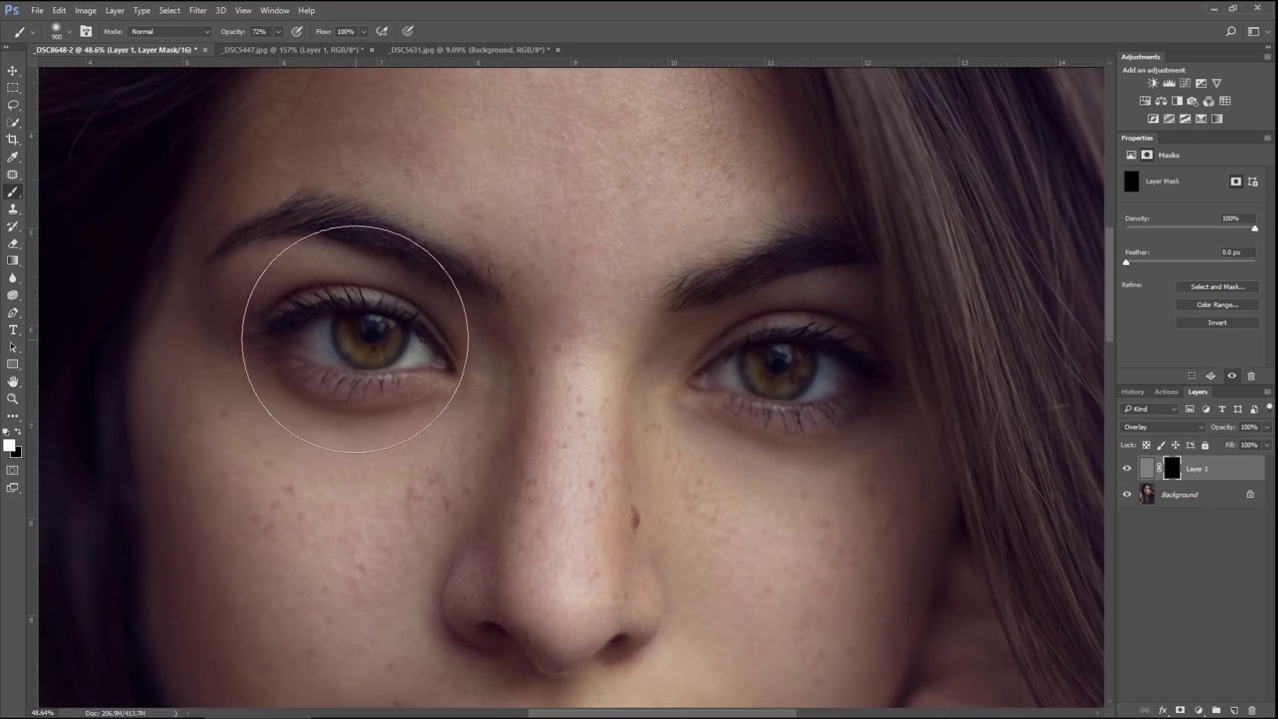
{"action": "left_click_drag", "start_coordinate": [374, 349], "coordinate": [384, 373]}
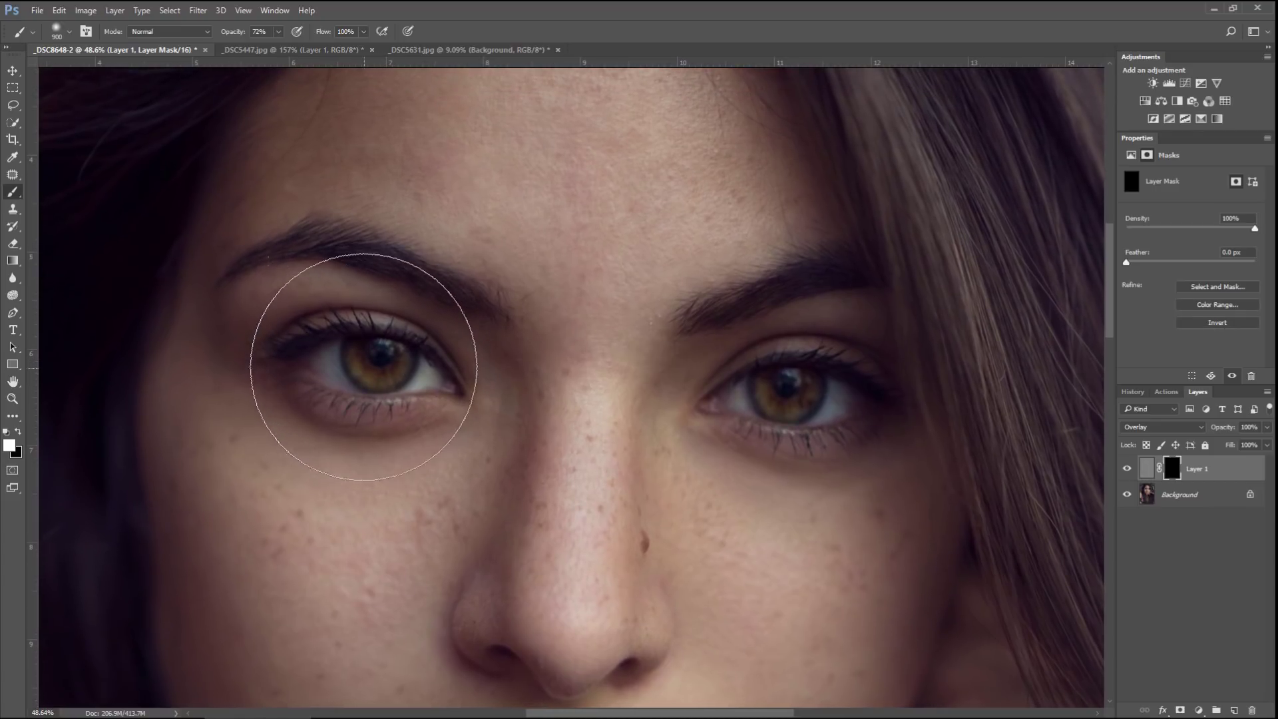
{"action": "mouse_move", "coordinate": [382, 364]}
{"action": "left_mouse_down"}
{"action": "mouse_move", "coordinate": [344, 363]}
{"action": "mouse_move", "coordinate": [338, 348]}
{"action": "left_mouse_up"}
{"action": "mouse_move", "coordinate": [804, 384]}
{"action": "left_mouse_down"}
{"action": "mouse_move", "coordinate": [812, 371]}
{"action": "mouse_move", "coordinate": [899, 414]}
{"action": "left_mouse_up"}
Step: Compare Layer 1 on and off, briefly lowering its opacity before restoring 100%
{"action": "left_click", "coordinate": [1127, 470]}
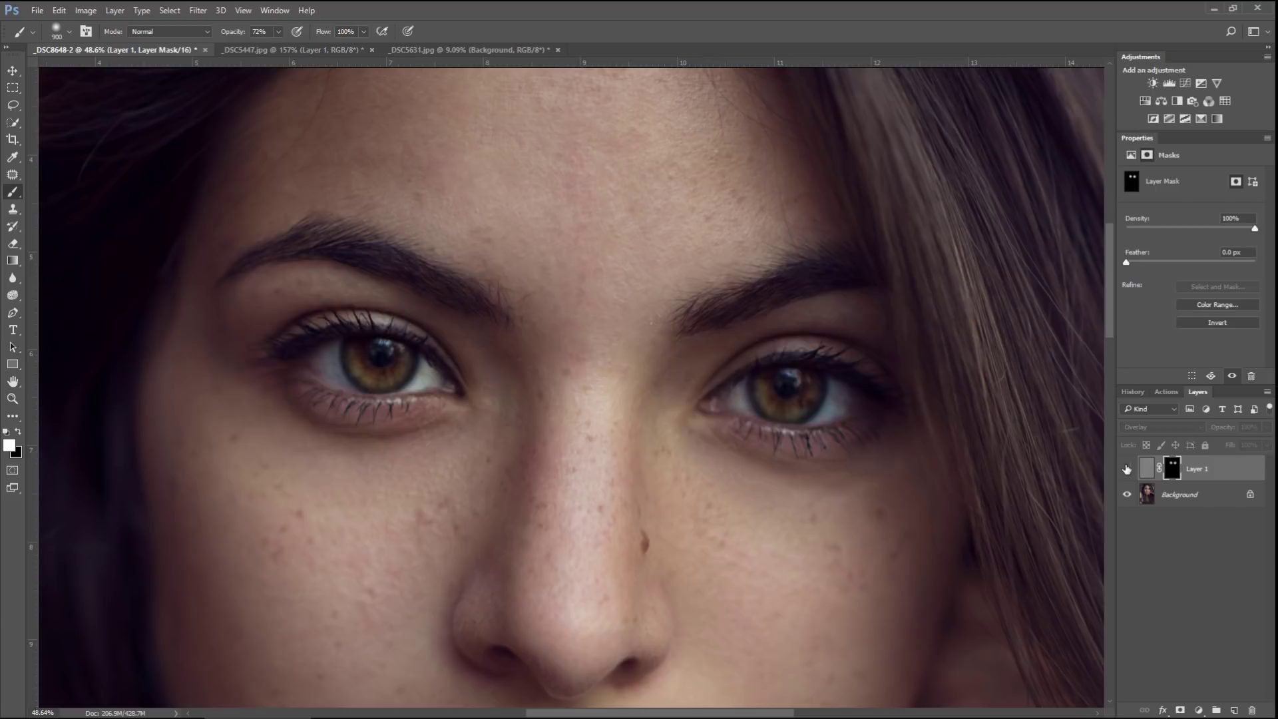
{"action": "left_click", "coordinate": [1127, 469]}
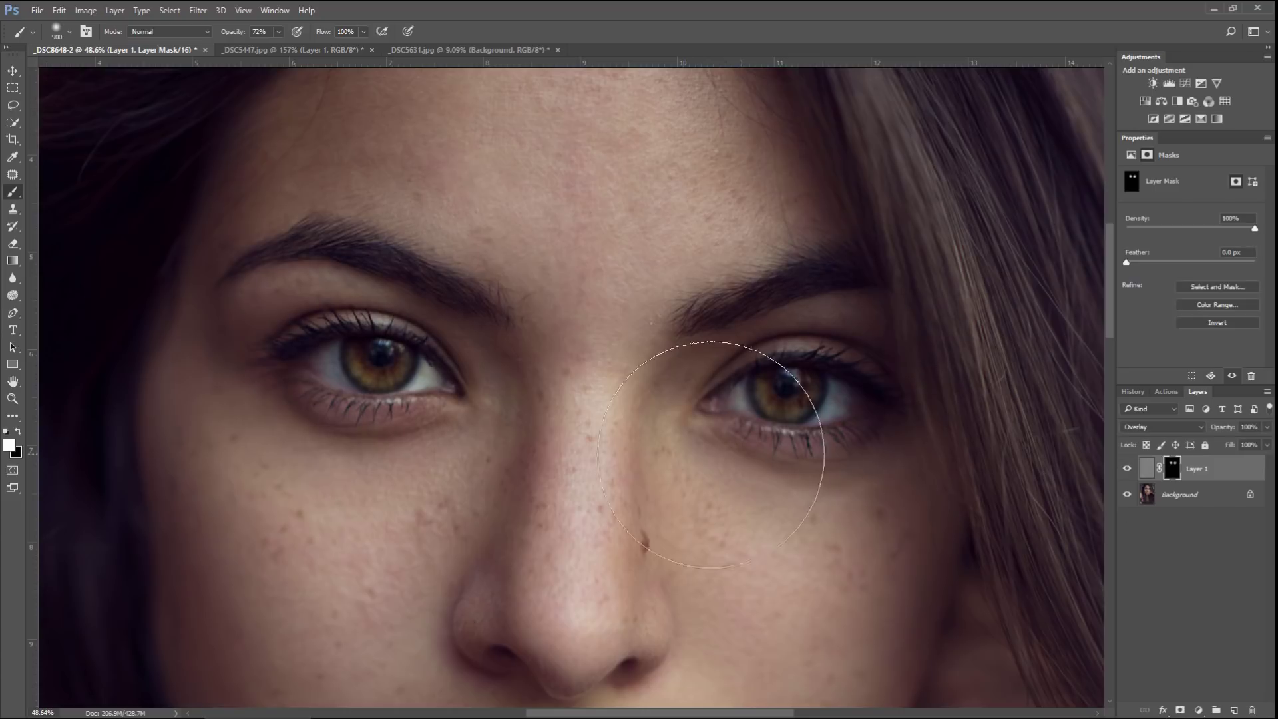
{"action": "scroll", "coordinate": [632, 420], "scroll_direction": "down", "scroll_amount": 3}
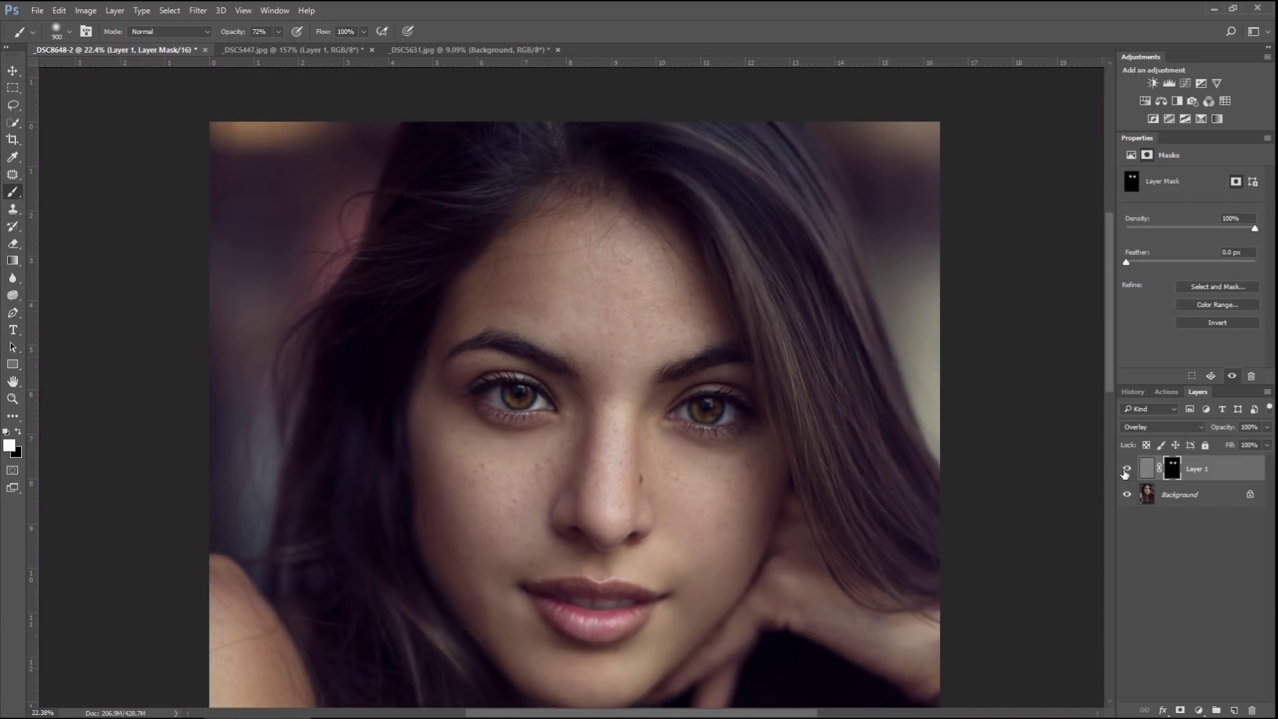
{"action": "left_click", "coordinate": [1126, 471]}
{"action": "left_click", "coordinate": [1127, 467]}
{"action": "scroll", "coordinate": [645, 404], "scroll_direction": "up", "scroll_amount": 4}
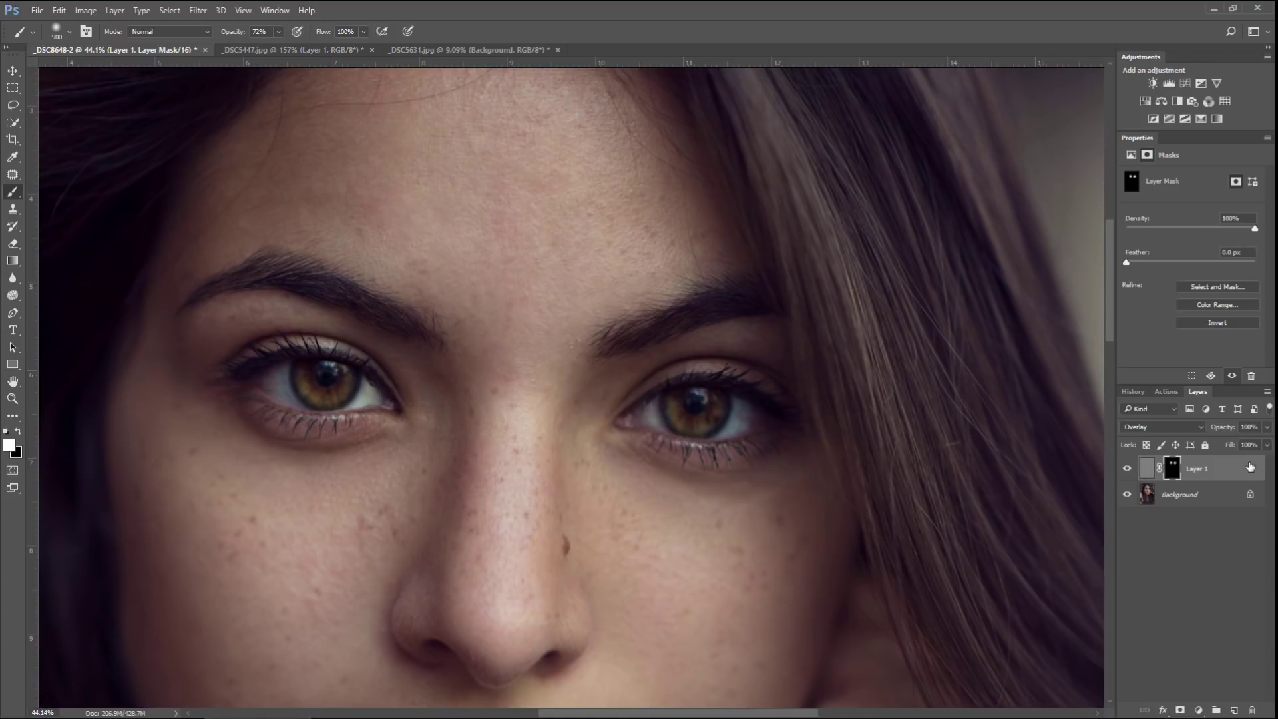
{"action": "left_click", "coordinate": [1267, 428]}
{"action": "left_click_drag", "start_coordinate": [1264, 446], "coordinate": [1254, 449]}
{"action": "left_click_drag", "start_coordinate": [1249, 445], "coordinate": [1267, 446]}
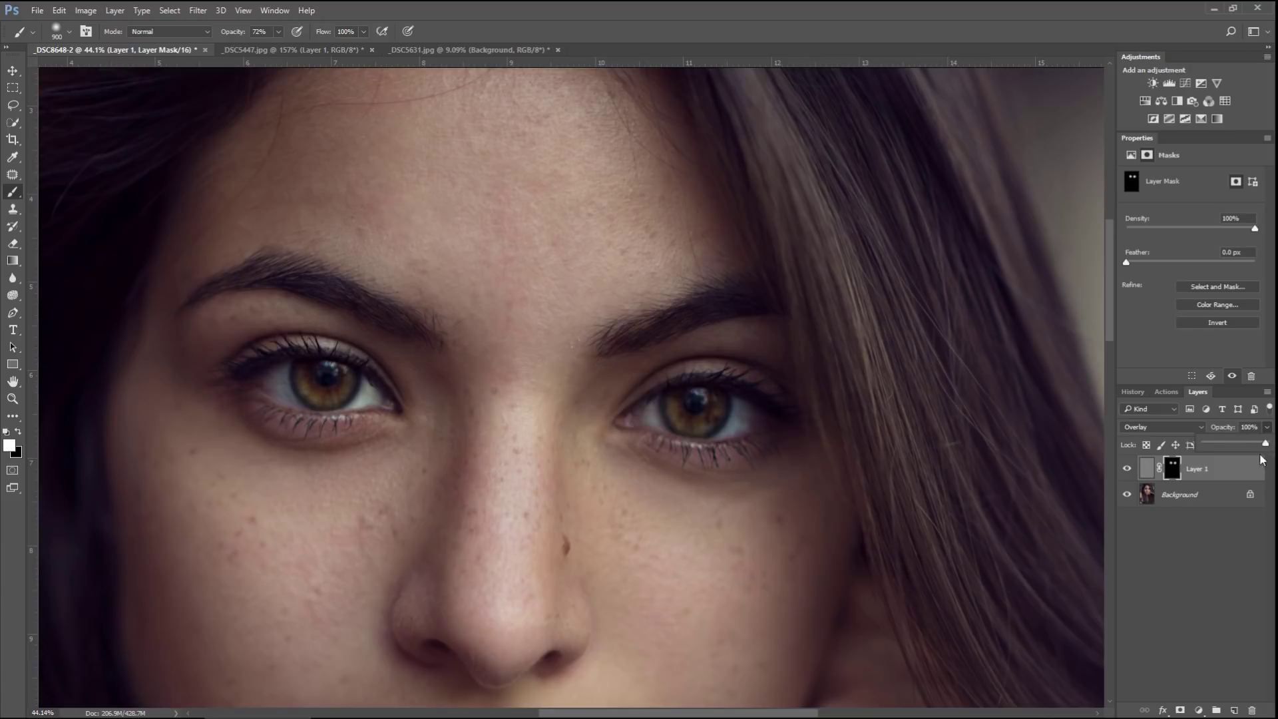
Step: Target Layer 1's pixels and shrink the brush to 400, then 125 pixels
{"action": "left_click", "coordinate": [1230, 472]}
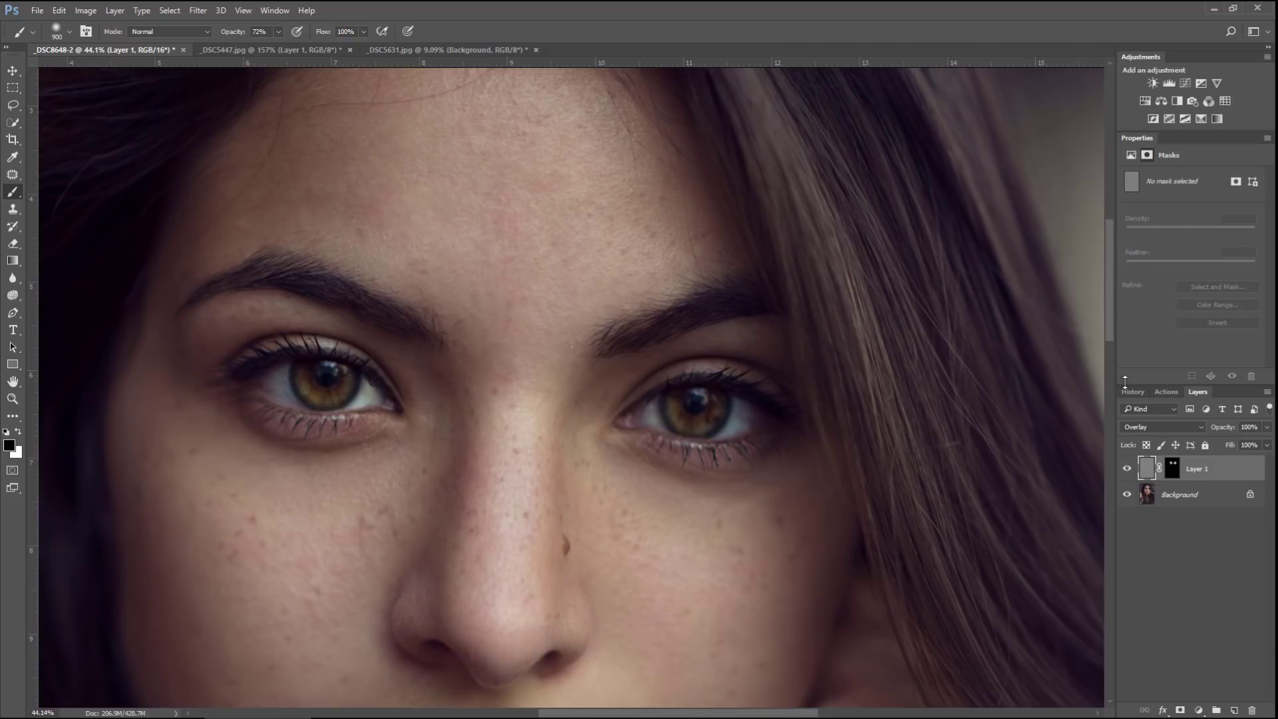
{"action": "left_click_drag", "start_coordinate": [333, 468], "coordinate": [411, 406]}
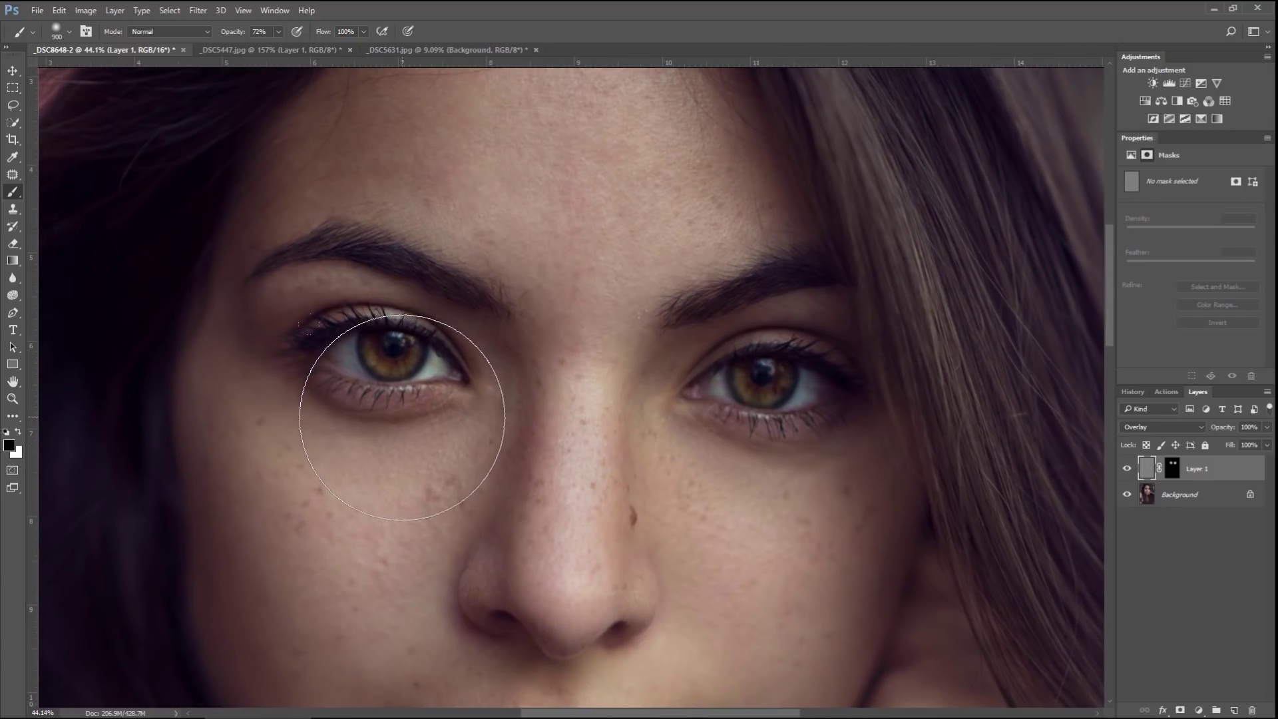
{"action": "key", "text": "["}
{"action": "key", "text": "["}
{"action": "key", "text": "["}
{"action": "key", "text": "["}
{"action": "key", "text": "["}
{"action": "left_click_drag", "start_coordinate": [409, 447], "coordinate": [414, 462]}
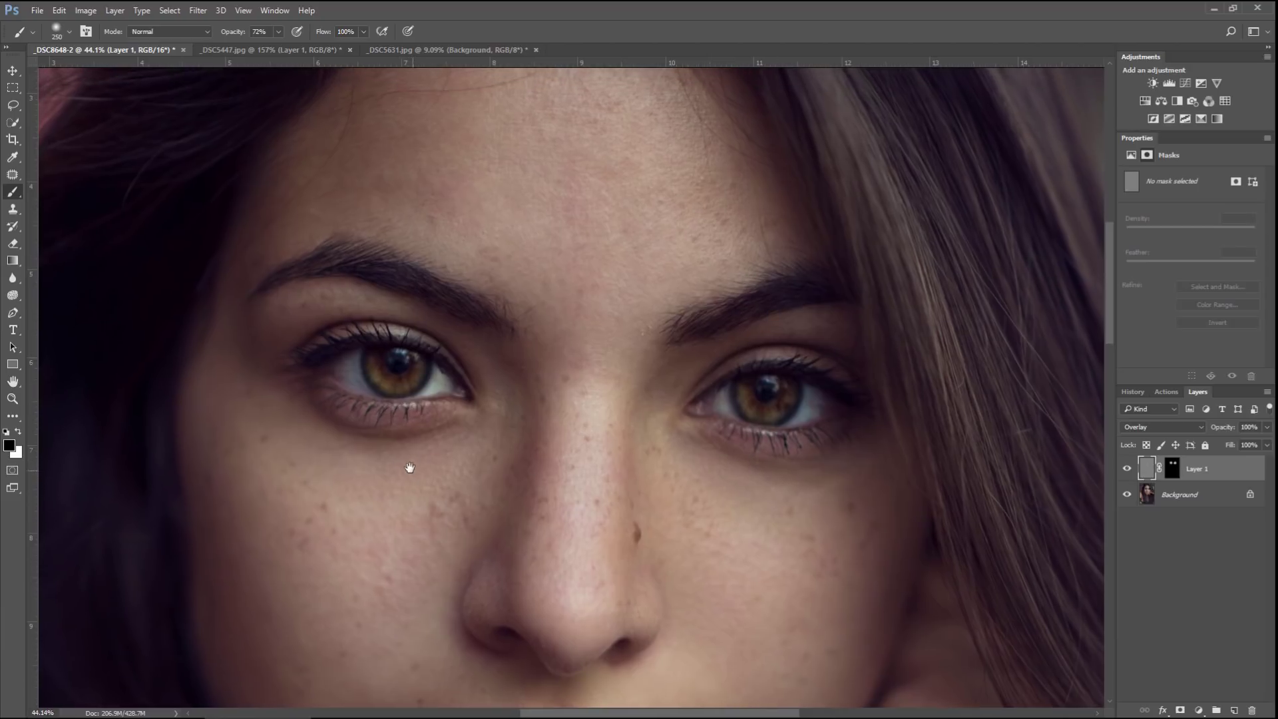
{"action": "scroll", "coordinate": [382, 385], "scroll_direction": "up", "scroll_amount": 2}
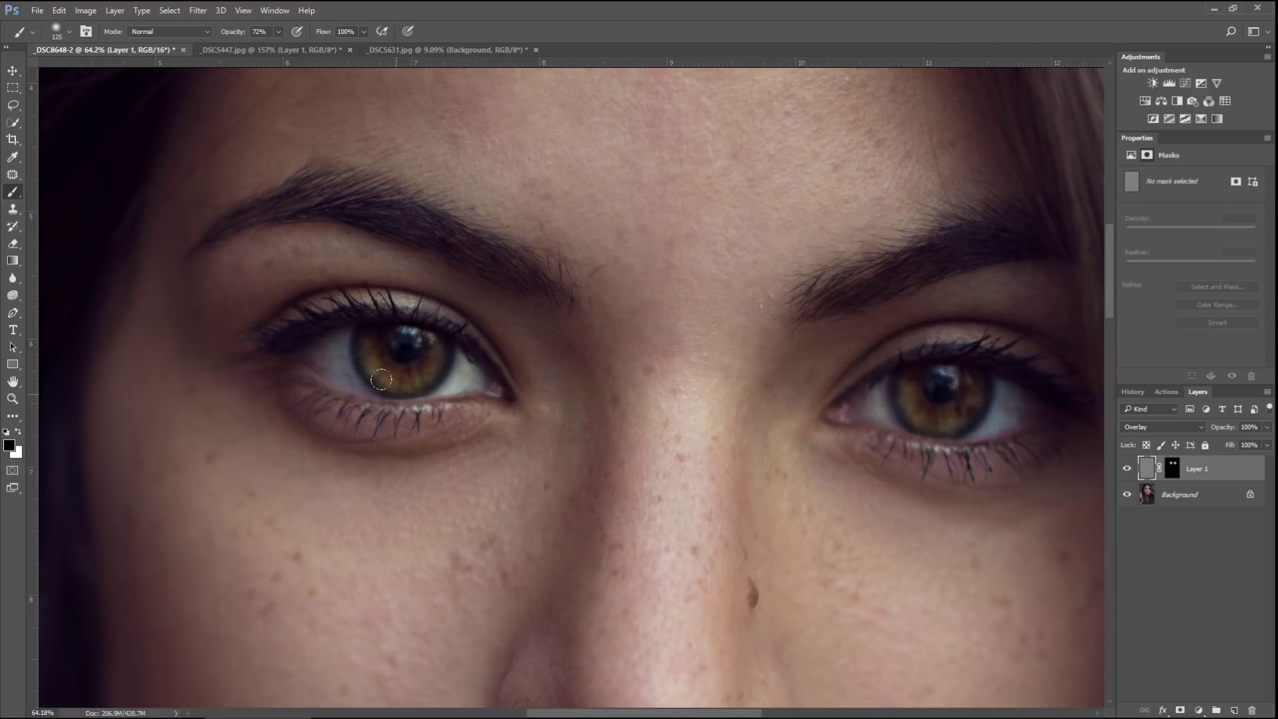
{"action": "key", "text": "bracketleft"}
{"action": "key", "text": "bracketleft"}
{"action": "key", "text": "bracketleft"}
{"action": "key", "text": "bracketleft"}
{"action": "scroll", "coordinate": [425, 441], "scroll_direction": "down", "scroll_amount": 2}
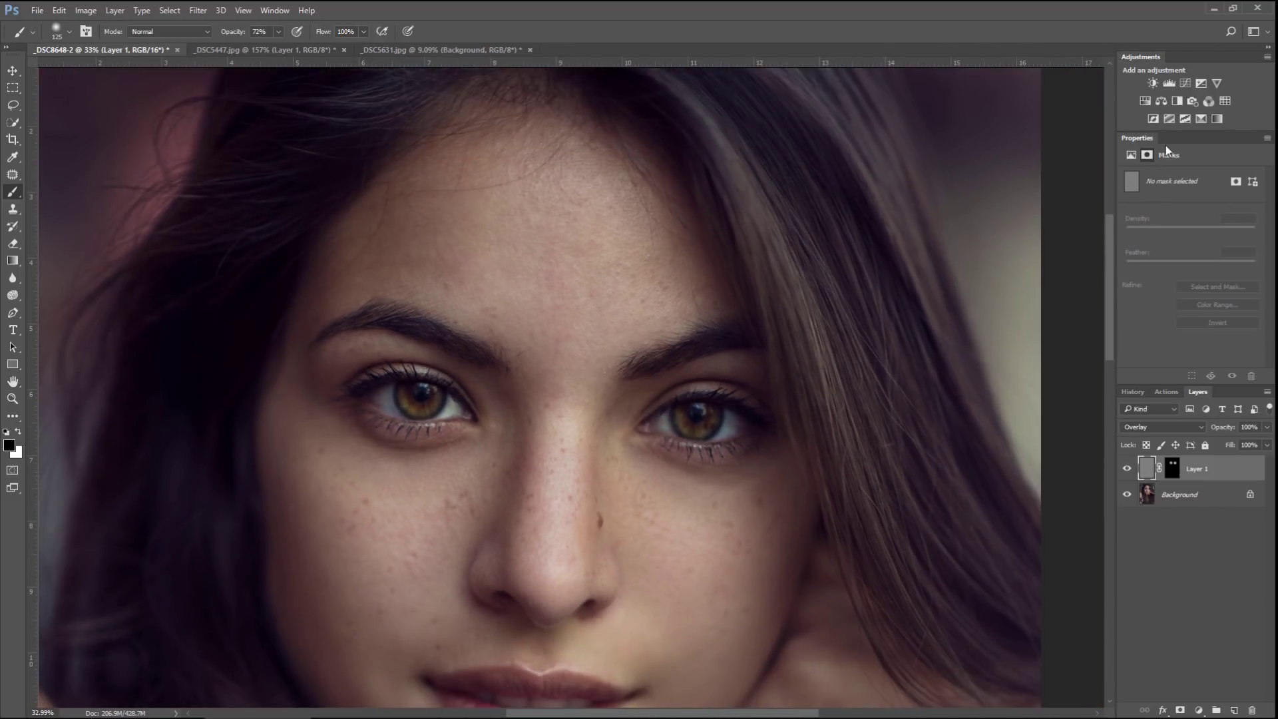
Step: Add Curves 1 with a brightening point at Input 132, Output 167 and a shadow anchor, then invert its mask to black
{"action": "left_click", "coordinate": [1186, 84]}
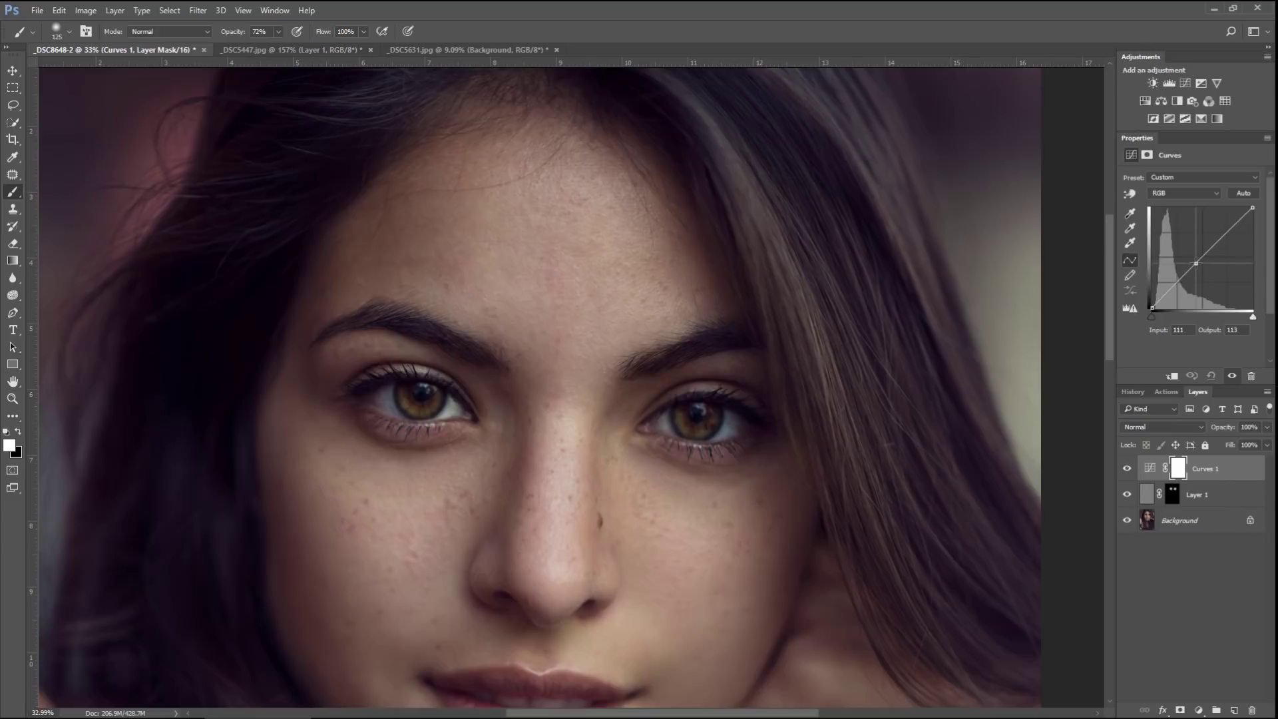
{"action": "left_click_drag", "start_coordinate": [1194, 266], "coordinate": [1194, 260]}
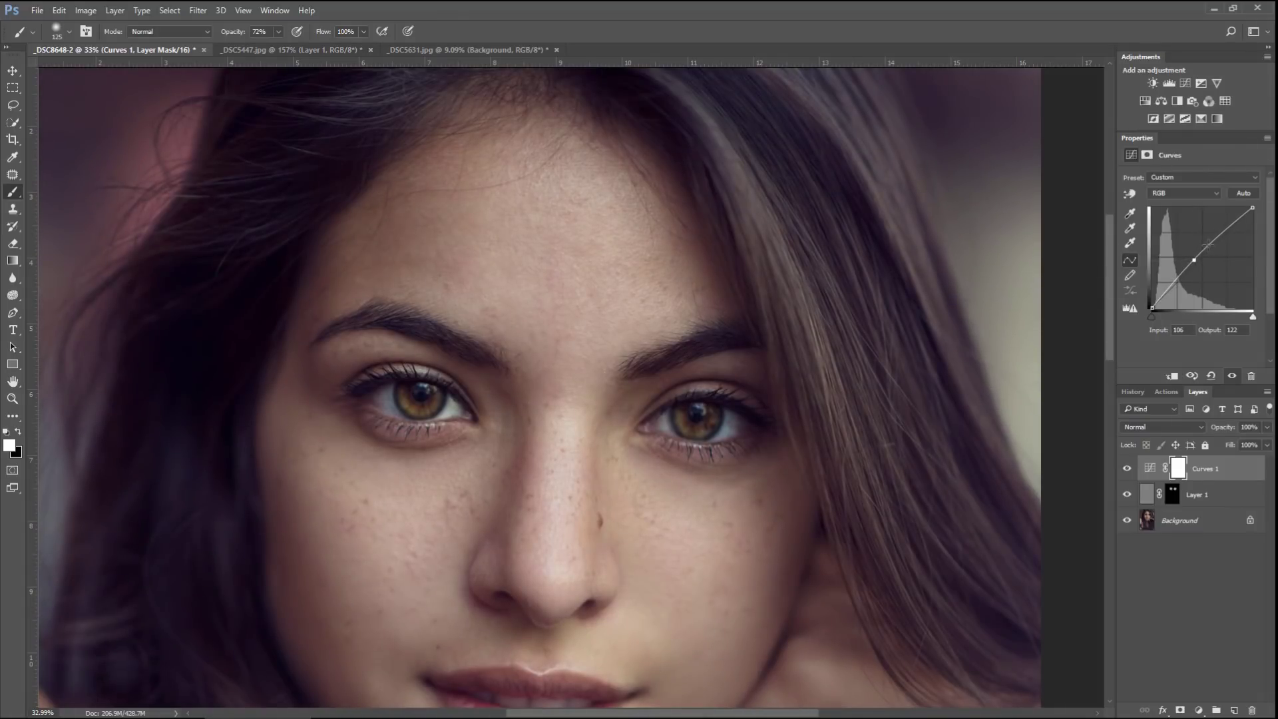
{"action": "left_click", "coordinate": [1208, 244]}
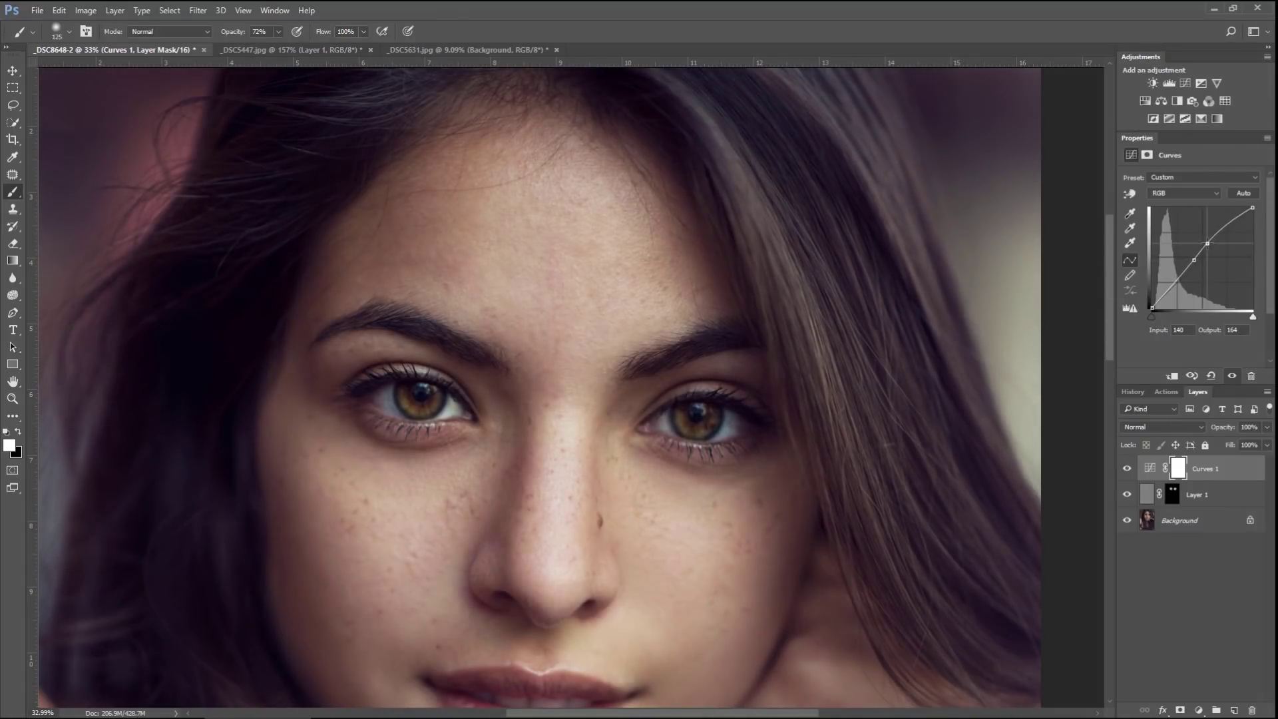
{"action": "left_click", "coordinate": [1159, 300]}
{"action": "left_click_drag", "start_coordinate": [1159, 300], "coordinate": [1161, 301]}
{"action": "left_click_drag", "start_coordinate": [1194, 261], "coordinate": [1203, 244]}
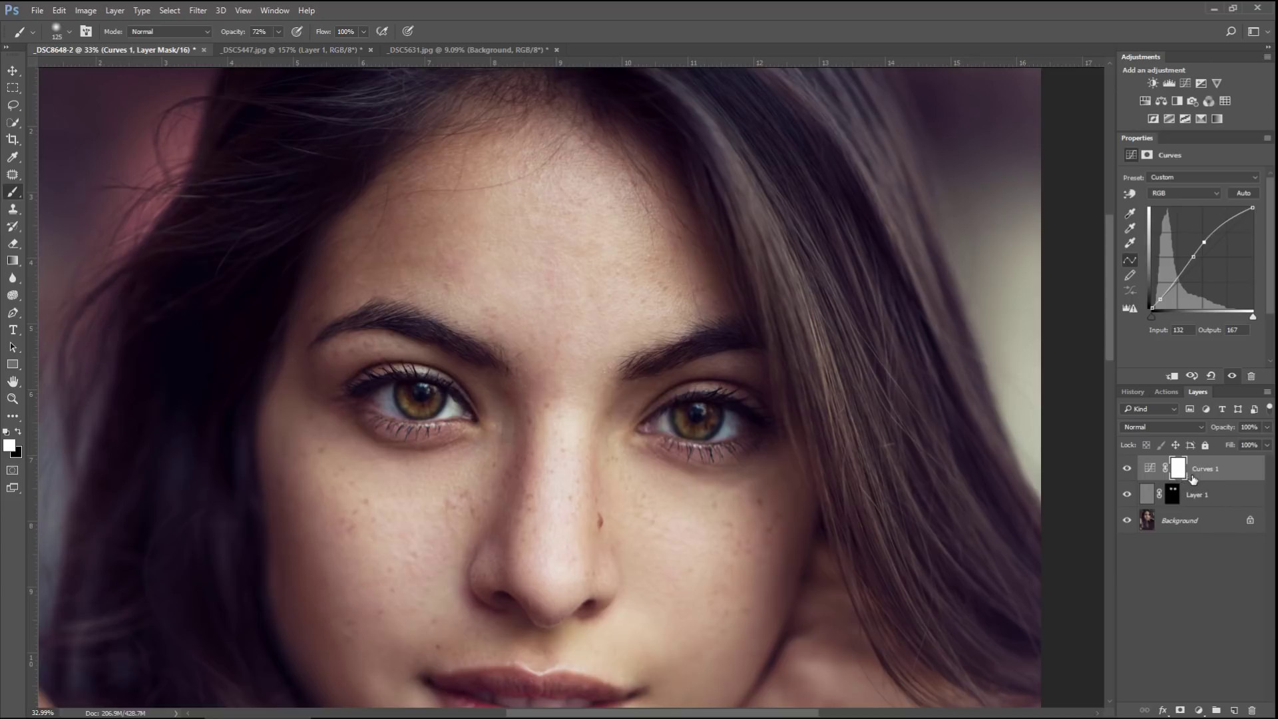
{"action": "key", "text": "ctrl+i"}
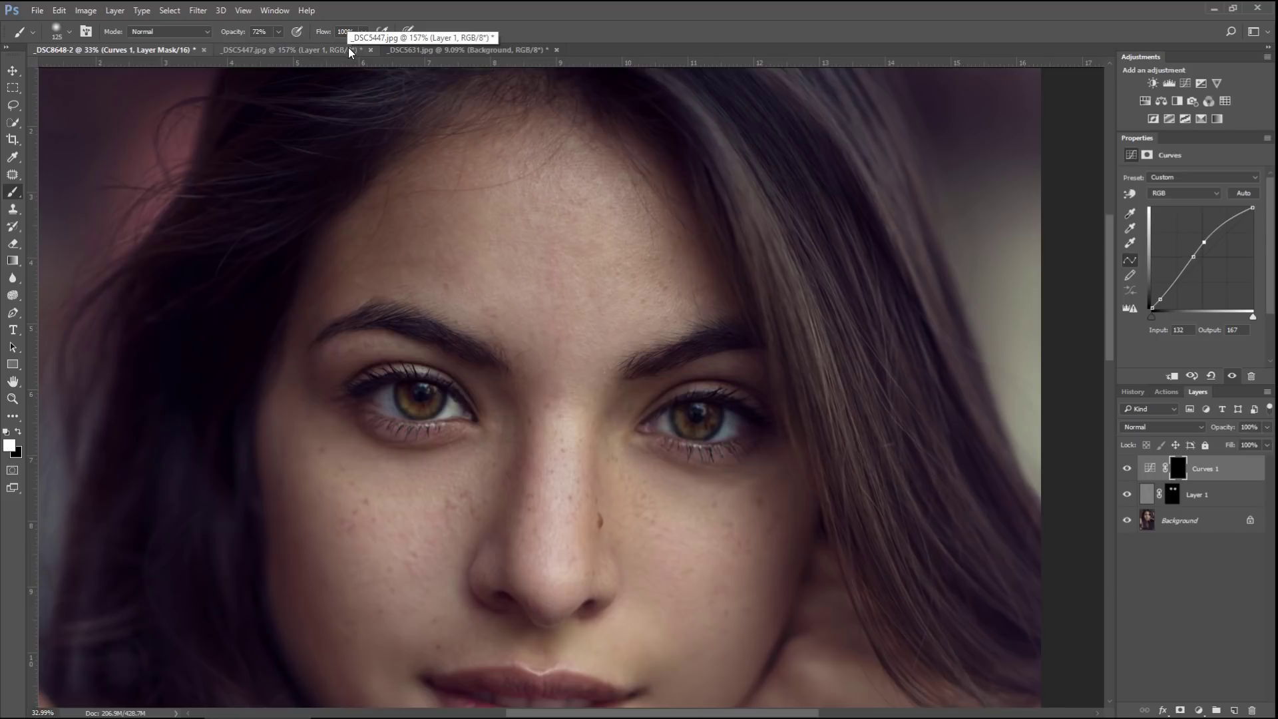
Step: Set the brush to 10% flow and 100% opacity, then size it down to fit the left iris
{"action": "key", "text": "shift+1"}
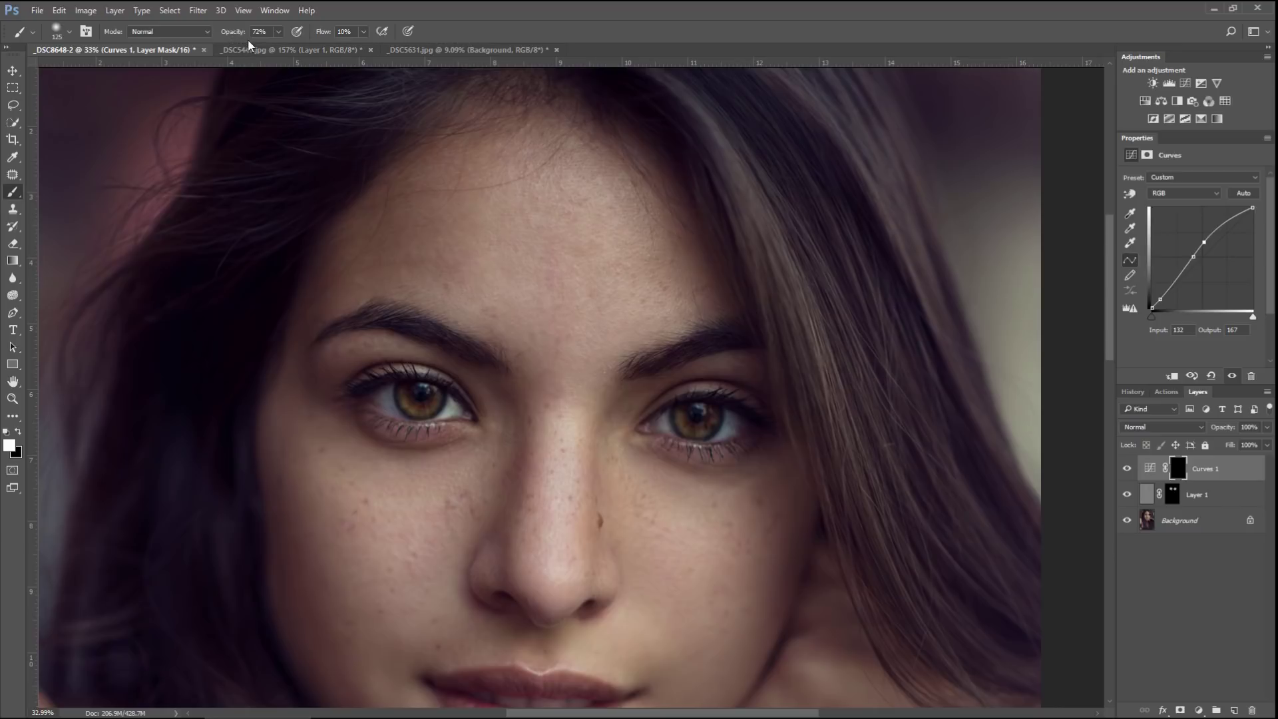
{"action": "key", "text": "0"}
{"action": "scroll", "coordinate": [443, 439], "scroll_direction": "up", "scroll_amount": 2}
{"action": "scroll", "coordinate": [444, 442], "scroll_direction": "up", "scroll_amount": 3}
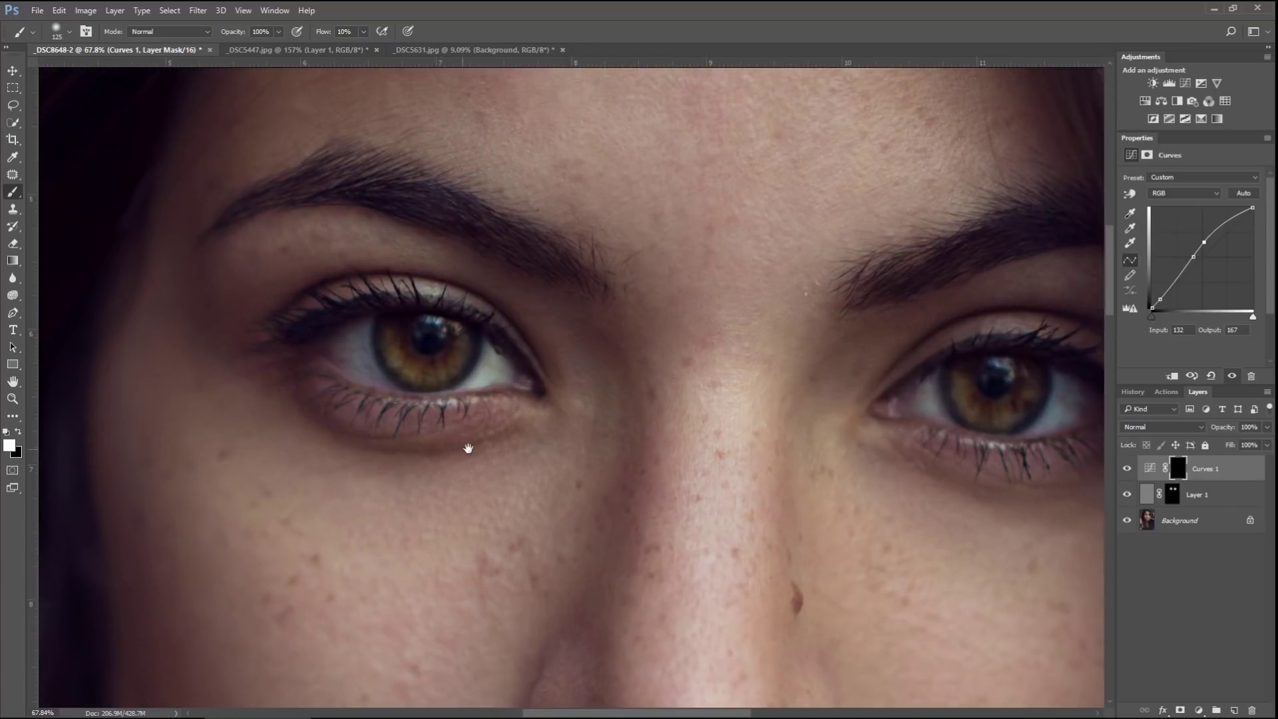
{"action": "key", "text": "bracketright"}
{"action": "key", "text": "bracketright"}
{"action": "key", "text": "bracketright"}
{"action": "key", "text": "bracketright"}
{"action": "key", "text": "bracketright"}
{"action": "key", "text": "bracketright"}
{"action": "key", "text": "bracketright"}
{"action": "key", "text": "bracketright"}
{"action": "key", "text": "bracketright"}
{"action": "key", "text": "bracketright"}
{"action": "key", "text": "bracketright"}
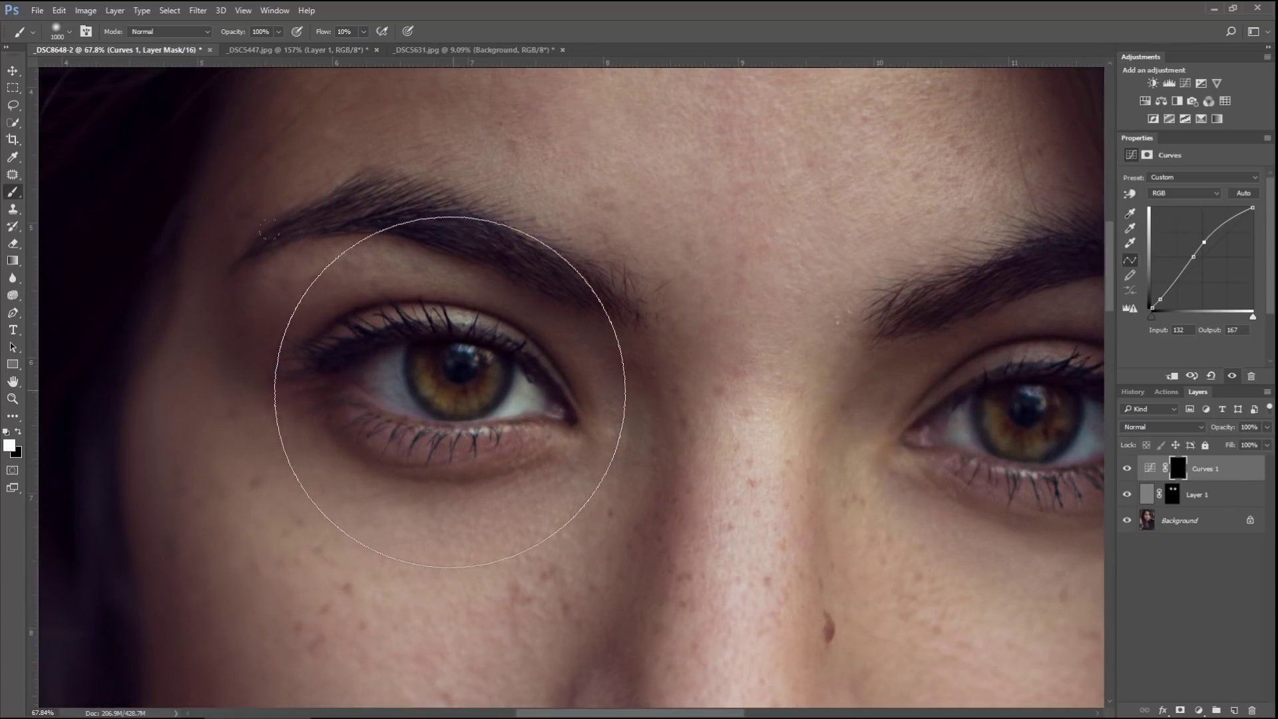
{"action": "key", "text": "bracketright"}
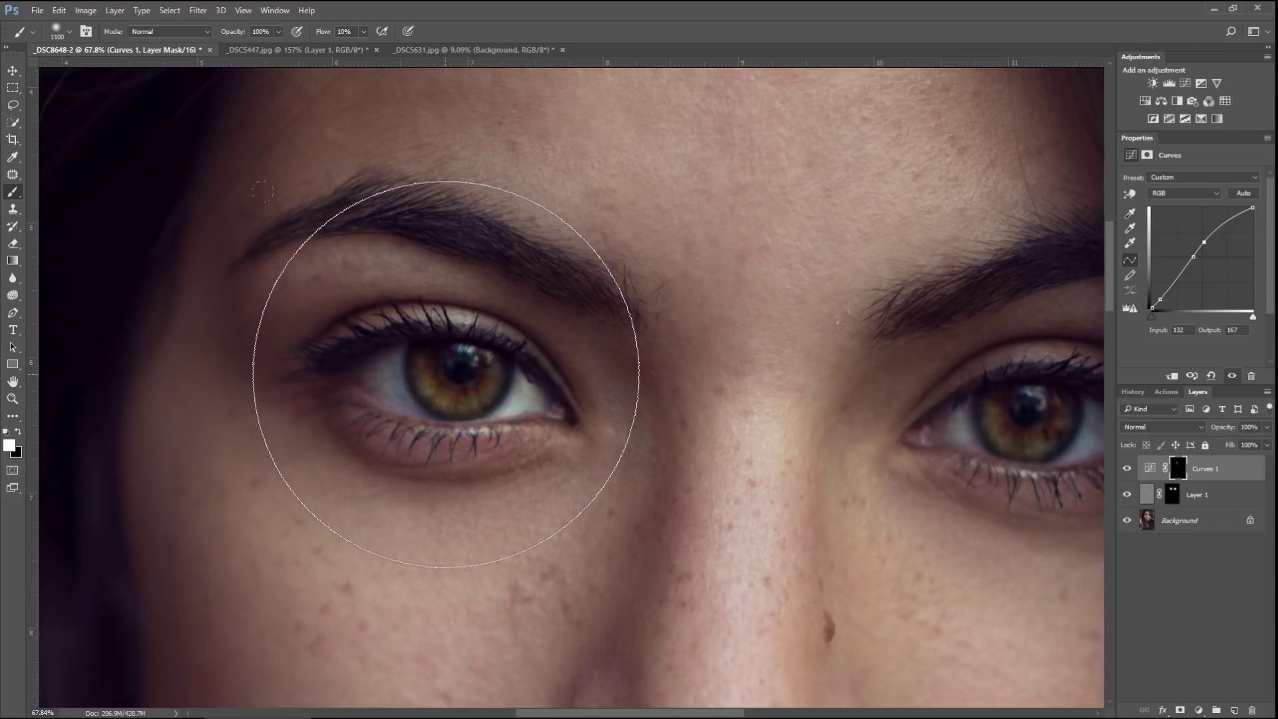
{"action": "left_click_drag", "start_coordinate": [671, 408], "coordinate": [569, 398]}
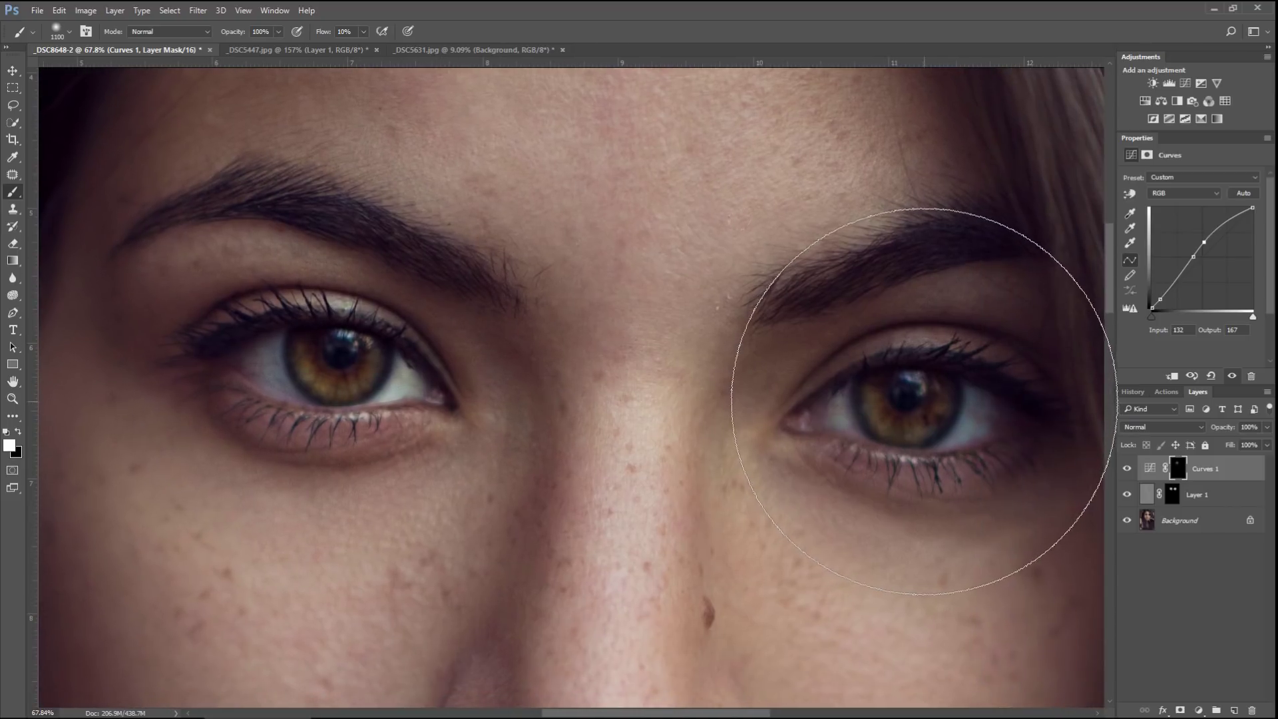
{"action": "key", "text": "bracketleft"}
{"action": "key", "text": "bracketleft"}
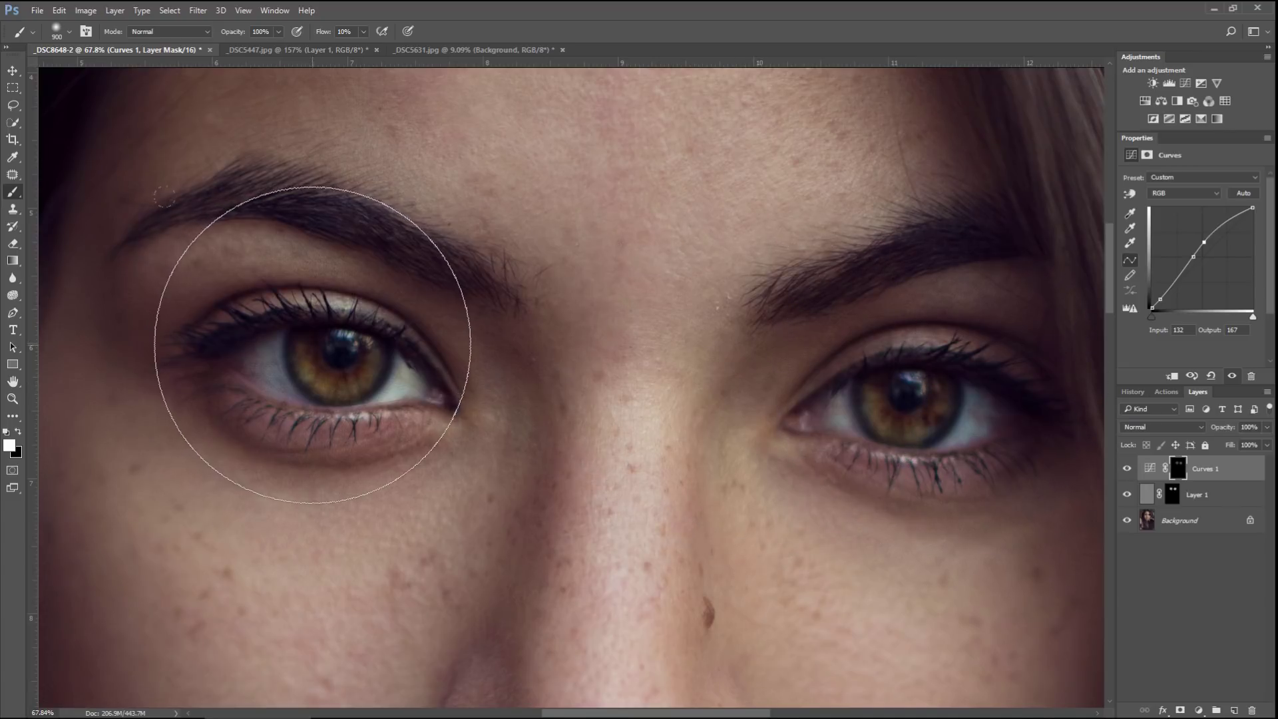
{"action": "key", "text": "bracketleft"}
{"action": "key", "text": "bracketleft"}
{"action": "key", "text": "bracketleft"}
{"action": "key", "text": "bracketleft"}
{"action": "key", "text": "bracketleft"}
{"action": "key", "text": "bracketleft"}
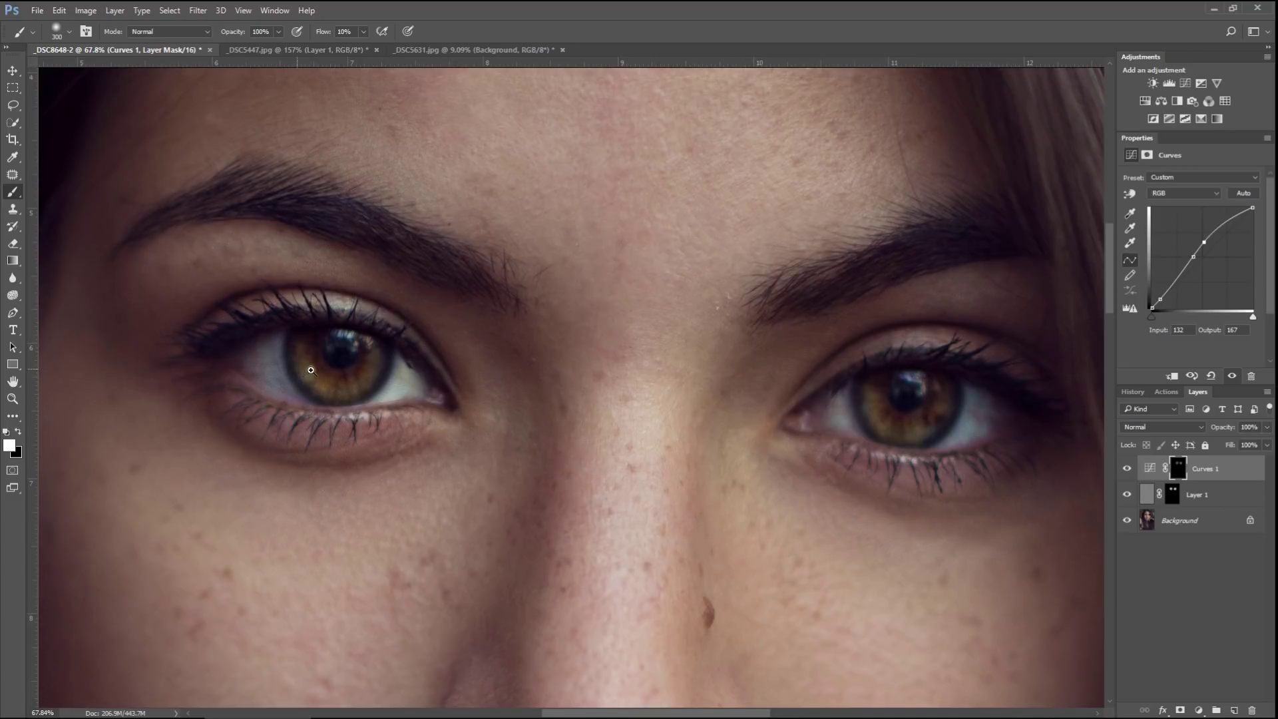
{"action": "scroll", "coordinate": [336, 367], "scroll_direction": "up", "scroll_amount": 5}
{"action": "key", "text": "bracketleft"}
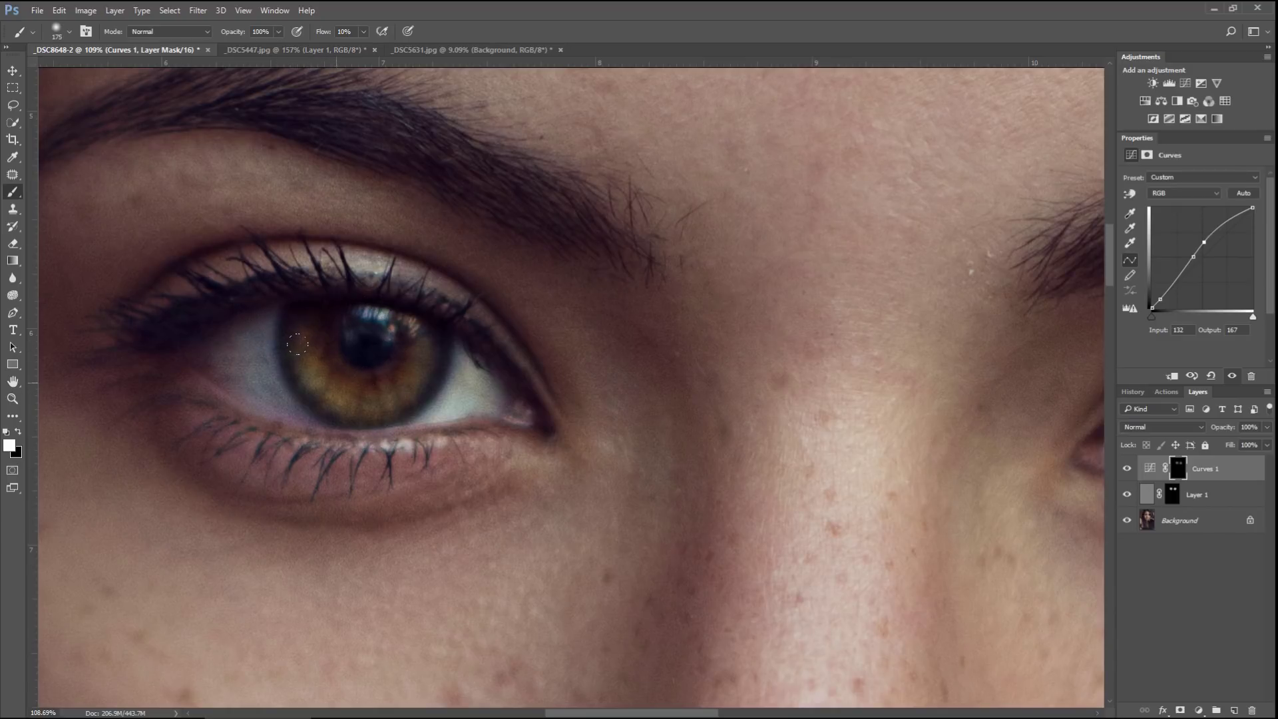
{"action": "key", "text": "bracketleft"}
{"action": "key", "text": "bracketleft"}
{"action": "key", "text": "bracketleft"}
{"action": "key", "text": "bracketleft"}
{"action": "key", "text": "bracketleft"}
{"action": "key", "text": "bracketleft"}
{"action": "key", "text": "bracketleft"}
Step: Resize the brush for the right iris, then zoom out to see both eyes
{"action": "left_click_drag", "start_coordinate": [876, 410], "coordinate": [409, 373]}
{"action": "key", "text": "bracketright"}
{"action": "key", "text": "bracketright"}
{"action": "key", "text": "bracketright"}
{"action": "key", "text": "bracketright"}
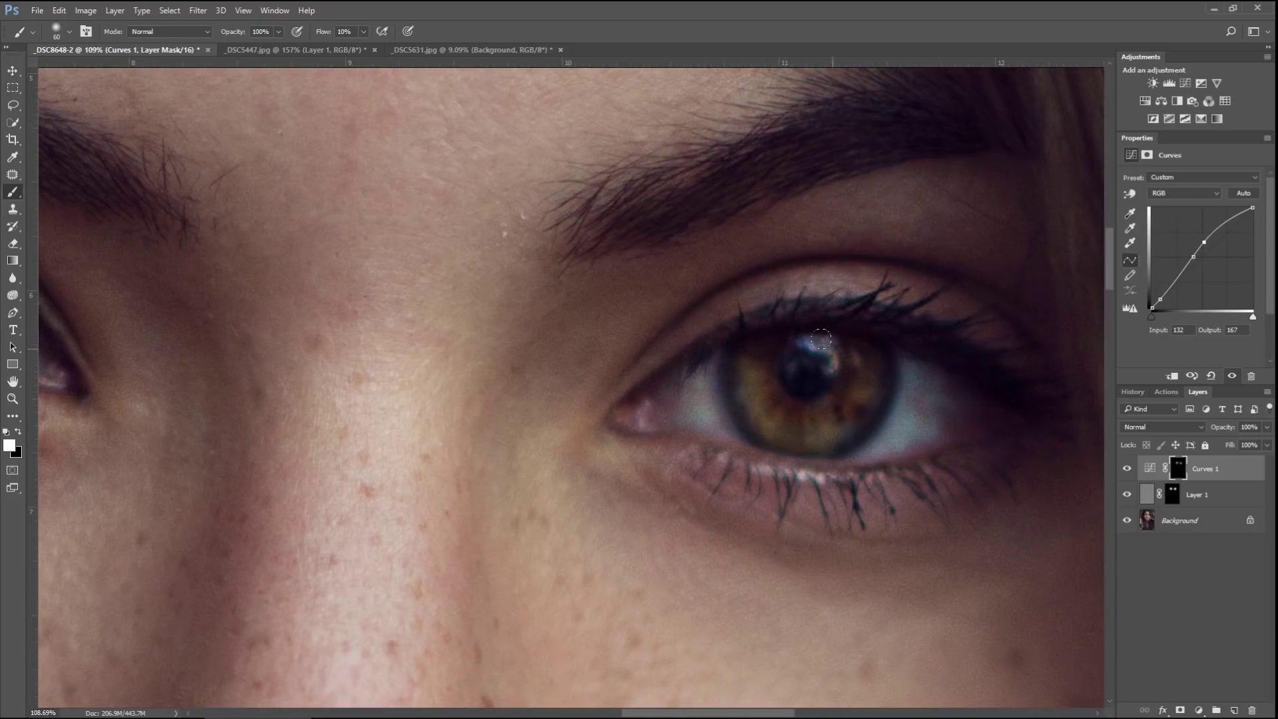
{"action": "key", "text": "bracketright"}
{"action": "key", "text": "bracketleft"}
{"action": "key", "text": "bracketleft"}
{"action": "key", "text": "bracketleft"}
{"action": "key", "text": "bracketleft"}
{"action": "left_click_drag", "start_coordinate": [542, 416], "coordinate": [725, 357]}
{"action": "left_click_drag", "start_coordinate": [566, 354], "coordinate": [556, 357]}
{"action": "scroll", "coordinate": [556, 357], "scroll_direction": "down", "scroll_amount": 3}
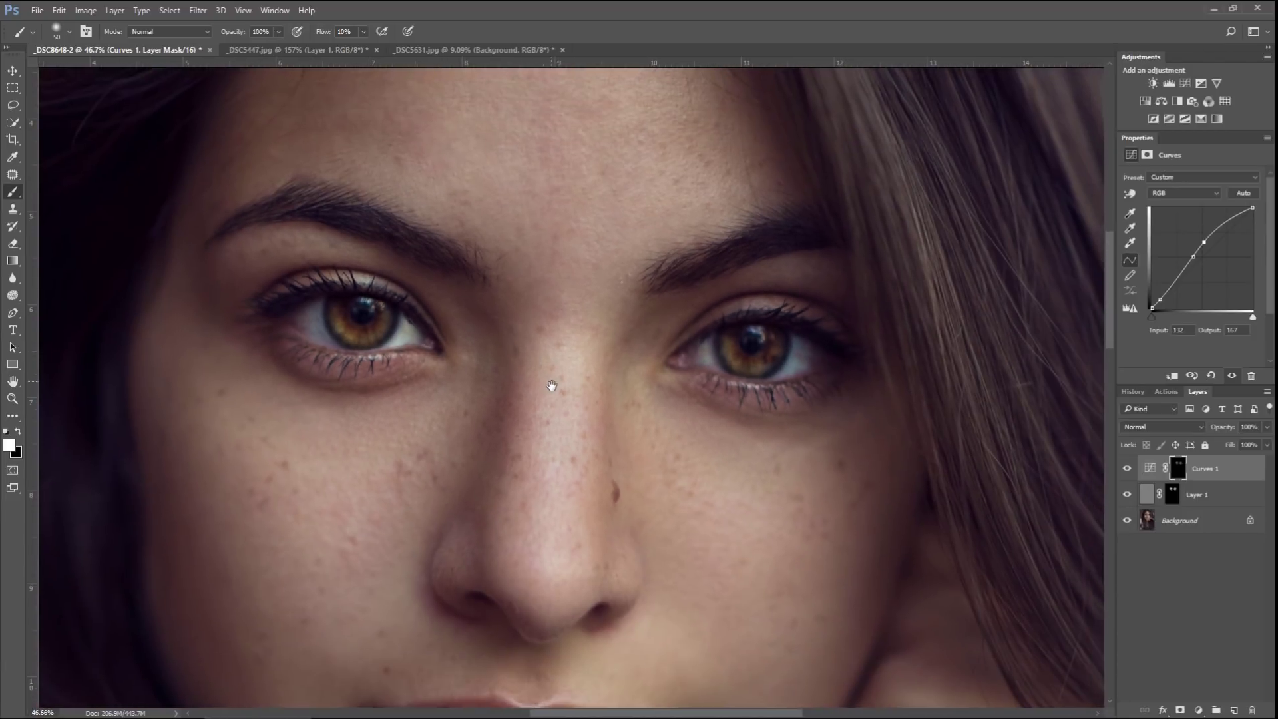
Step: Toggle Curves 1 on and off several times to compare the brightened irises
{"action": "left_click", "coordinate": [1128, 469]}
{"action": "left_click", "coordinate": [1128, 469]}
{"action": "left_click", "coordinate": [1128, 468]}
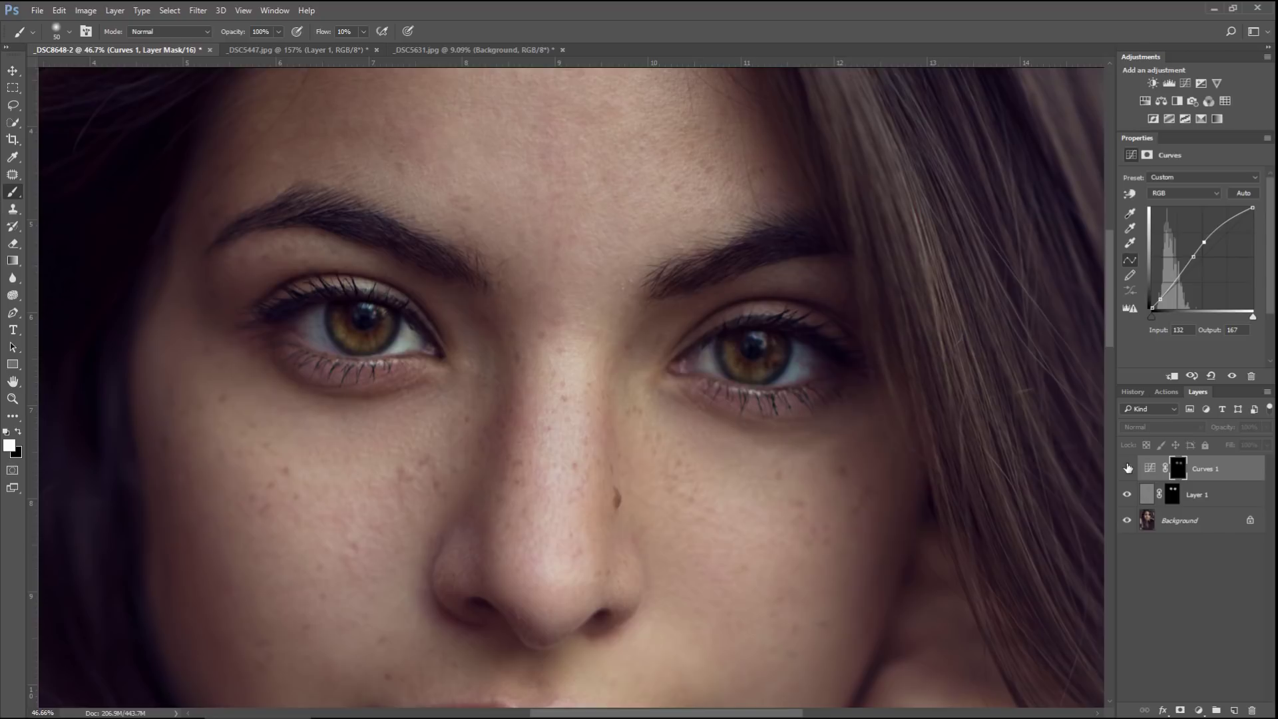
{"action": "left_click", "coordinate": [1129, 469]}
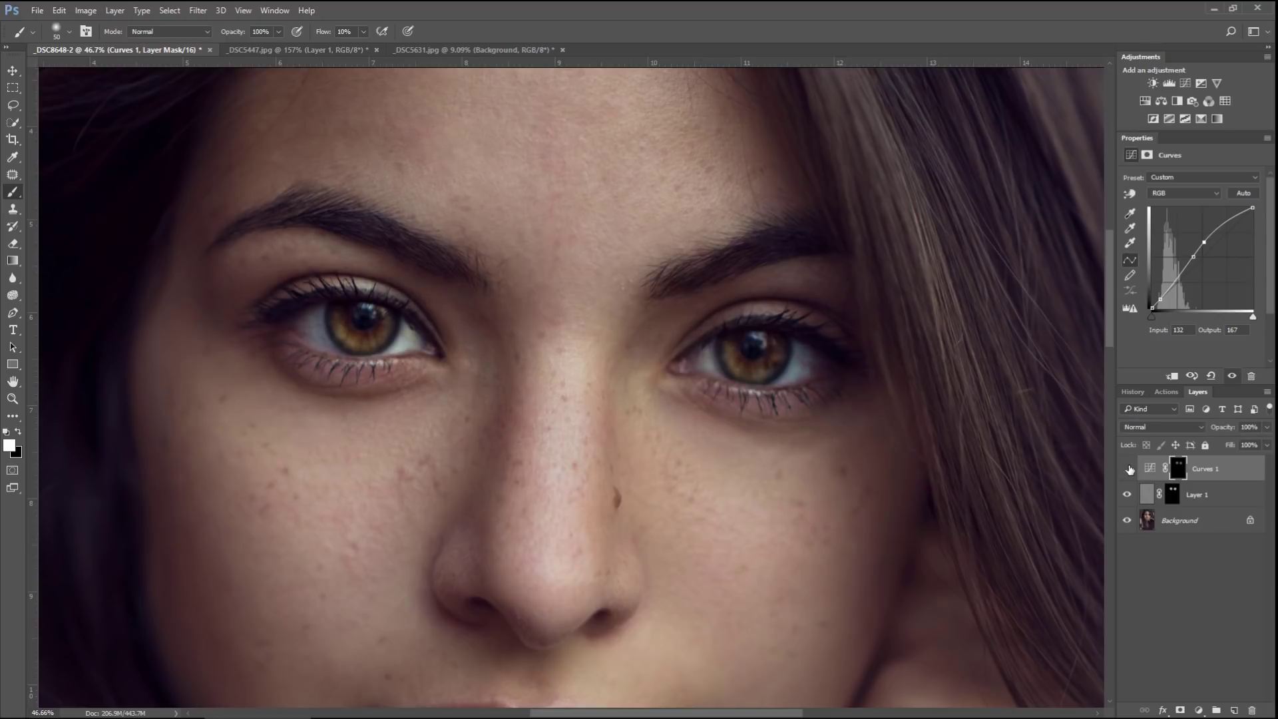
{"action": "left_click", "coordinate": [1129, 468]}
{"action": "left_click", "coordinate": [1128, 469]}
Step: Create Layer 2, set it to Overlay, and lower its opacity to about 50%
{"action": "left_click", "coordinate": [1235, 711]}
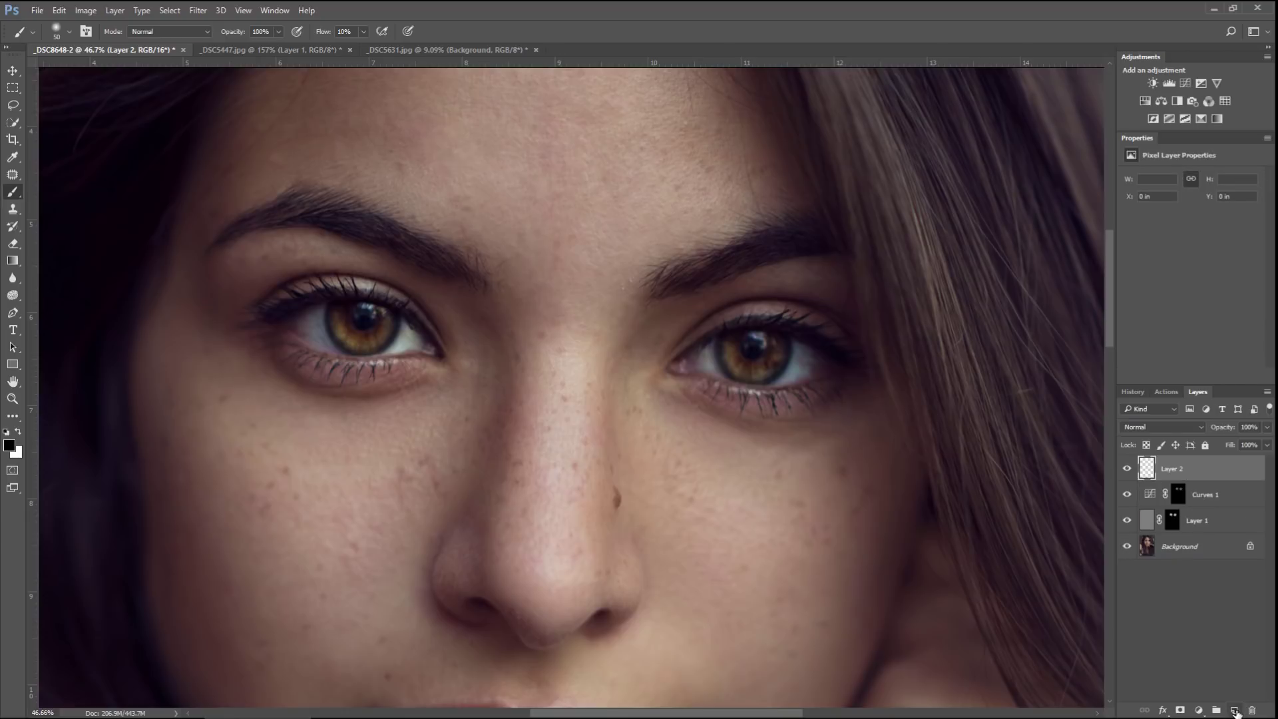
{"action": "left_click", "coordinate": [1157, 426]}
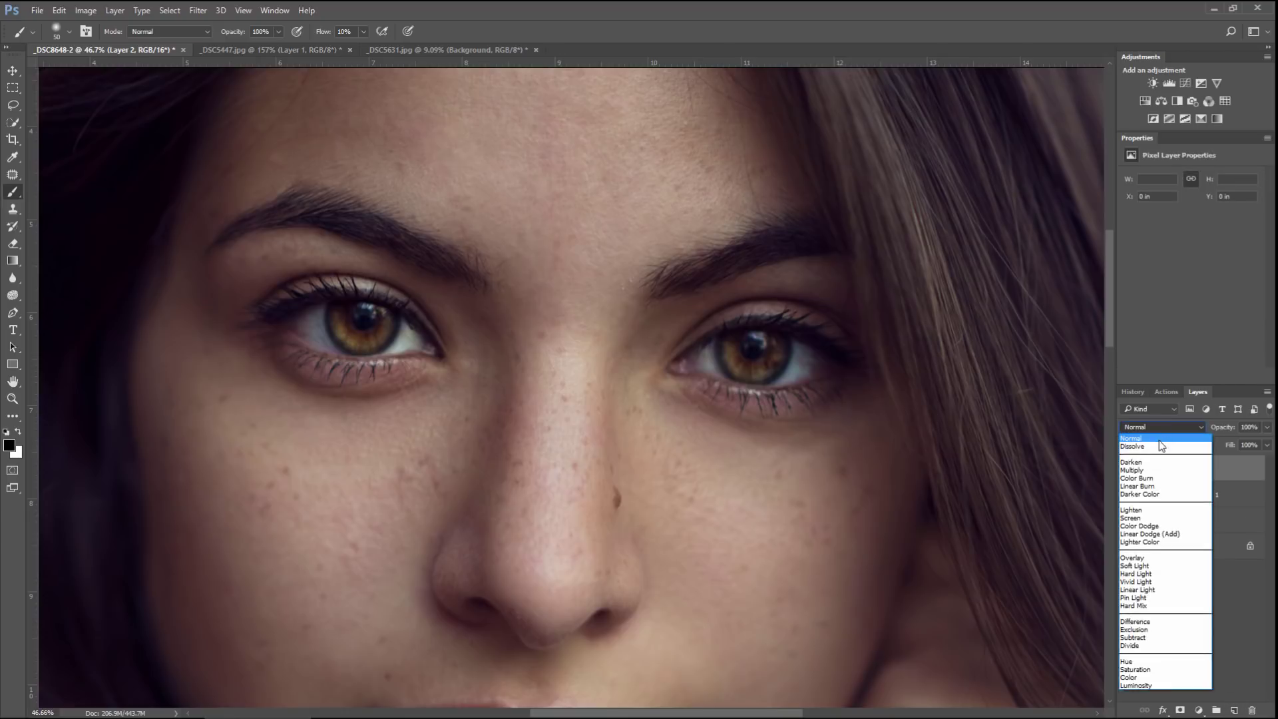
{"action": "left_click", "coordinate": [1153, 558]}
{"action": "left_click_drag", "start_coordinate": [1270, 433], "coordinate": [1235, 451]}
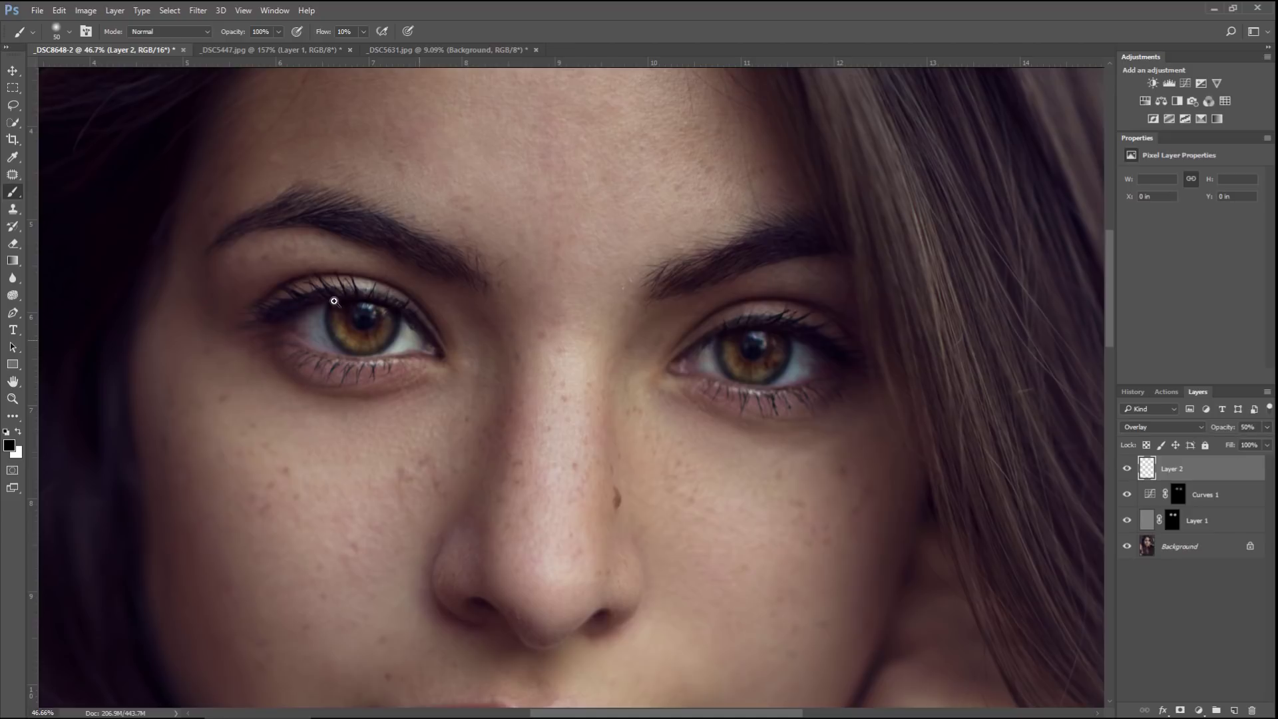
{"action": "scroll", "coordinate": [346, 310], "scroll_direction": "up", "scroll_amount": 5}
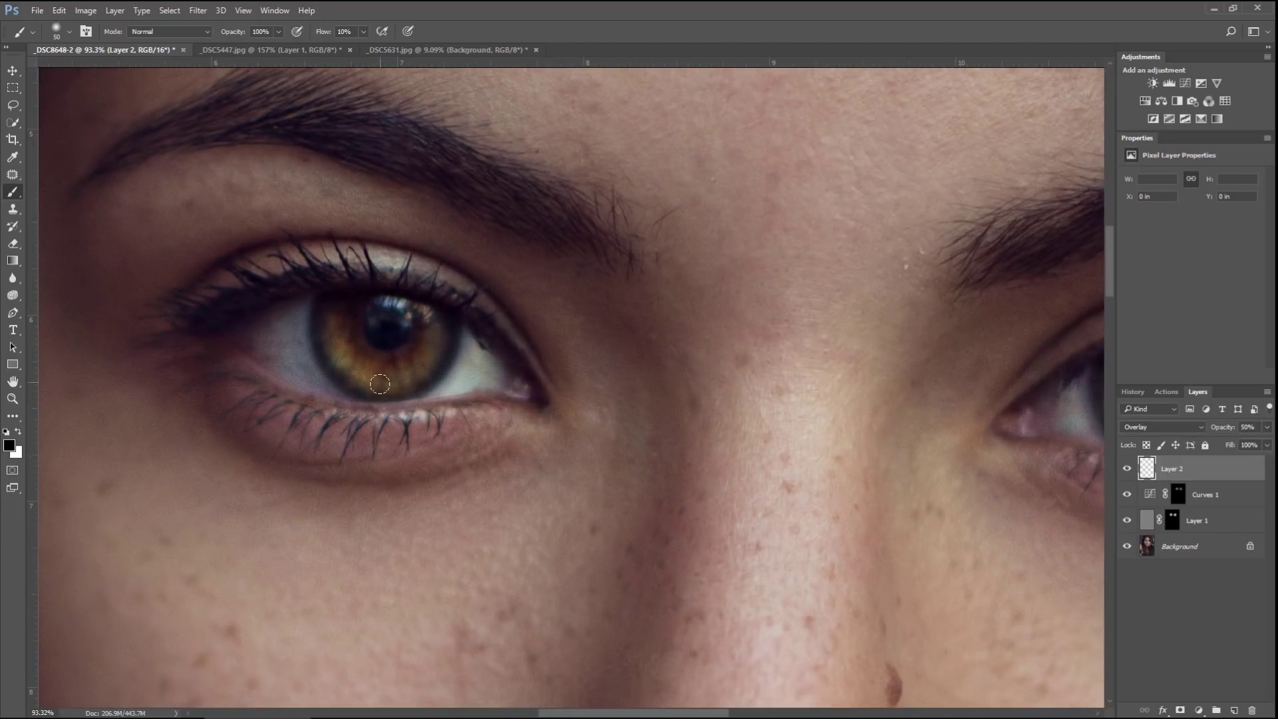
Step: Switch to white and paint over the left iris on Layer 2 with a smaller brush
{"action": "left_click", "coordinate": [18, 436]}
{"action": "key", "text": "bracketright"}
{"action": "key", "text": "bracketleft"}
{"action": "key", "text": "bracketleft"}
{"action": "mouse_move", "coordinate": [351, 353]}
{"action": "left_mouse_down"}
{"action": "mouse_move", "coordinate": [346, 326]}
{"action": "mouse_move", "coordinate": [372, 360]}
{"action": "mouse_move", "coordinate": [351, 373]}
{"action": "mouse_move", "coordinate": [372, 390]}
{"action": "left_mouse_up"}
{"action": "key", "text": "bracketleft"}
{"action": "left_click_drag", "start_coordinate": [325, 318], "coordinate": [374, 371]}
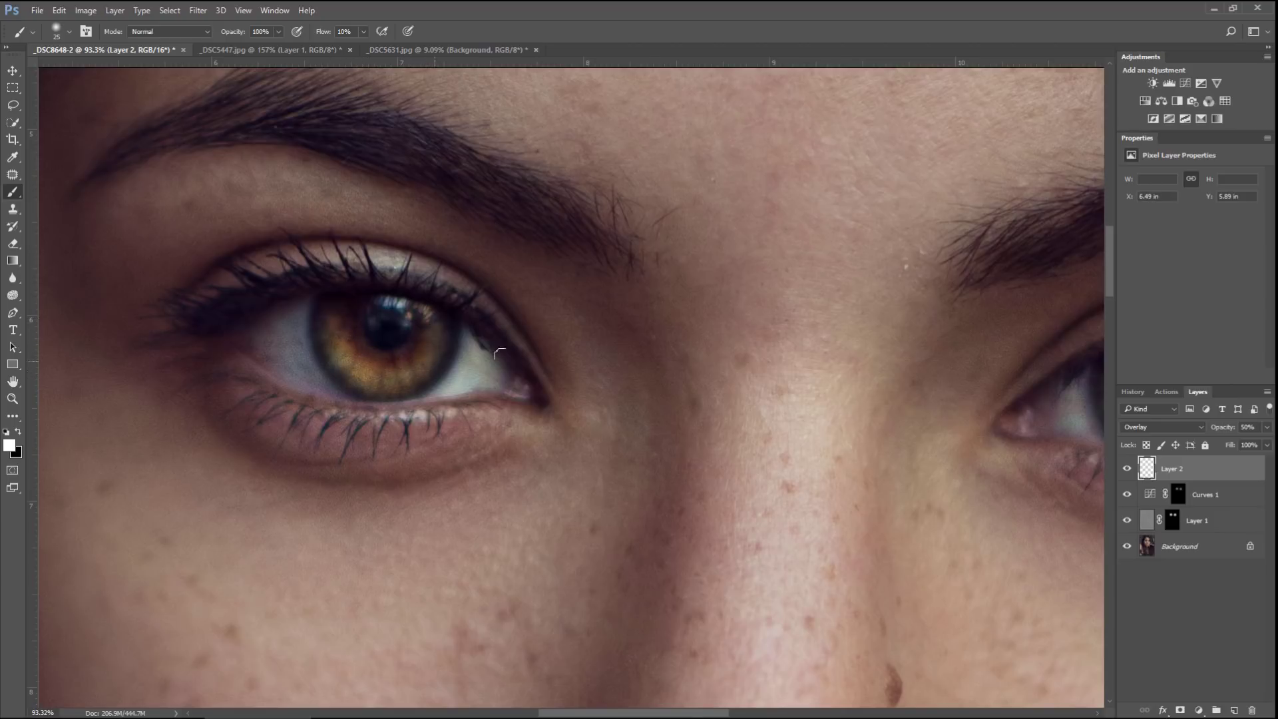
Step: Paint over the right iris, pan between the eyes, and switch the colour back to black
{"action": "left_click_drag", "start_coordinate": [657, 392], "coordinate": [451, 374]}
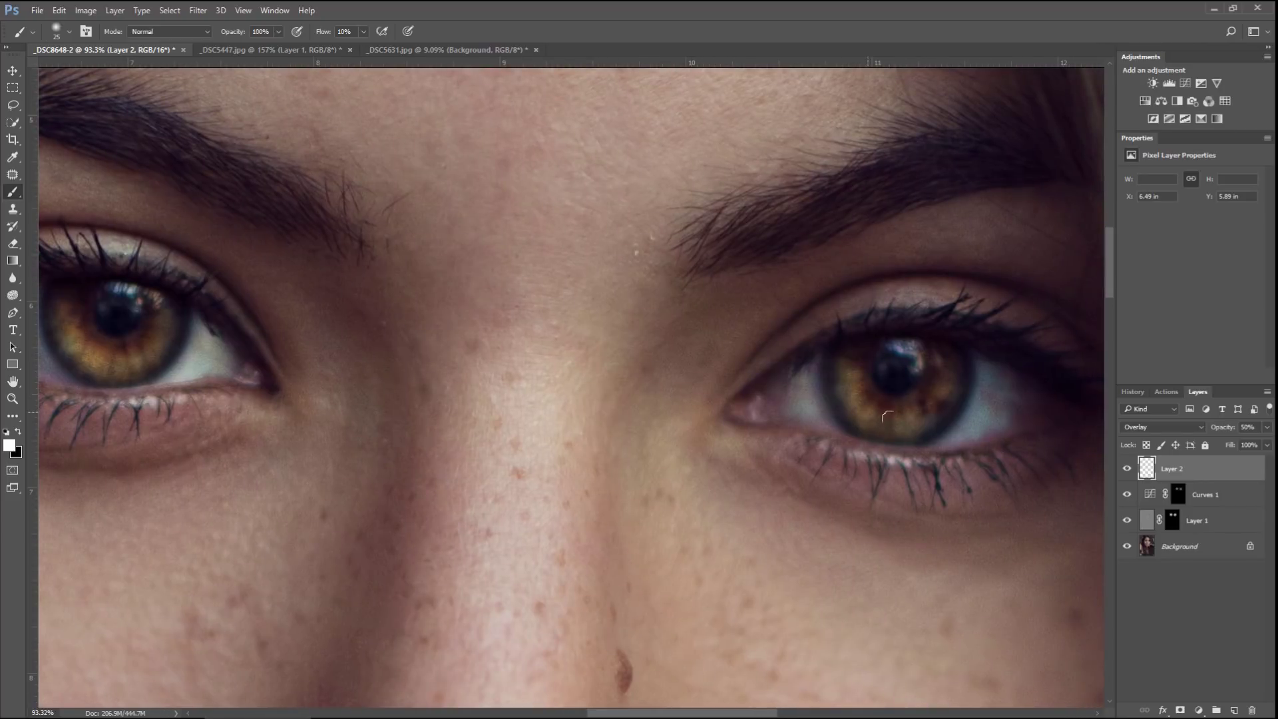
{"action": "scroll", "coordinate": [907, 410], "scroll_direction": "up", "scroll_amount": 2}
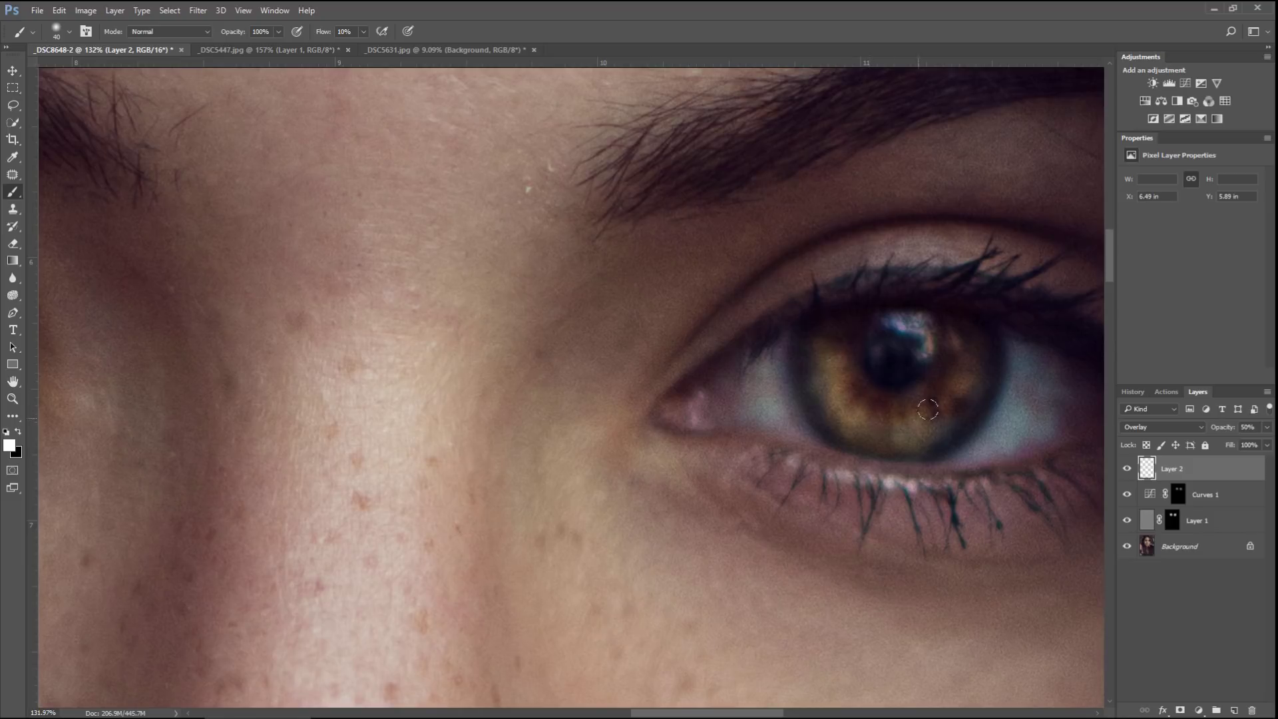
{"action": "key", "text": "bracketleft"}
{"action": "key", "text": "bracketleft"}
{"action": "key", "text": "bracketleft"}
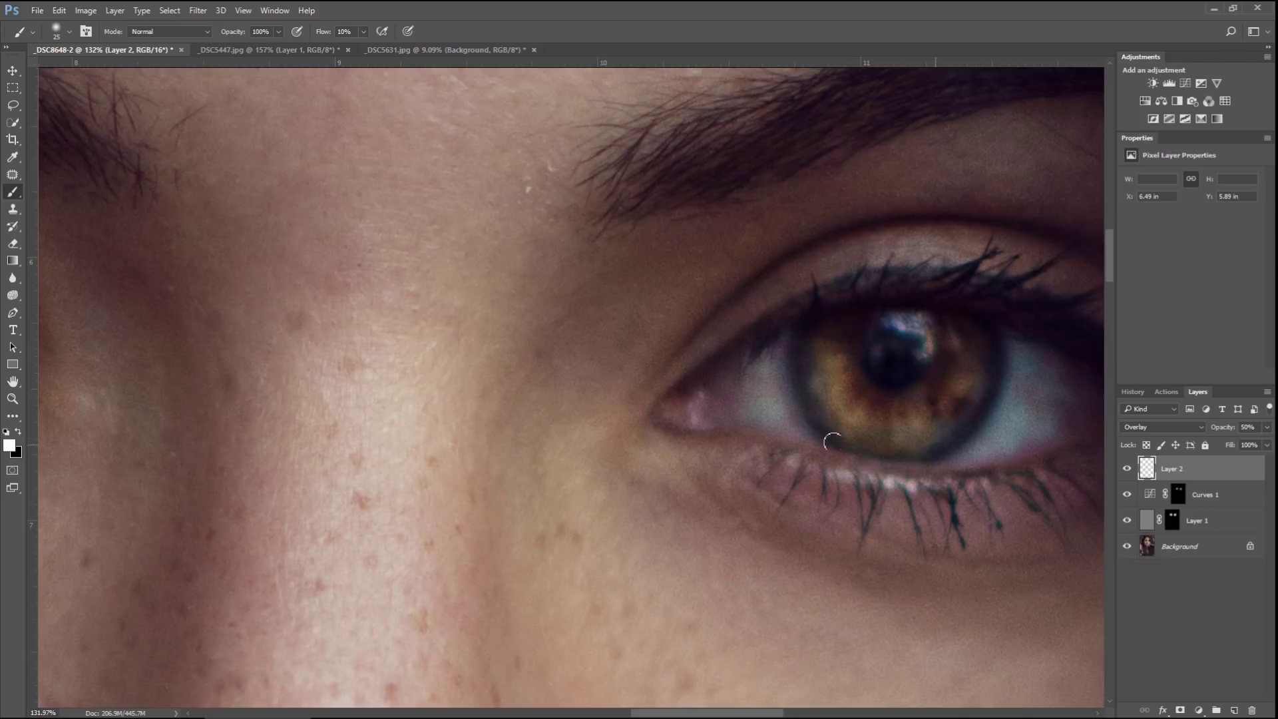
{"action": "key", "text": "space"}
{"action": "left_click_drag", "start_coordinate": [277, 458], "coordinate": [590, 433]}
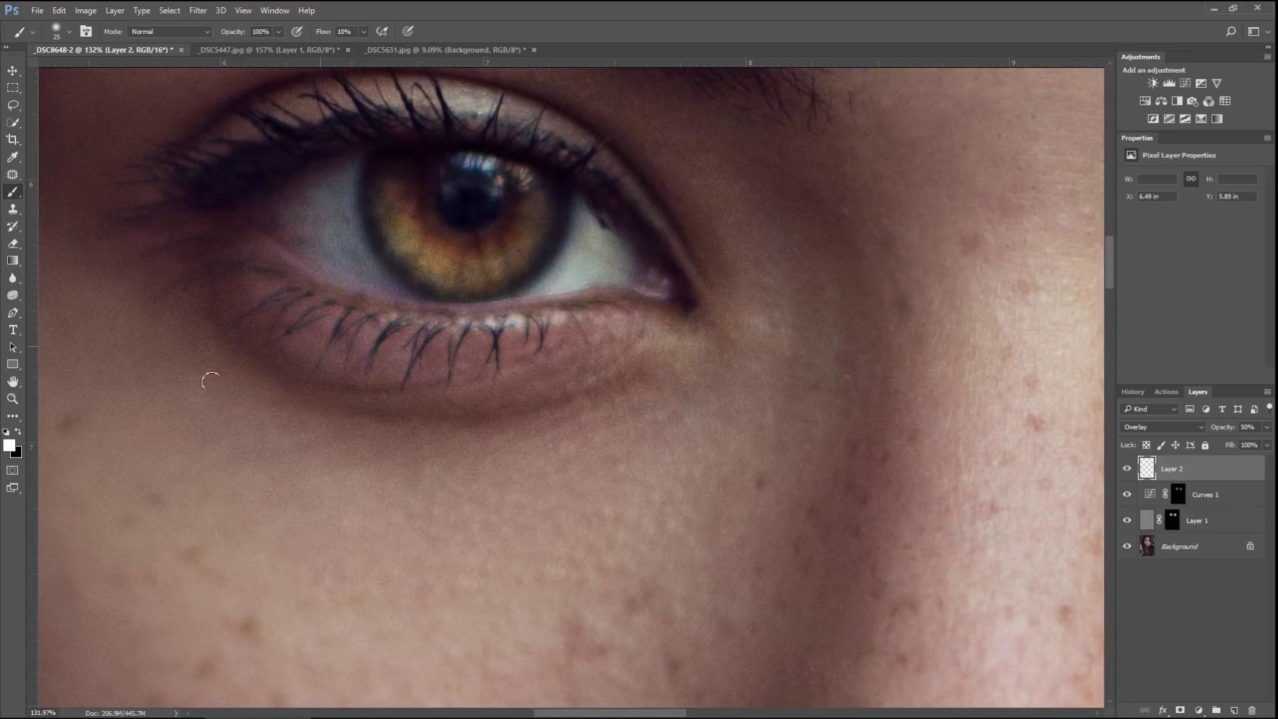
{"action": "left_click", "coordinate": [18, 432]}
{"action": "left_click_drag", "start_coordinate": [889, 378], "coordinate": [479, 362]}
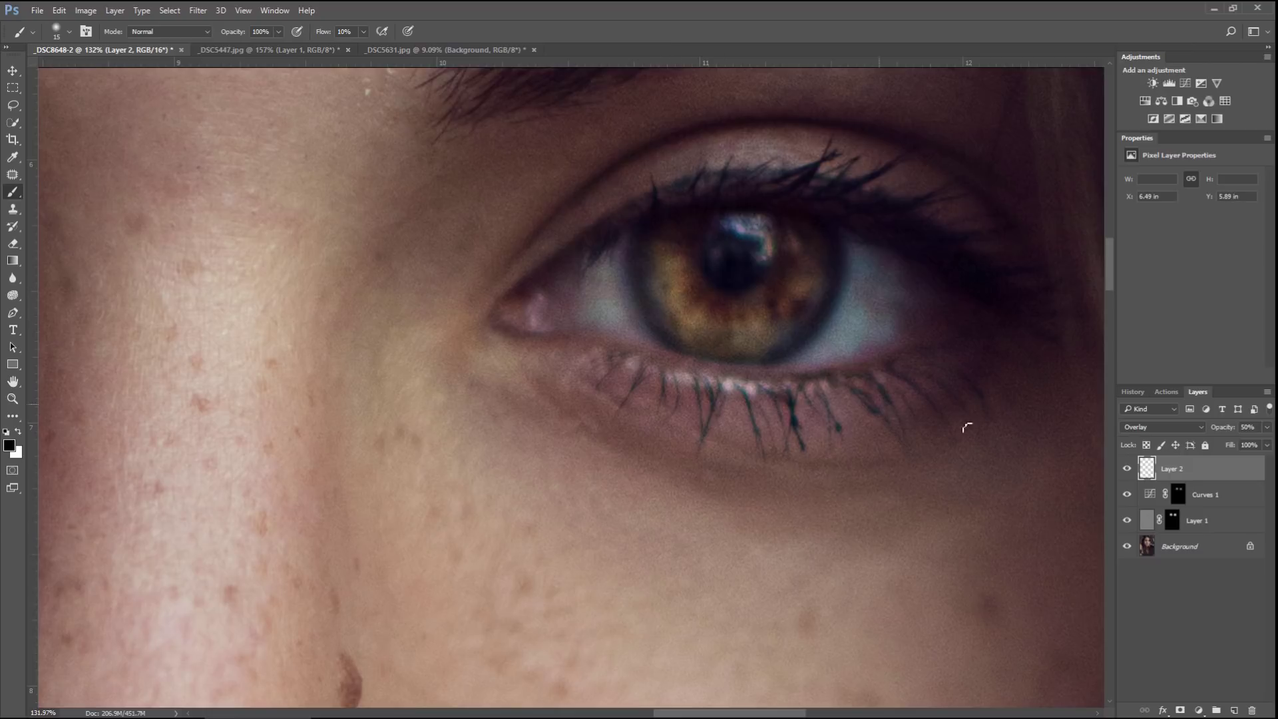
Step: Toggle the Overlay painting to compare, then size the brush down for the lash line
{"action": "left_click", "coordinate": [1127, 469]}
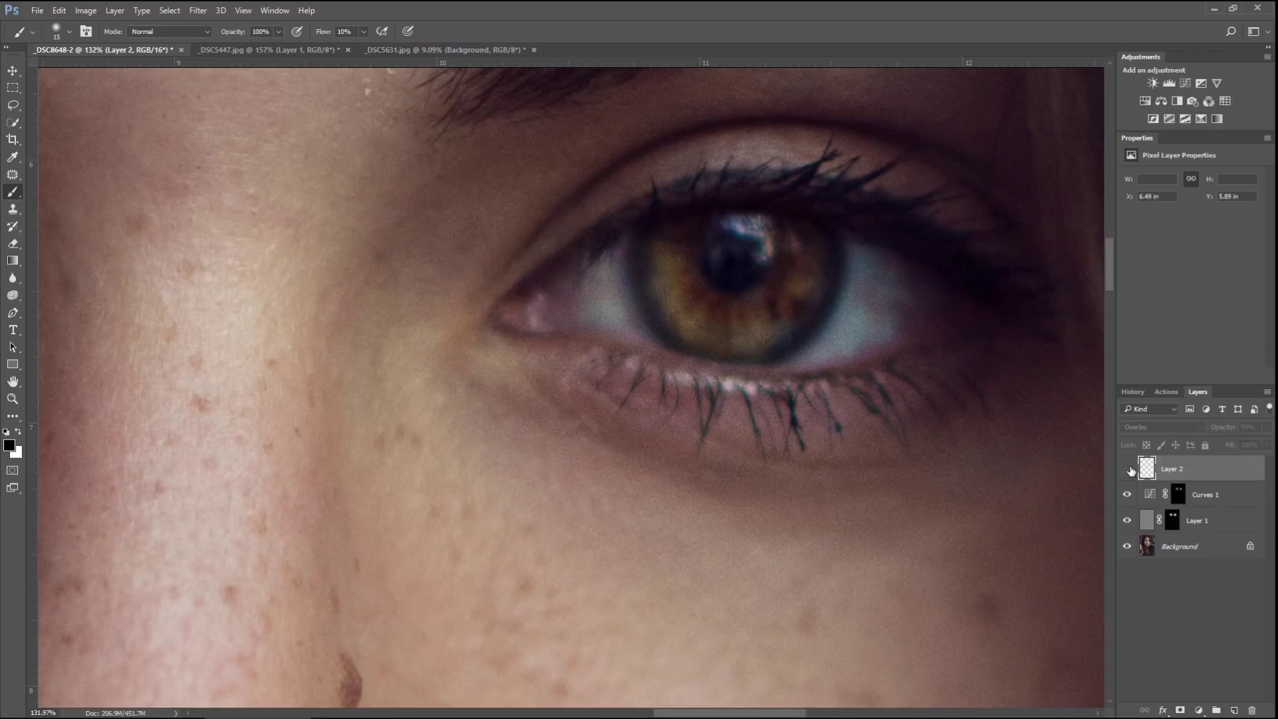
{"action": "left_click", "coordinate": [1128, 469]}
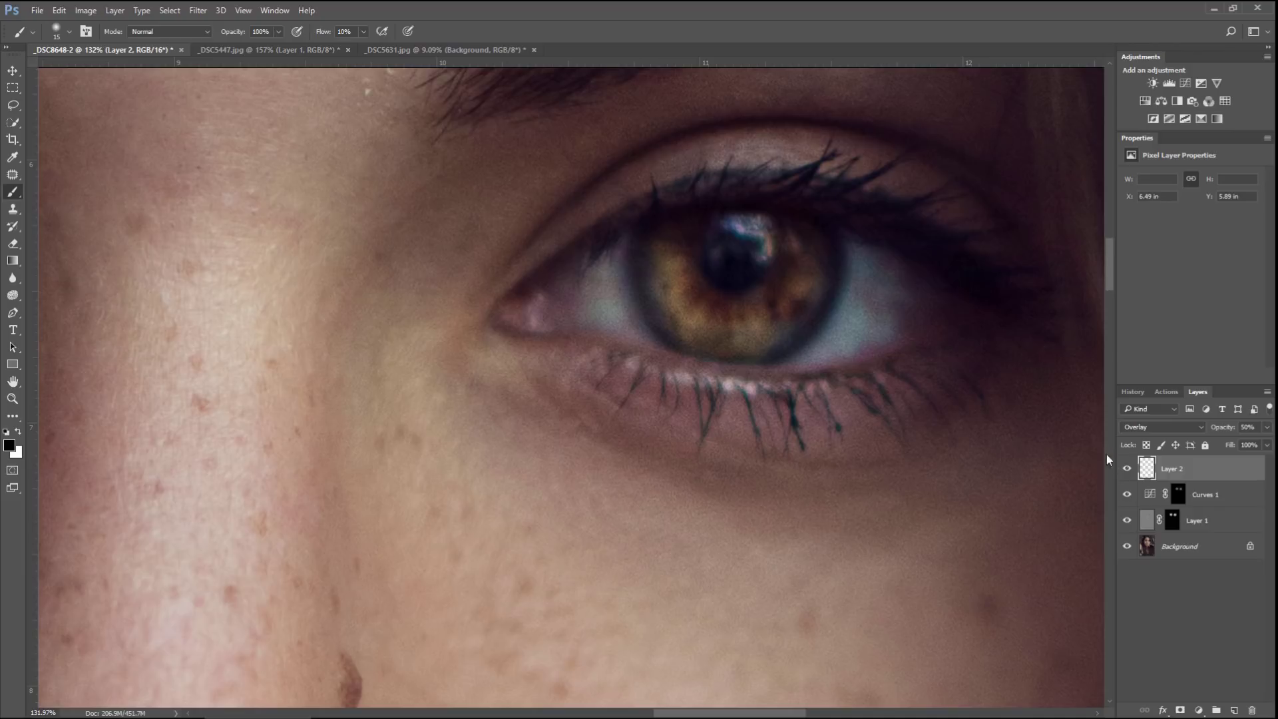
{"action": "left_click_drag", "start_coordinate": [806, 458], "coordinate": [753, 458]}
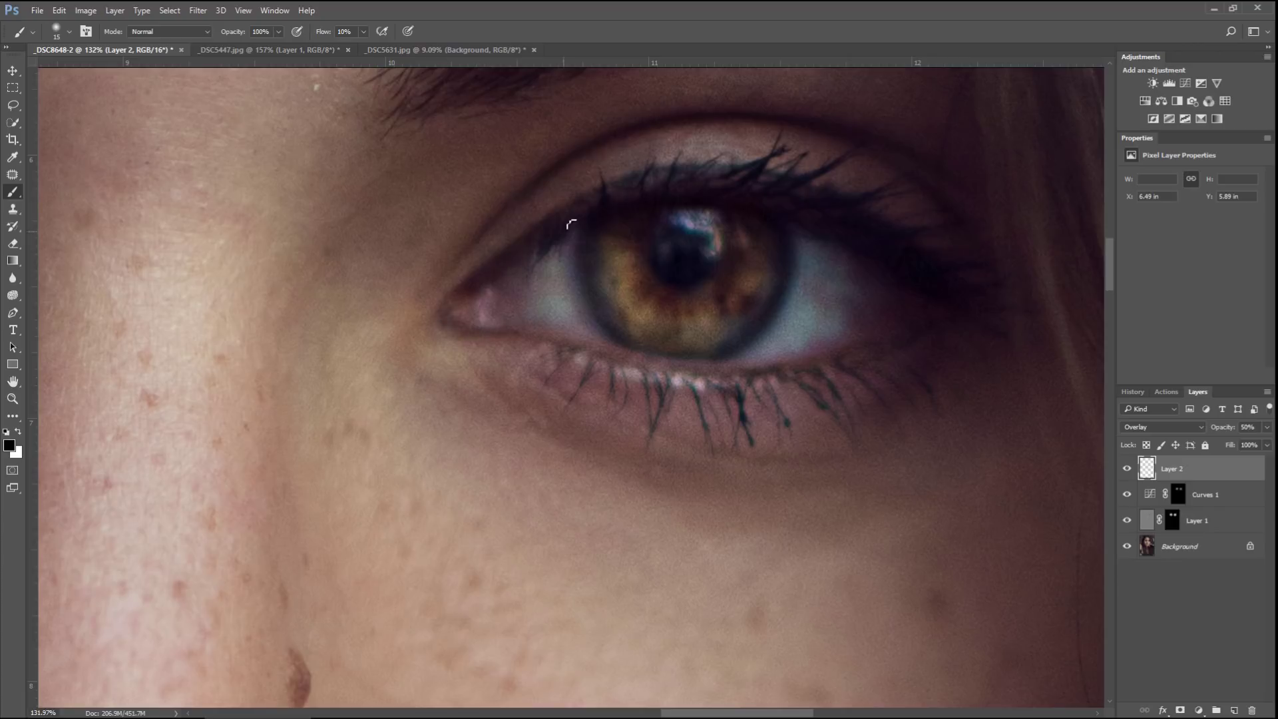
{"action": "key", "text": "bracketright"}
{"action": "key", "text": "bracketright"}
{"action": "key", "text": "bracketright"}
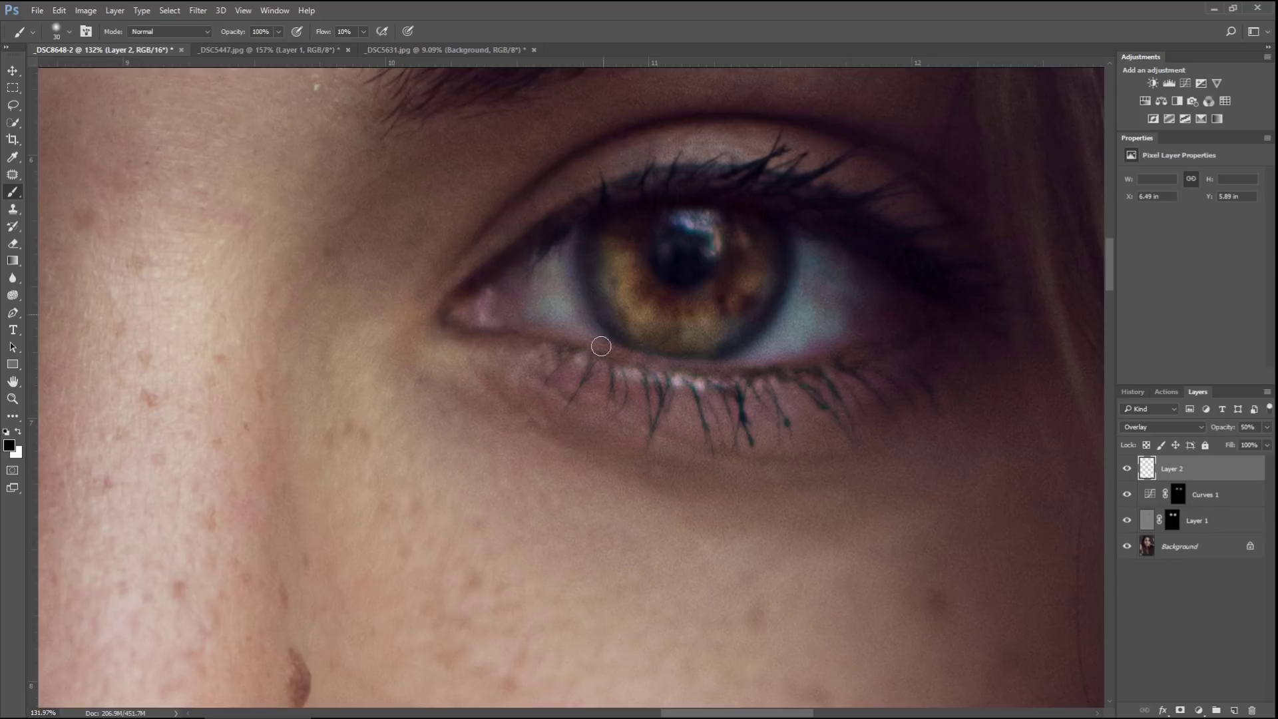
{"action": "key", "text": "bracketleft"}
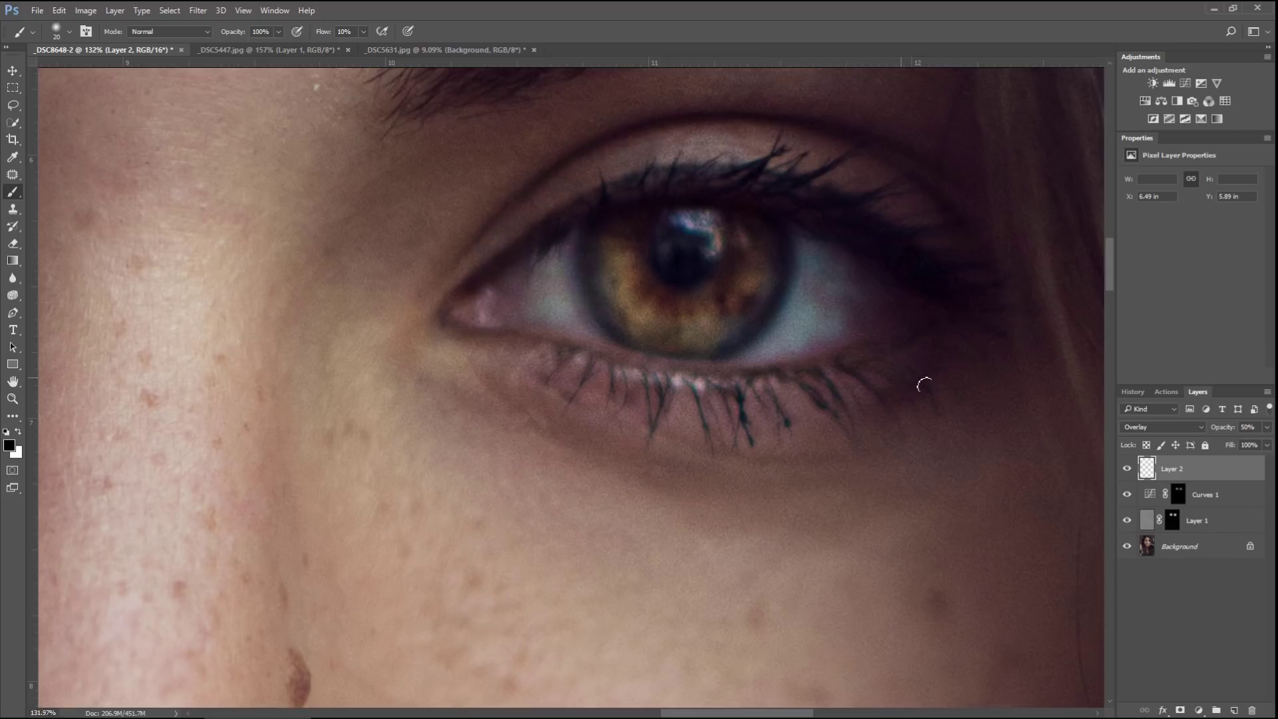
{"action": "left_click_drag", "start_coordinate": [735, 130], "coordinate": [682, 199]}
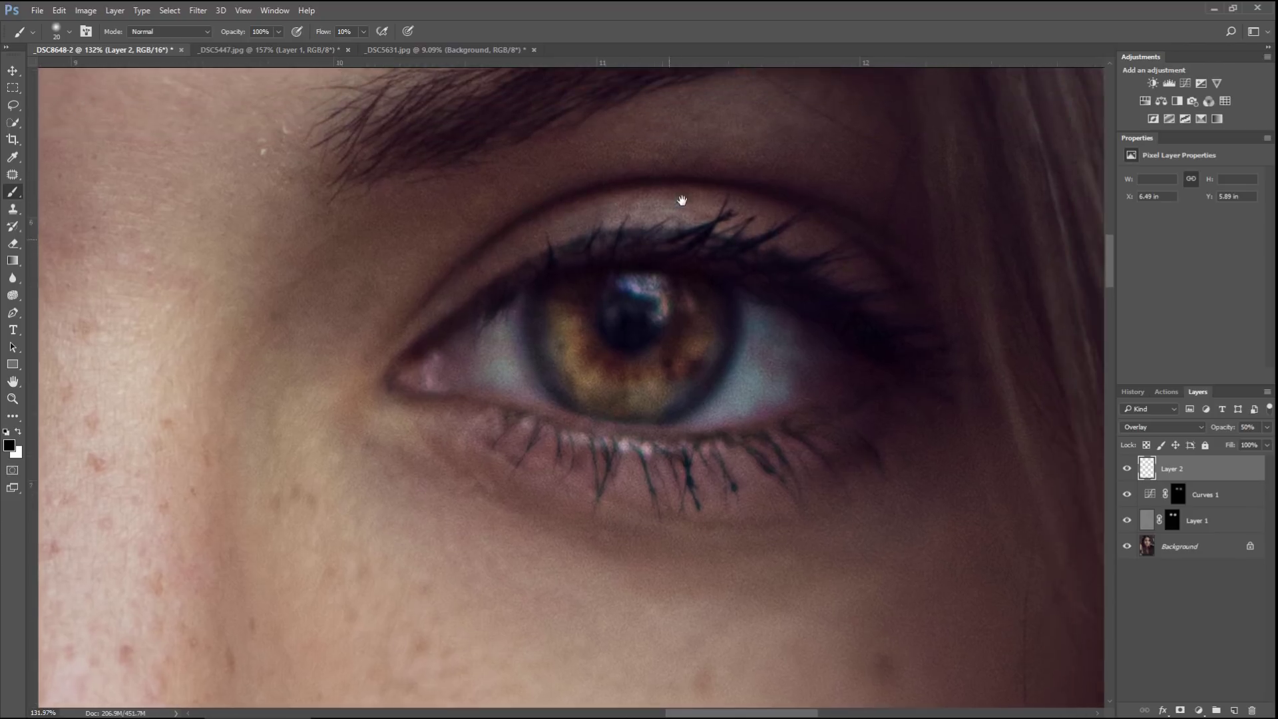
{"action": "scroll", "coordinate": [682, 200], "scroll_direction": "down", "scroll_amount": 3}
{"action": "key", "text": "bracketright"}
{"action": "key", "text": "bracketright"}
{"action": "key", "text": "bracketright"}
{"action": "key", "text": "bracketright"}
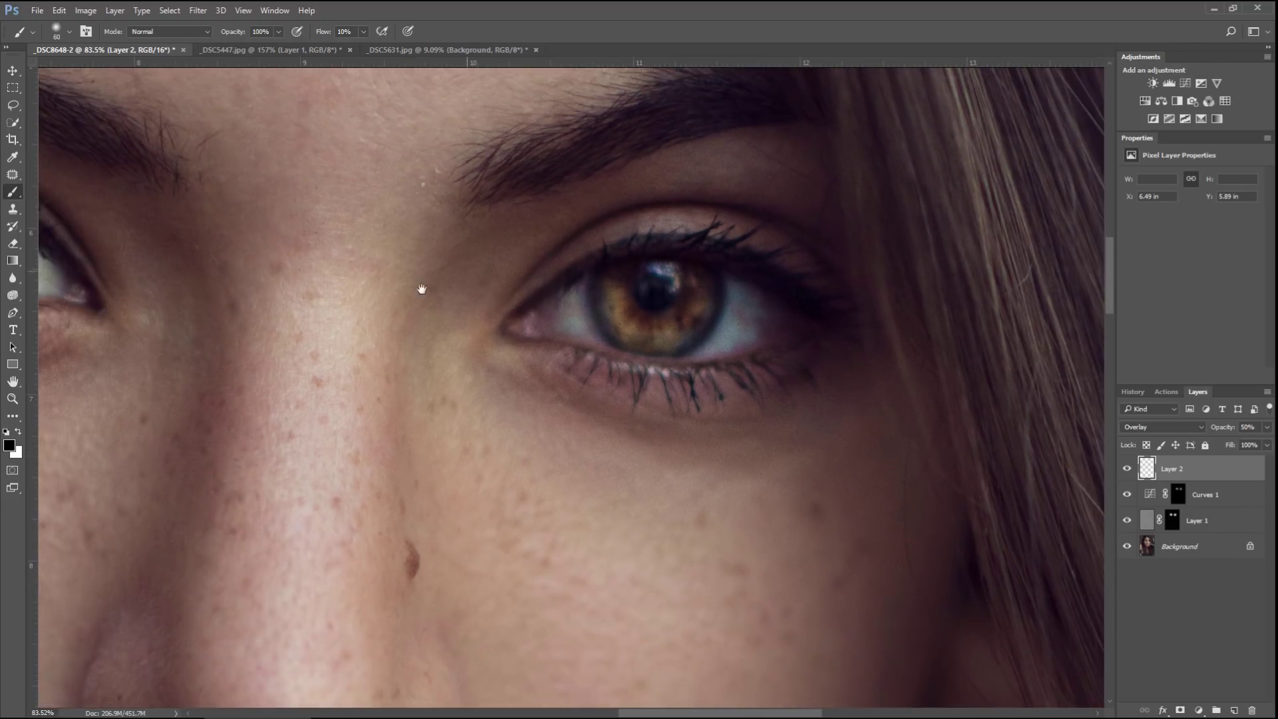
{"action": "mouse_move", "coordinate": [422, 289]}
{"action": "left_mouse_down"}
{"action": "mouse_move", "coordinate": [556, 282]}
{"action": "mouse_move", "coordinate": [618, 297]}
{"action": "mouse_move", "coordinate": [601, 287]}
{"action": "left_mouse_up"}
{"action": "scroll", "coordinate": [504, 294], "scroll_direction": "up", "scroll_amount": 3}
{"action": "key", "text": "bracketleft"}
{"action": "key", "text": "bracketleft"}
{"action": "key", "text": "bracketleft"}
{"action": "key", "text": "bracketleft"}
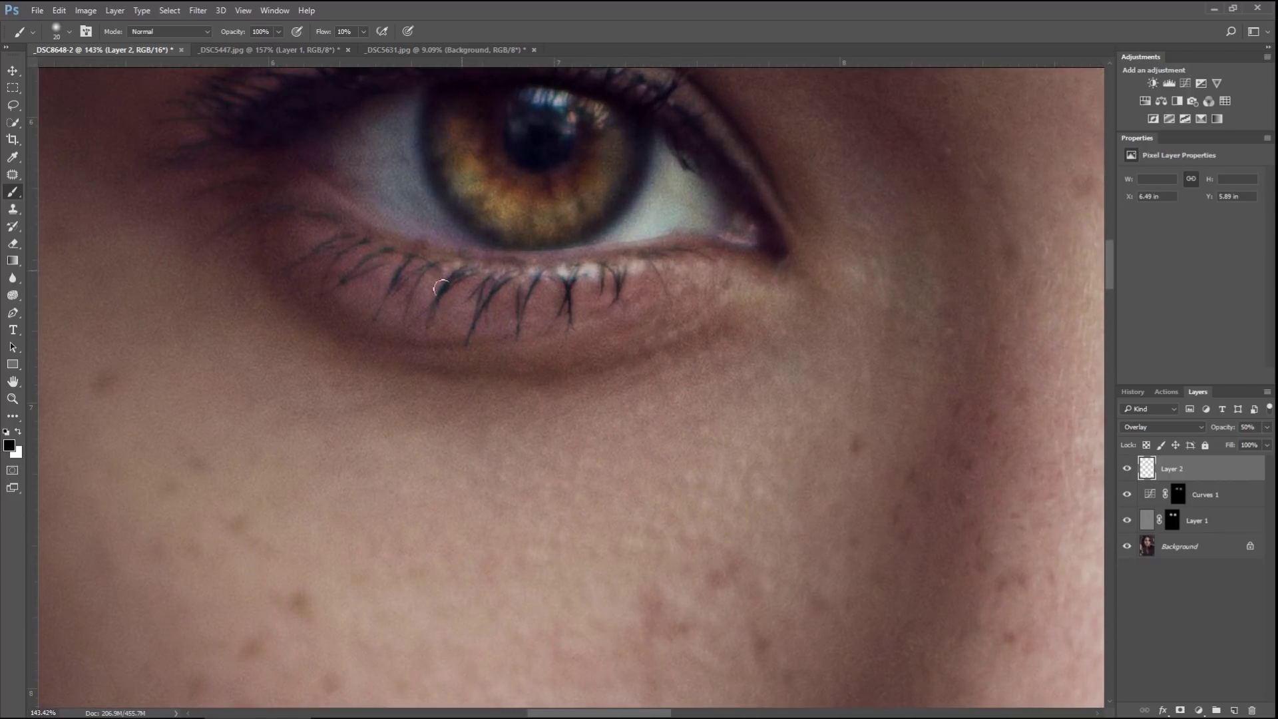
{"action": "key", "text": "bracketleft"}
Step: Paint faint strokes along the lash lines of both eyes
{"action": "left_click_drag", "start_coordinate": [335, 260], "coordinate": [340, 231]}
{"action": "left_click_drag", "start_coordinate": [258, 225], "coordinate": [229, 230]}
{"action": "left_click_drag", "start_coordinate": [271, 174], "coordinate": [248, 180]}
{"action": "left_click_drag", "start_coordinate": [652, 269], "coordinate": [609, 338]}
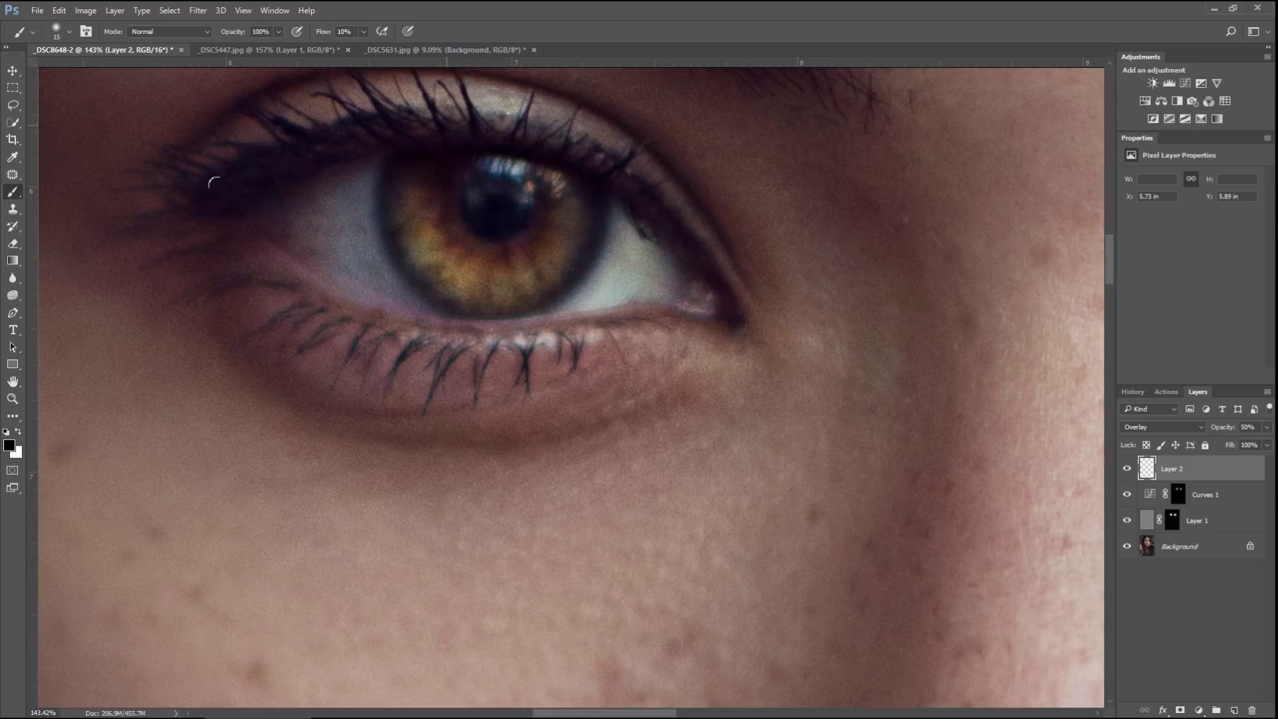
{"action": "key", "text": "bracketright"}
{"action": "key", "text": "bracketright"}
{"action": "key", "text": "bracketright"}
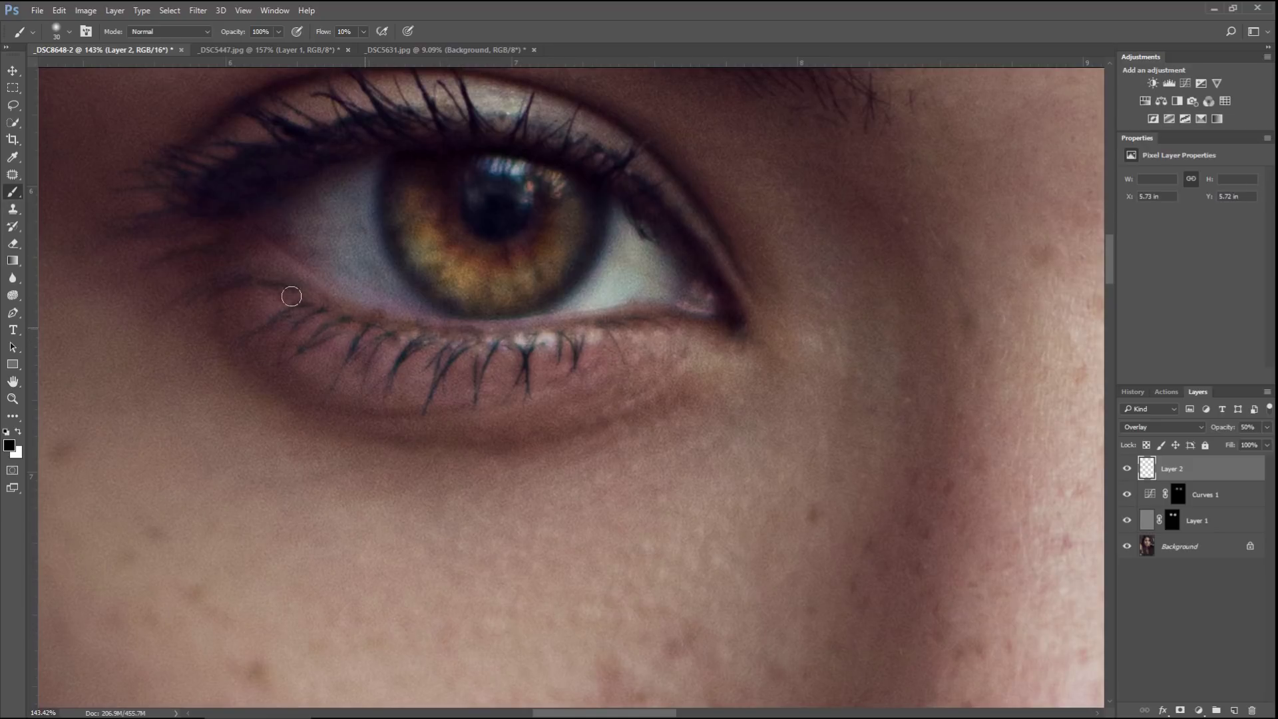
{"action": "scroll", "coordinate": [493, 328], "scroll_direction": "down", "scroll_amount": 6}
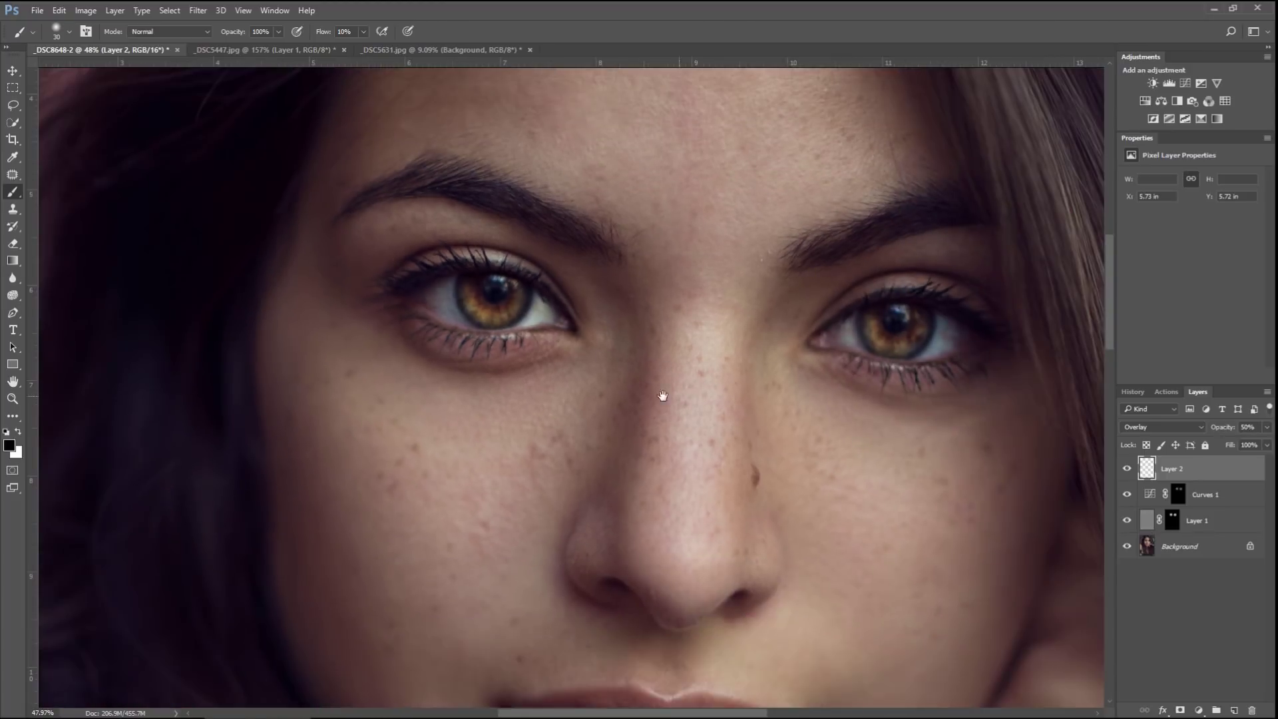
{"action": "left_click_drag", "start_coordinate": [662, 395], "coordinate": [535, 430]}
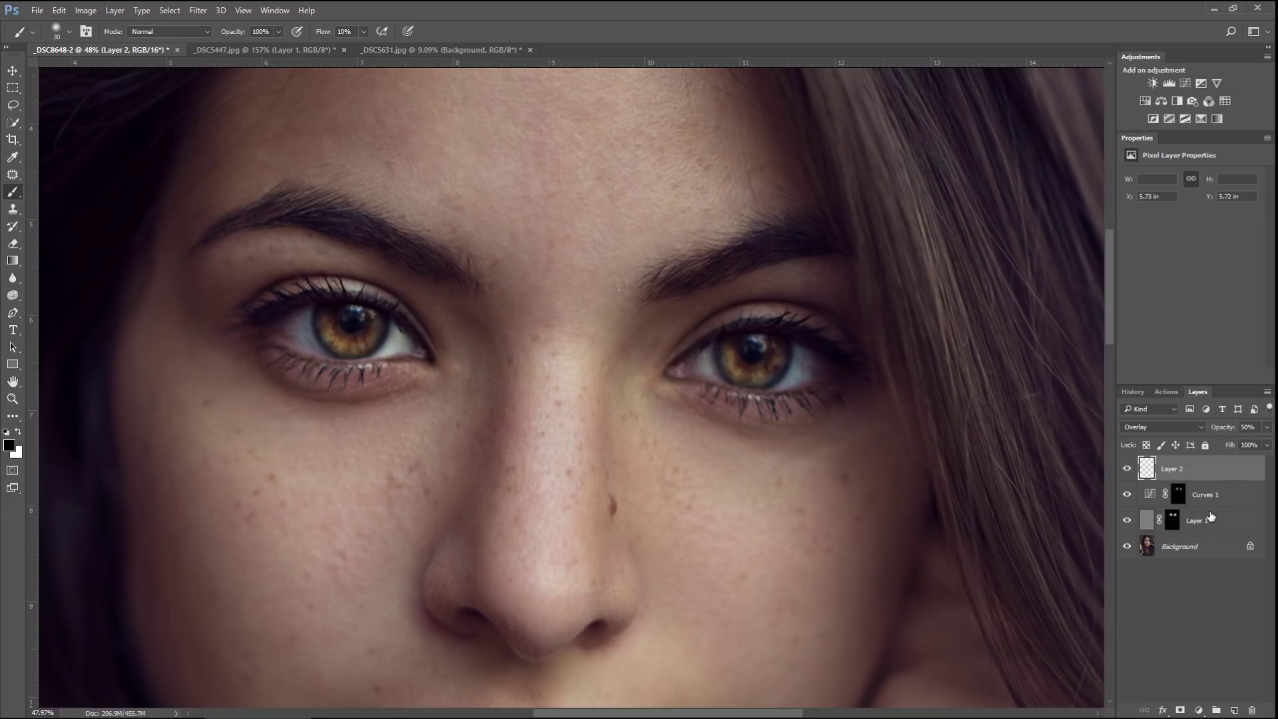
{"action": "left_click_drag", "start_coordinate": [499, 404], "coordinate": [479, 408]}
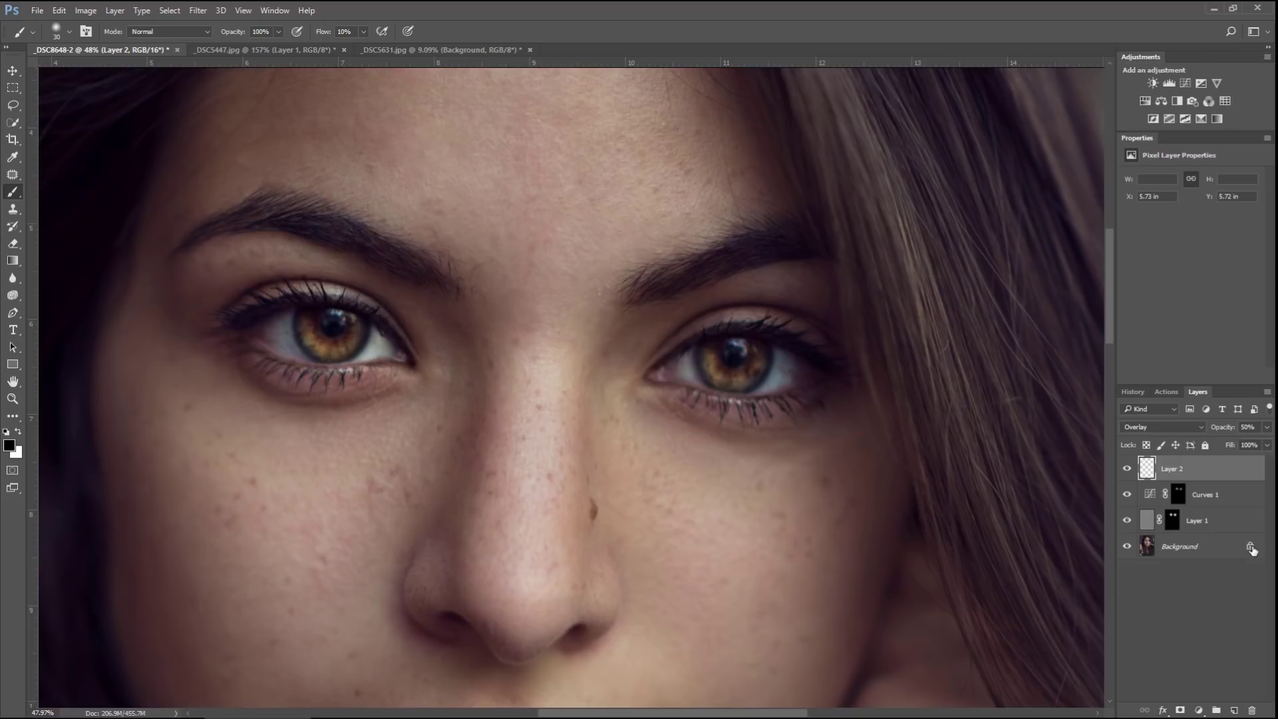
Step: Add Curves 1 and Layer 1 to Layer 2's selection and group them with Ctrl+G
{"action": "left_click", "coordinate": [1232, 501], "text": "shift"}
{"action": "left_click", "coordinate": [1241, 528], "text": "shift"}
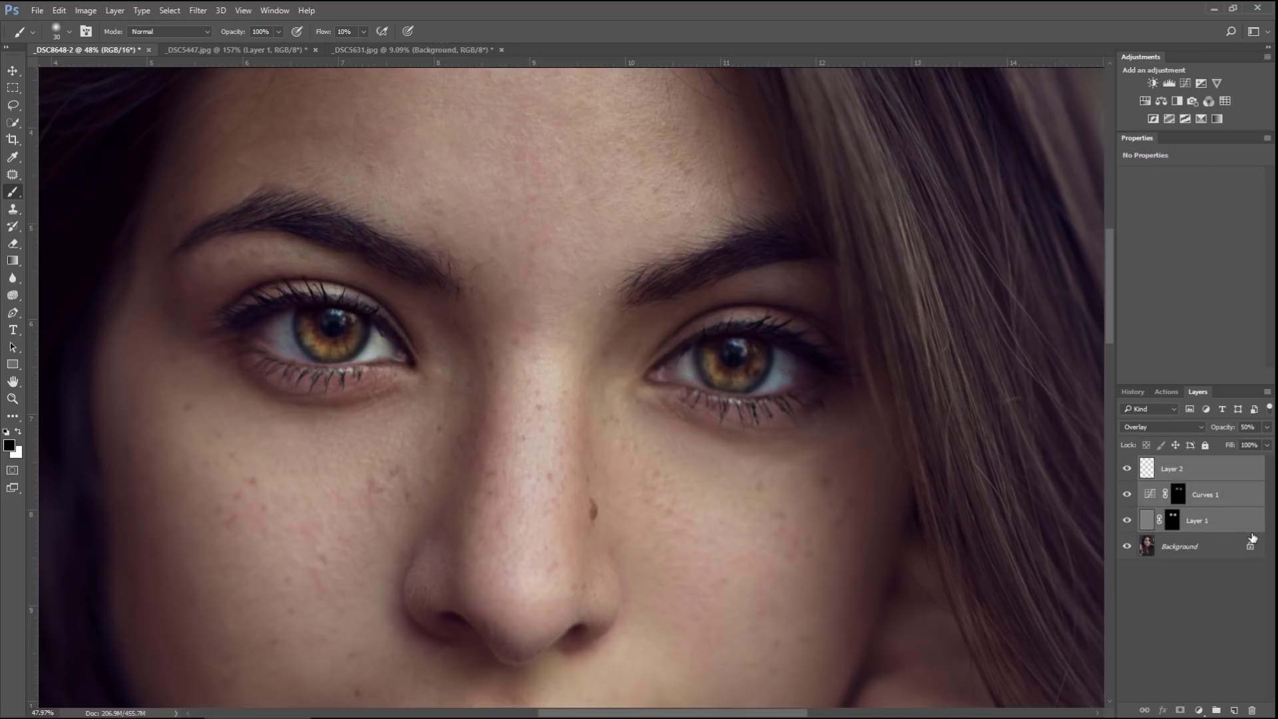
{"action": "key", "text": "ctrl+g"}
Step: Toggle Group 1's visibility to compare the eyes before and after the edits
{"action": "scroll", "coordinate": [502, 448], "scroll_direction": "left", "scroll_amount": 3}
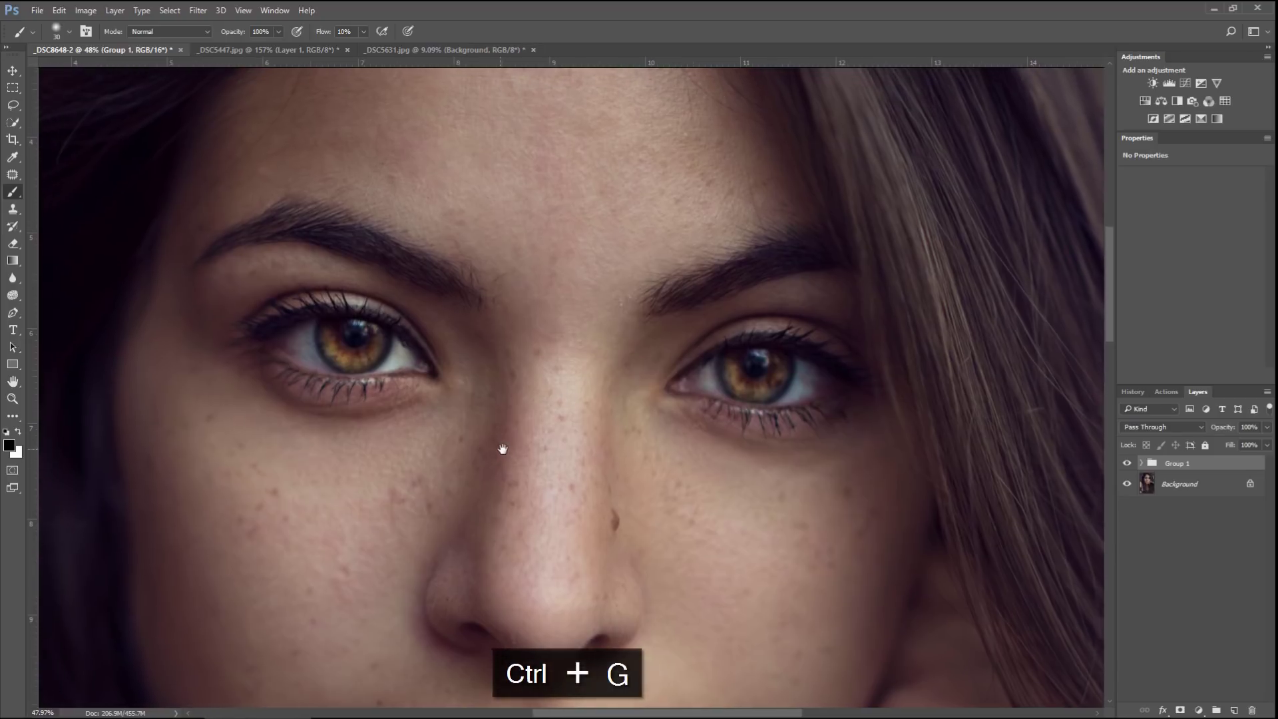
{"action": "left_click", "coordinate": [1126, 464]}
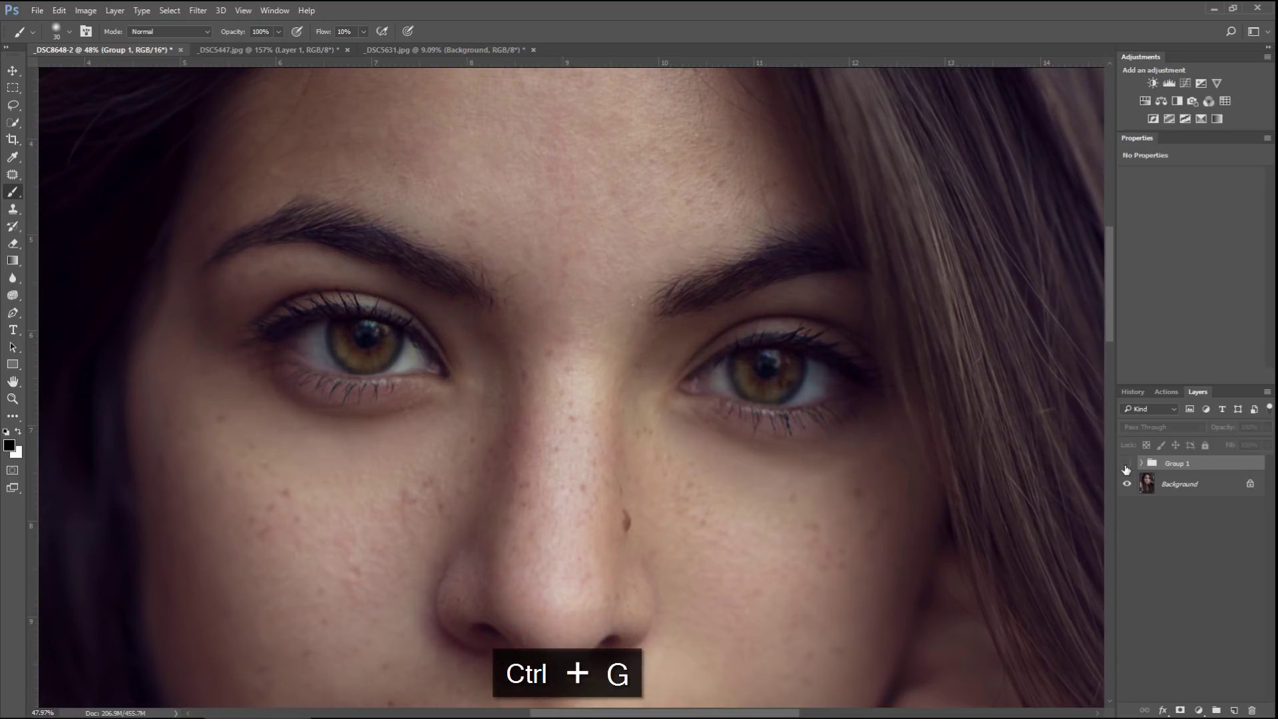
{"action": "scroll", "coordinate": [788, 442], "scroll_direction": "down", "scroll_amount": 3}
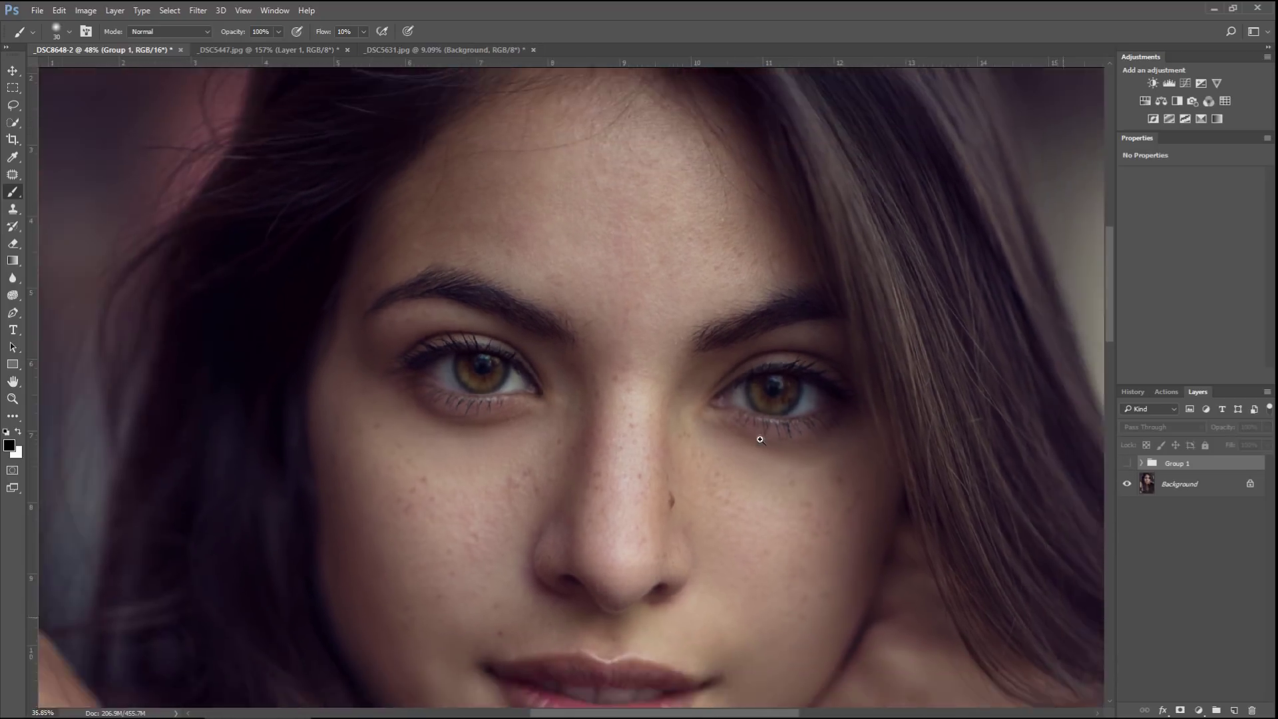
{"action": "scroll", "coordinate": [788, 442], "scroll_direction": "down", "scroll_amount": 3}
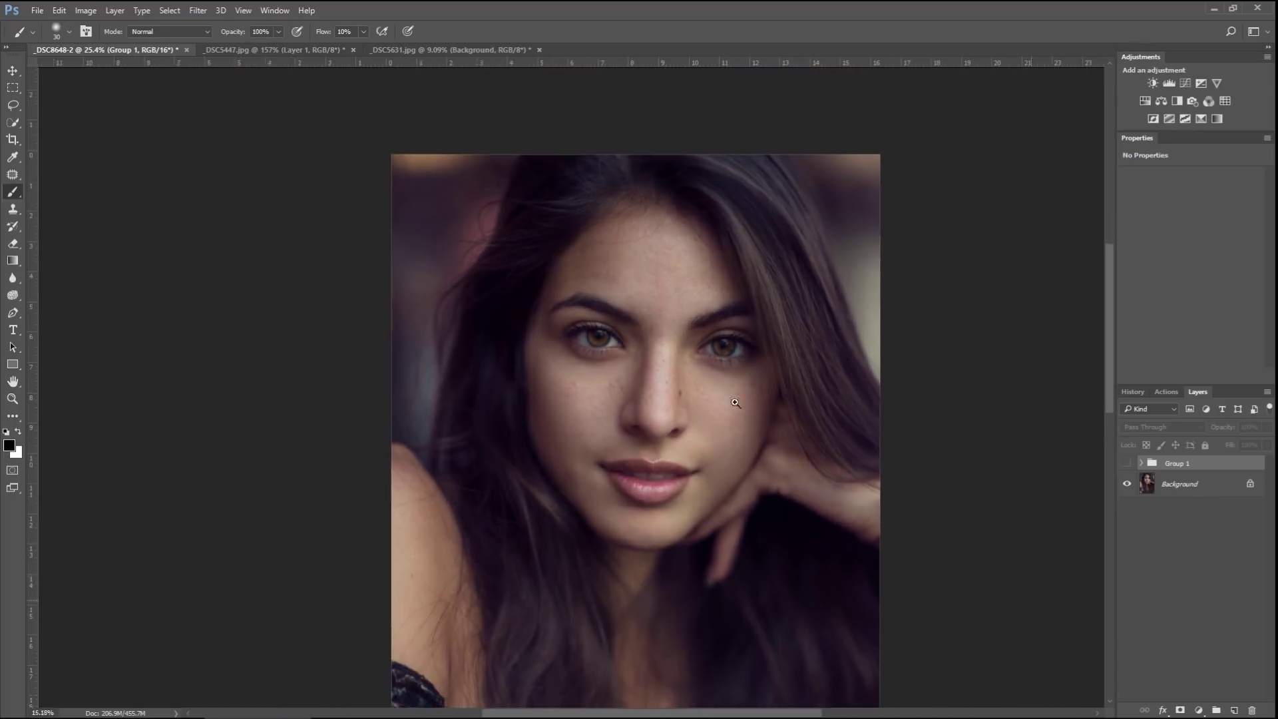
{"action": "left_click", "coordinate": [1127, 464]}
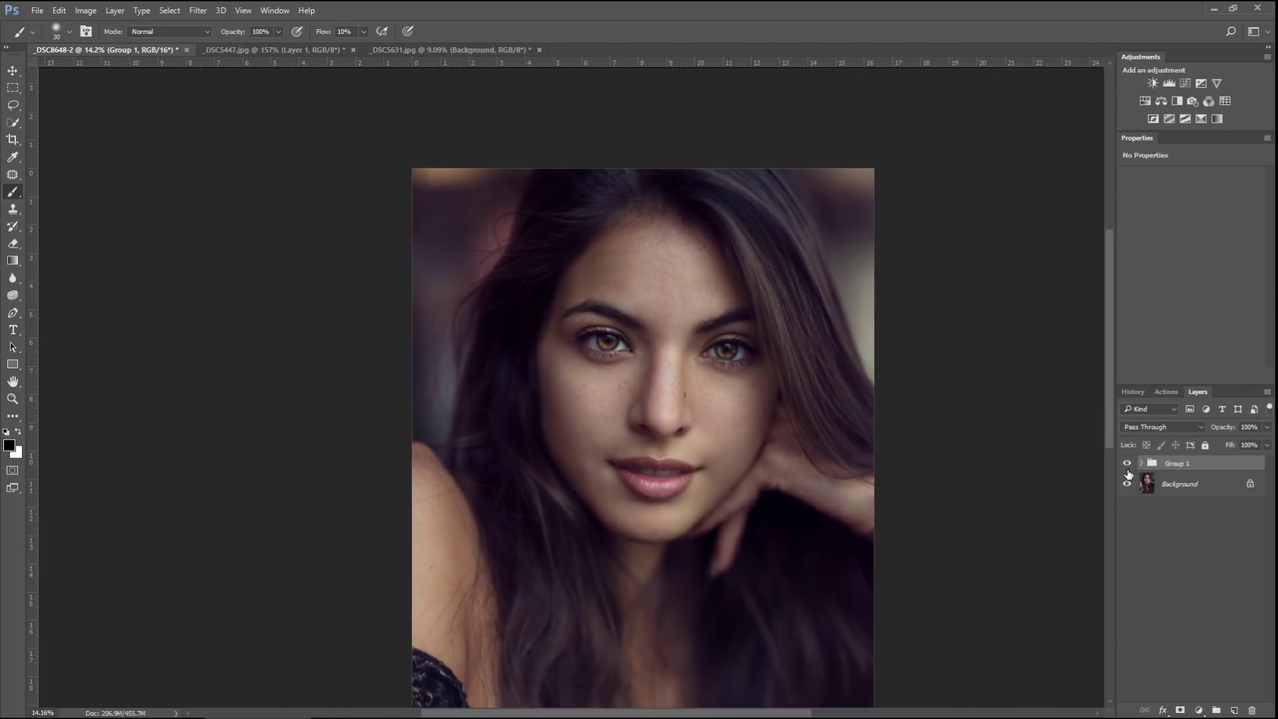
{"action": "left_click", "coordinate": [1126, 465]}
{"action": "left_click", "coordinate": [1126, 466]}
{"action": "scroll", "coordinate": [679, 352], "scroll_direction": "up", "scroll_amount": 2}
{"action": "scroll", "coordinate": [712, 357], "scroll_direction": "up", "scroll_amount": 5}
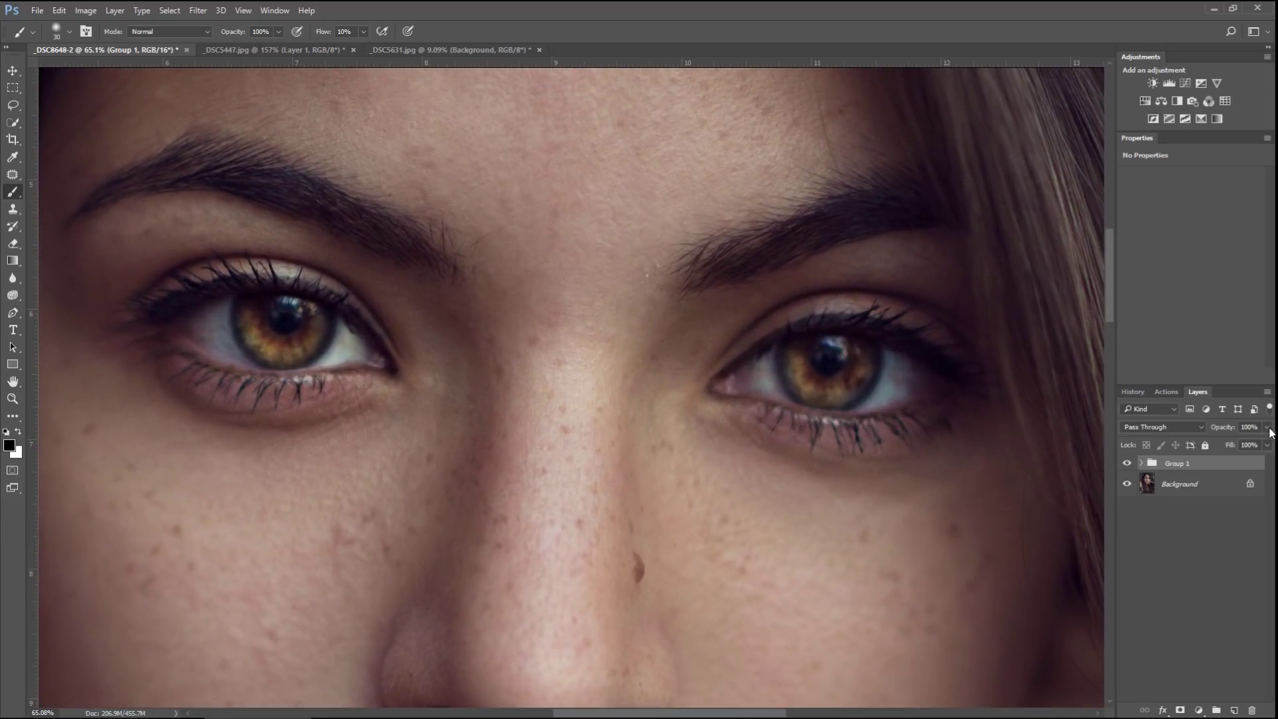
Step: Lower Group 1's opacity to 49%, check the result, and reselect Group 1
{"action": "left_click", "coordinate": [1268, 428]}
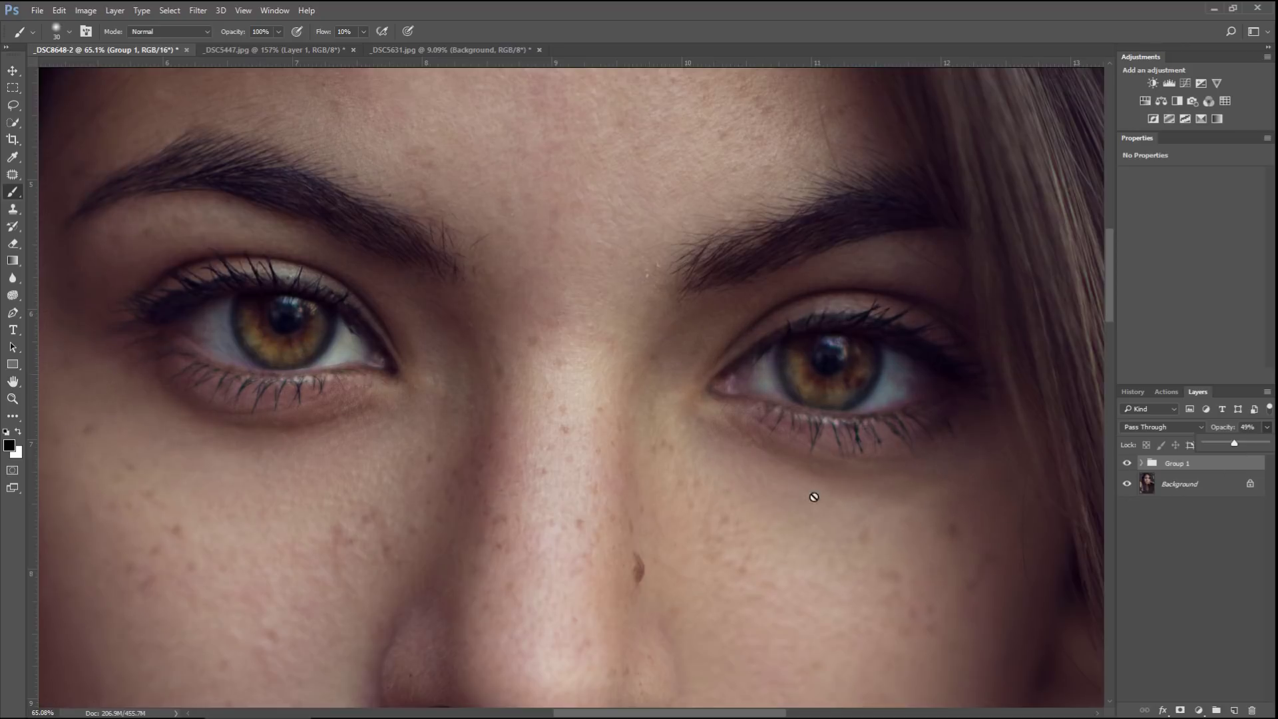
{"action": "scroll", "coordinate": [631, 456], "scroll_direction": "down", "scroll_amount": 3}
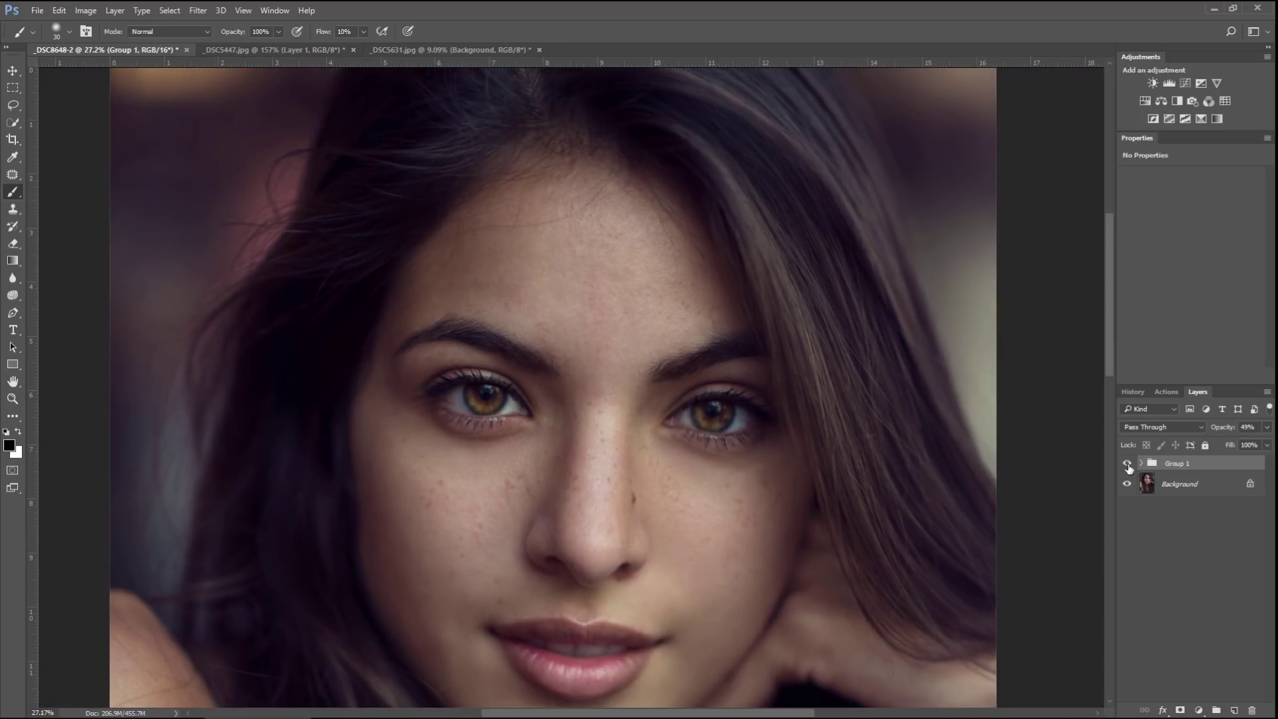
{"action": "left_click", "coordinate": [1127, 464]}
{"action": "left_click", "coordinate": [1127, 464]}
{"action": "scroll", "coordinate": [537, 439], "scroll_direction": "up", "scroll_amount": 2}
{"action": "scroll", "coordinate": [562, 433], "scroll_direction": "up", "scroll_amount": 2}
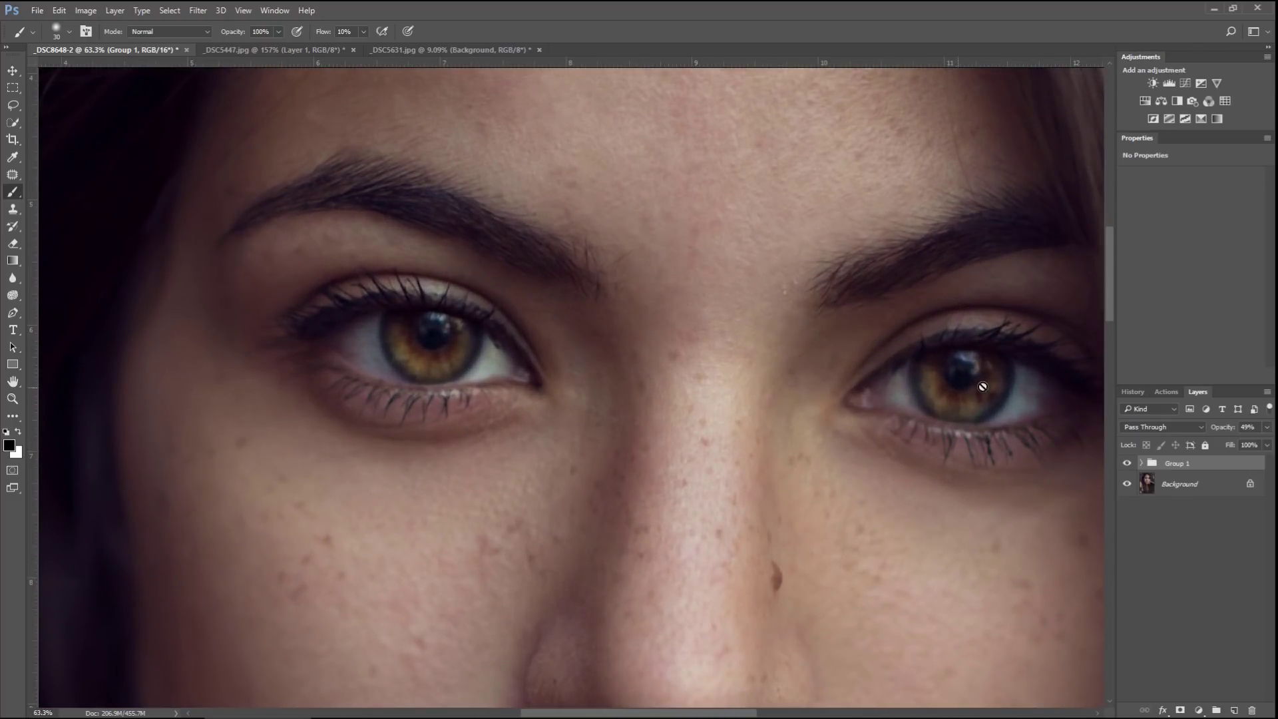
{"action": "scroll", "coordinate": [885, 434], "scroll_direction": "right", "scroll_amount": 2}
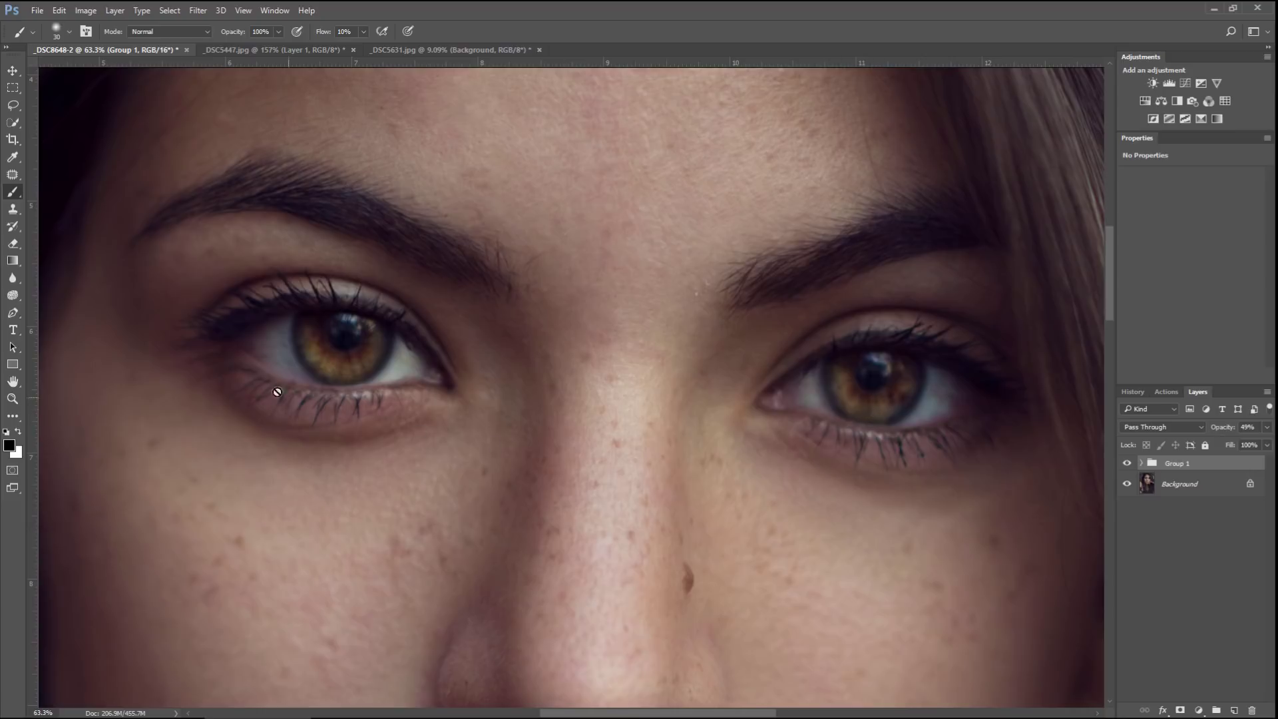
{"action": "left_click", "coordinate": [1221, 491]}
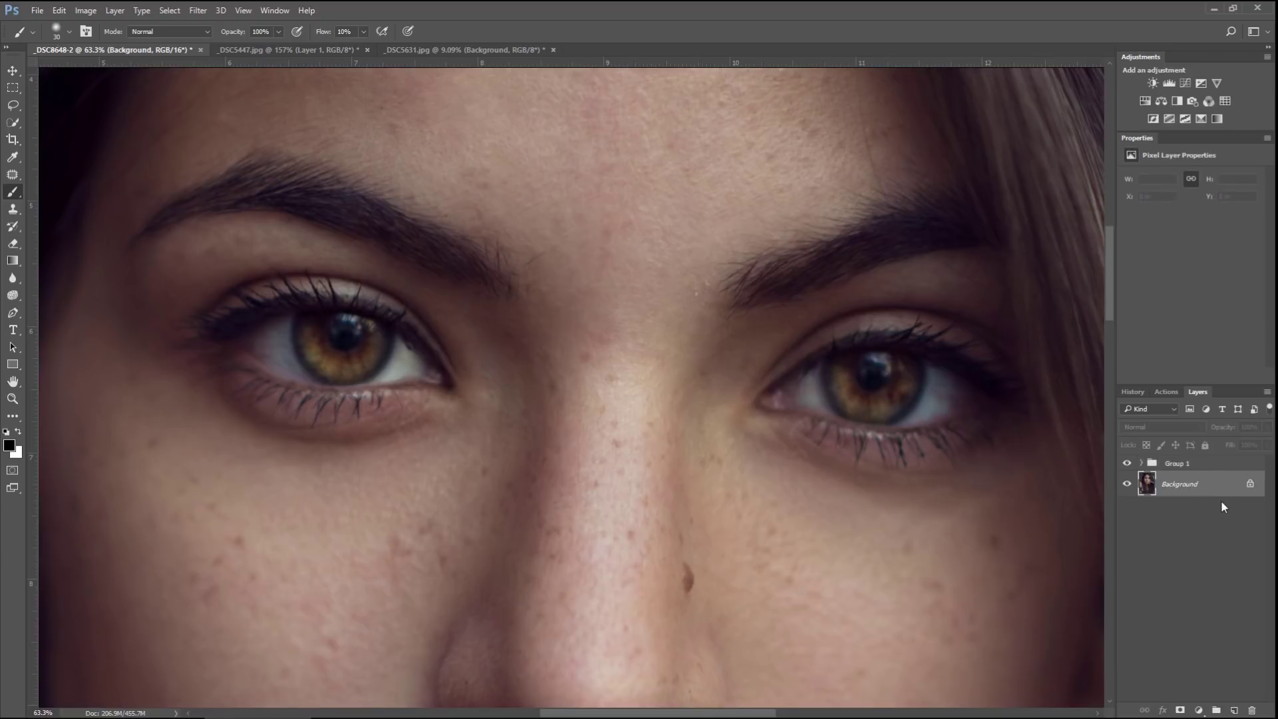
{"action": "left_click", "coordinate": [1215, 467]}
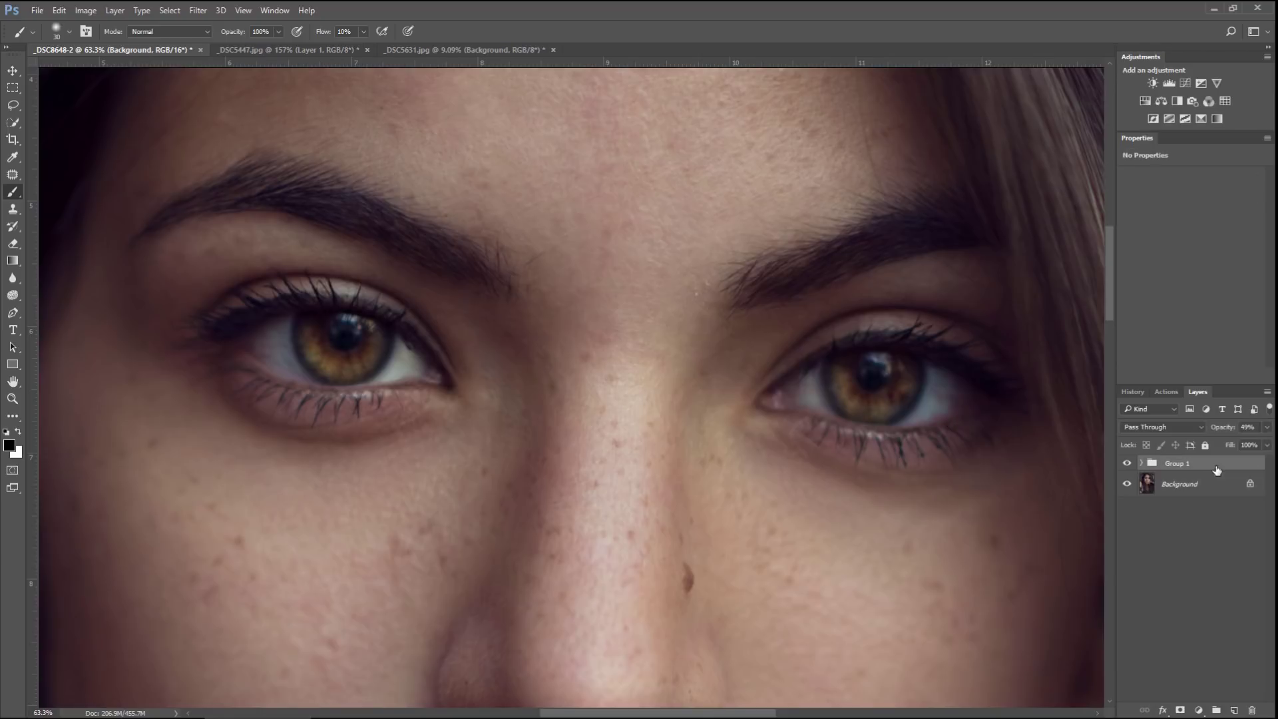
Step: Add a Hue/Saturation adjustment at -28 saturation and invert its mask to black
{"action": "left_click", "coordinate": [1145, 102]}
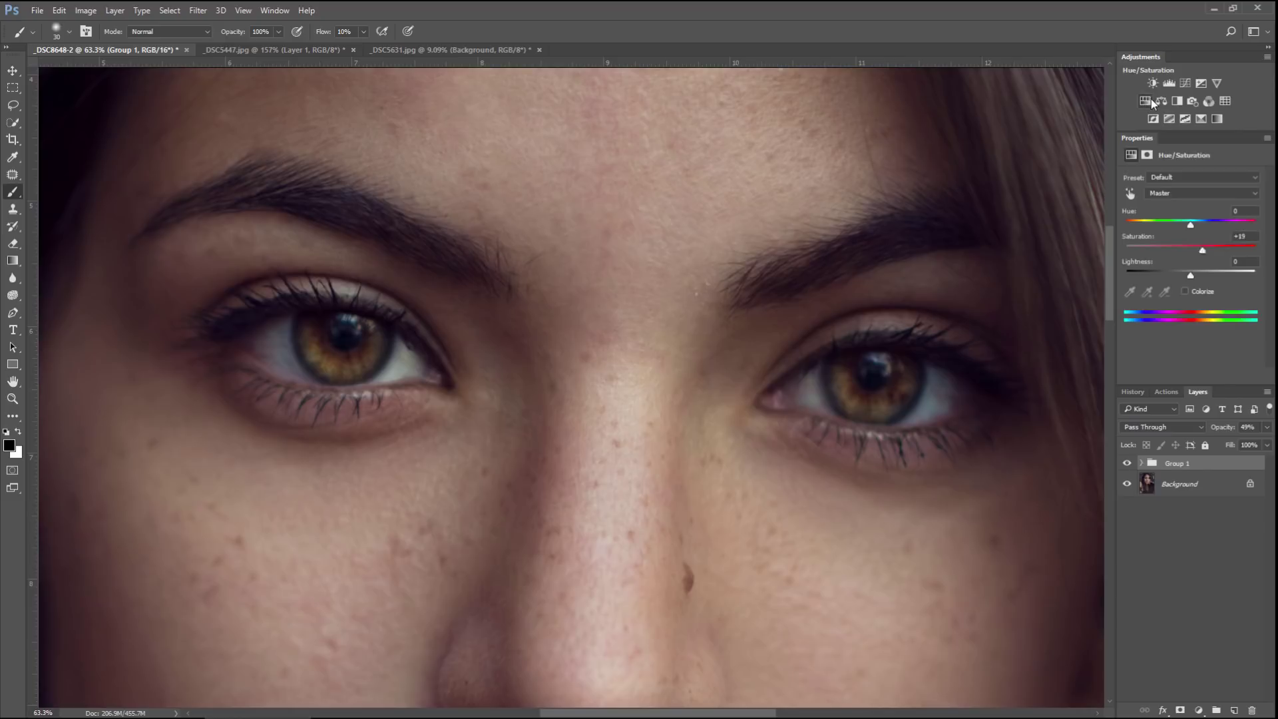
{"action": "left_click_drag", "start_coordinate": [1191, 251], "coordinate": [1174, 253]}
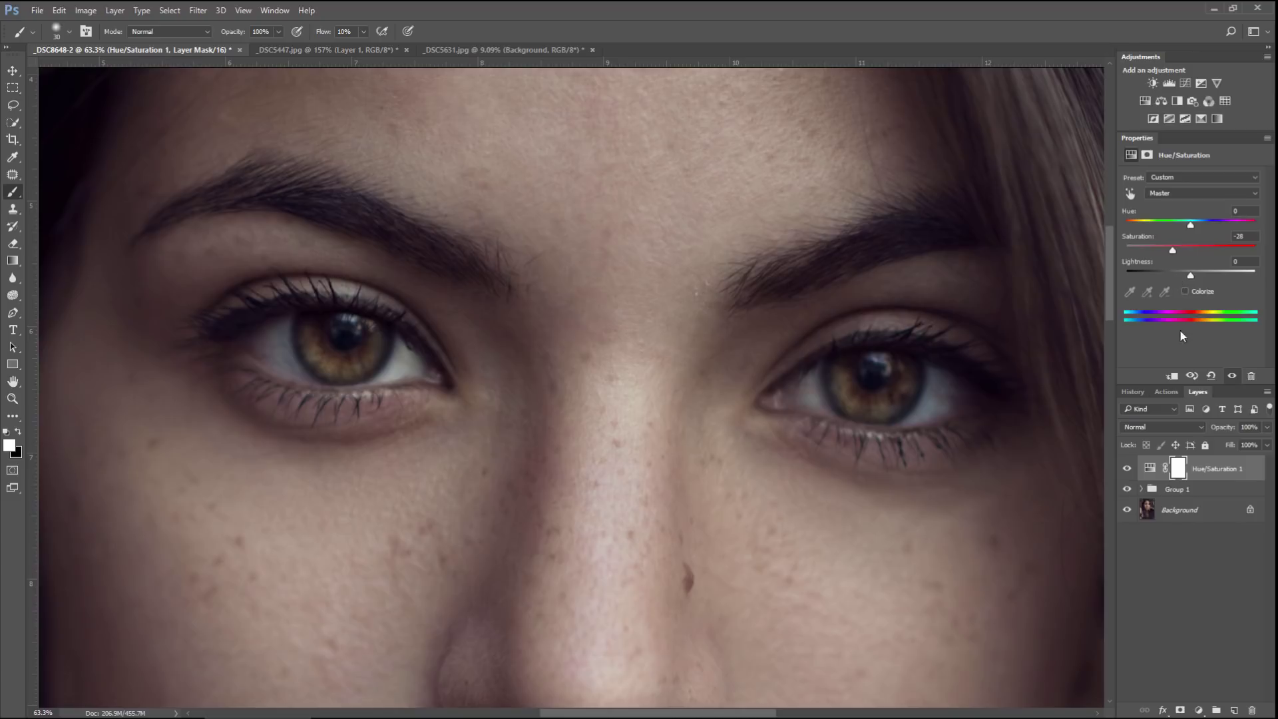
{"action": "left_click", "coordinate": [1178, 468]}
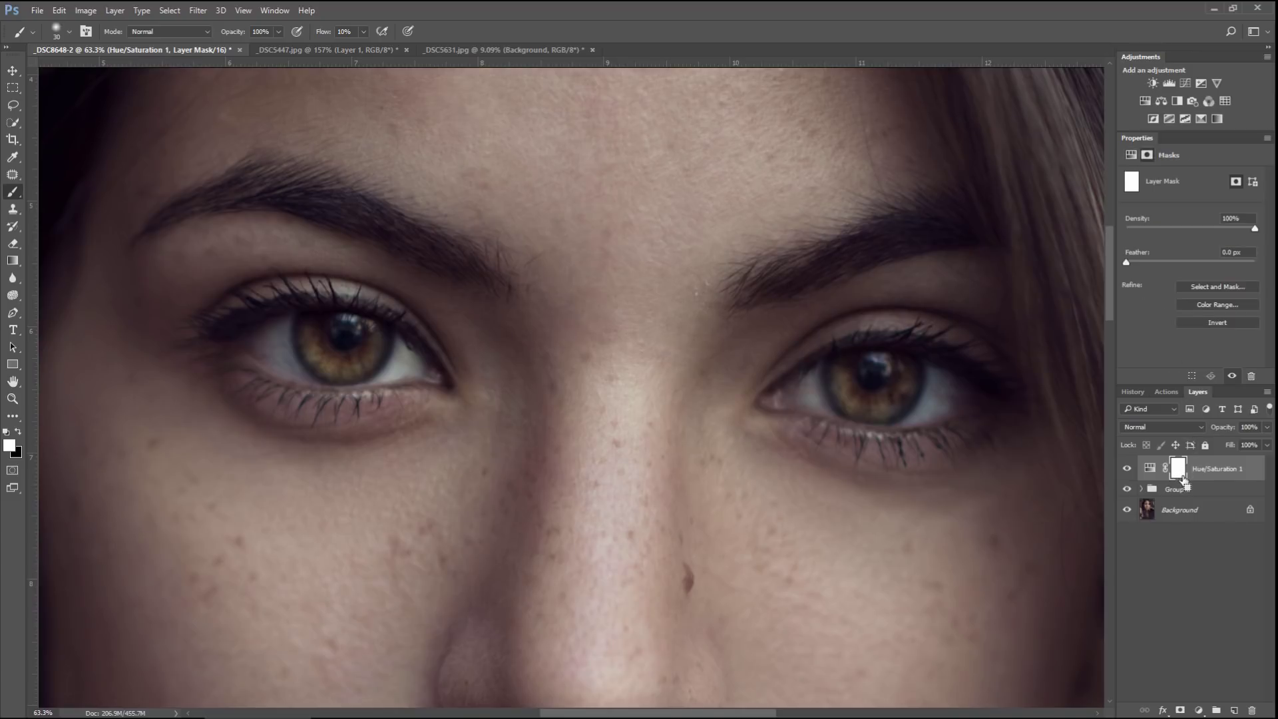
{"action": "key", "text": "ctrl+i"}
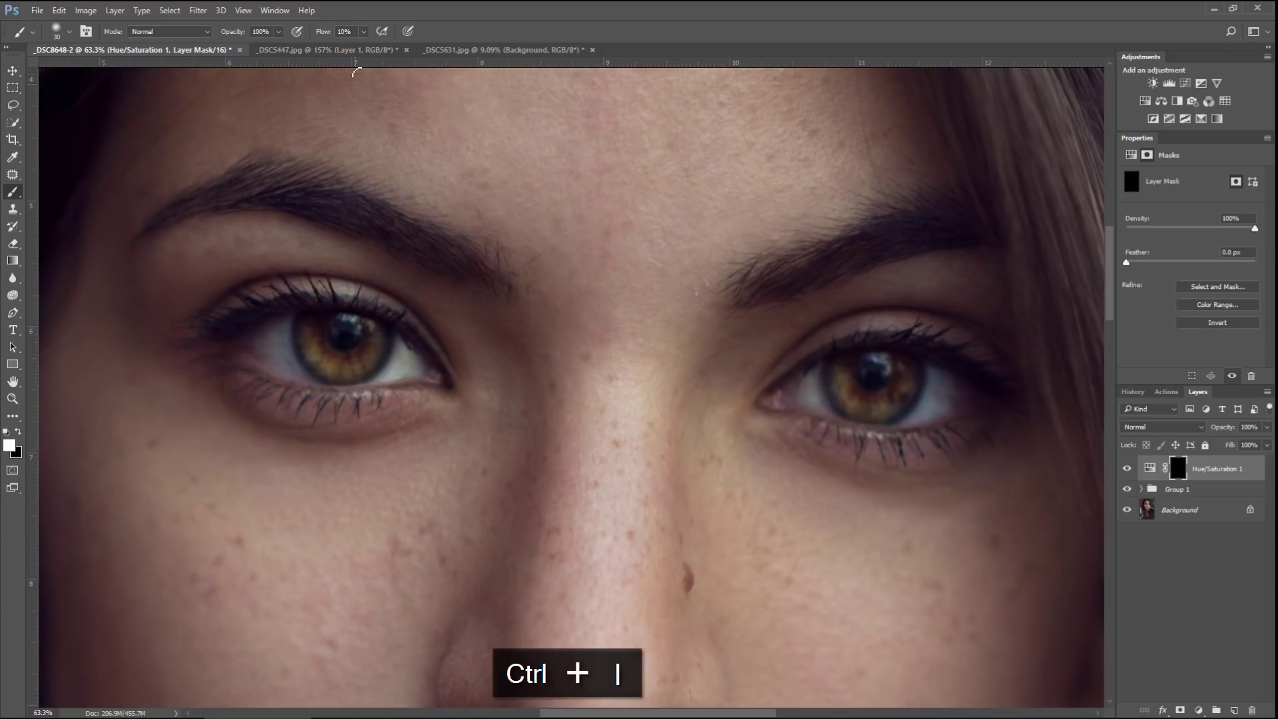
Step: Set the brush to about 31% flow and size 100, then compare the desaturation on and off
{"action": "left_click", "coordinate": [363, 31]}
{"action": "left_click_drag", "start_coordinate": [361, 48], "coordinate": [377, 50]}
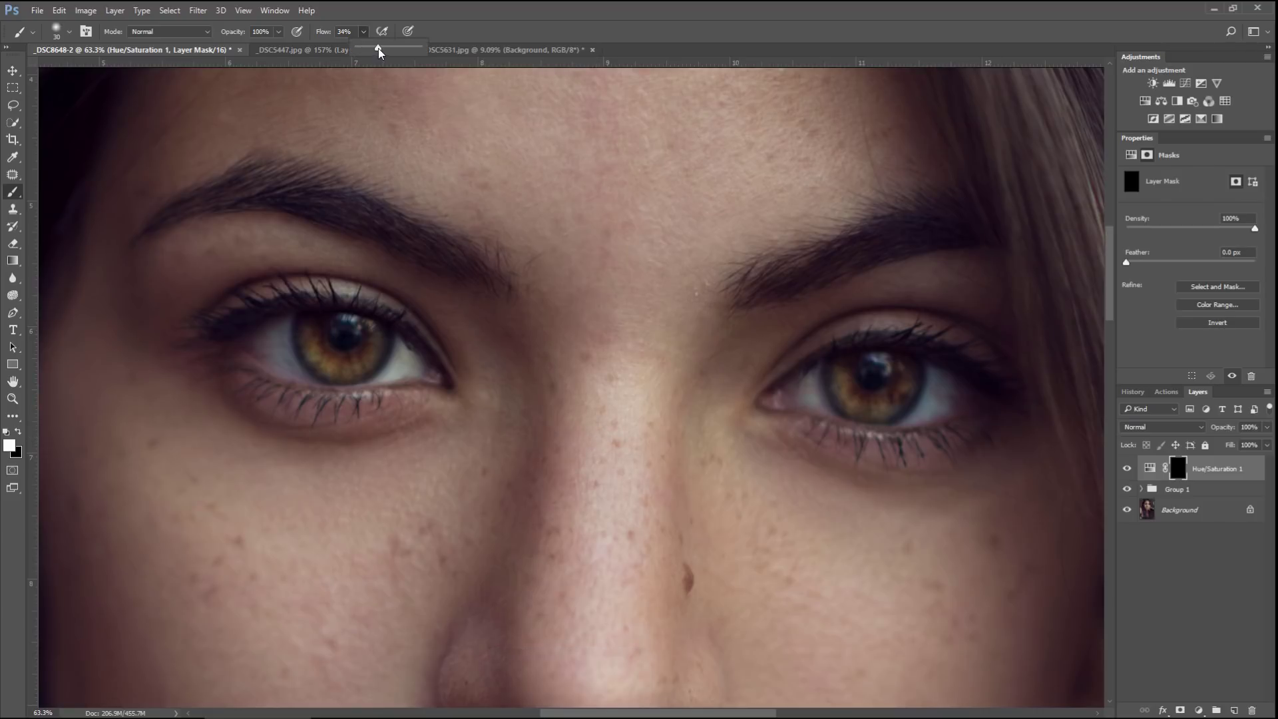
{"action": "left_click", "coordinate": [468, 30]}
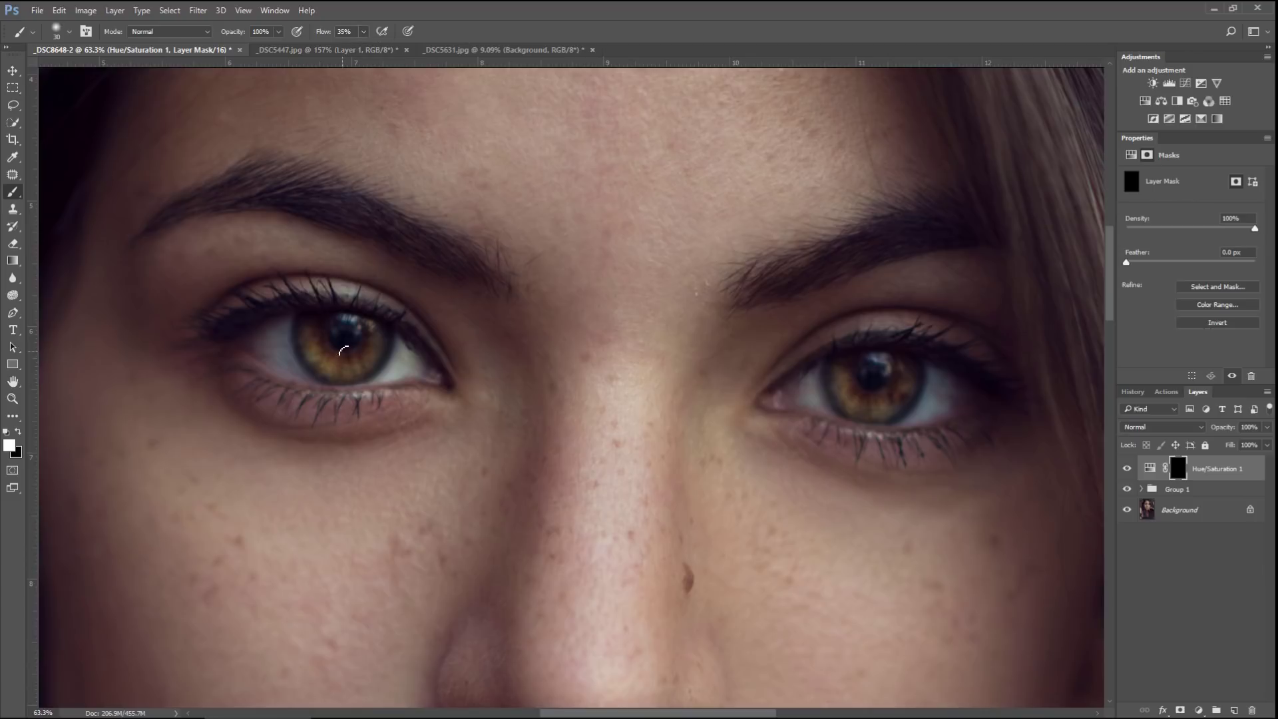
{"action": "key", "text": "bracketright"}
{"action": "key", "text": "bracketright"}
{"action": "key", "text": "bracketright"}
{"action": "key", "text": "bracketright"}
{"action": "key", "text": "bracketright"}
{"action": "key", "text": "bracketright"}
{"action": "mouse_move", "coordinate": [464, 420]}
{"action": "left_mouse_down"}
{"action": "mouse_move", "coordinate": [409, 418]}
{"action": "mouse_move", "coordinate": [585, 401]}
{"action": "left_mouse_up"}
{"action": "left_click", "coordinate": [1127, 469]}
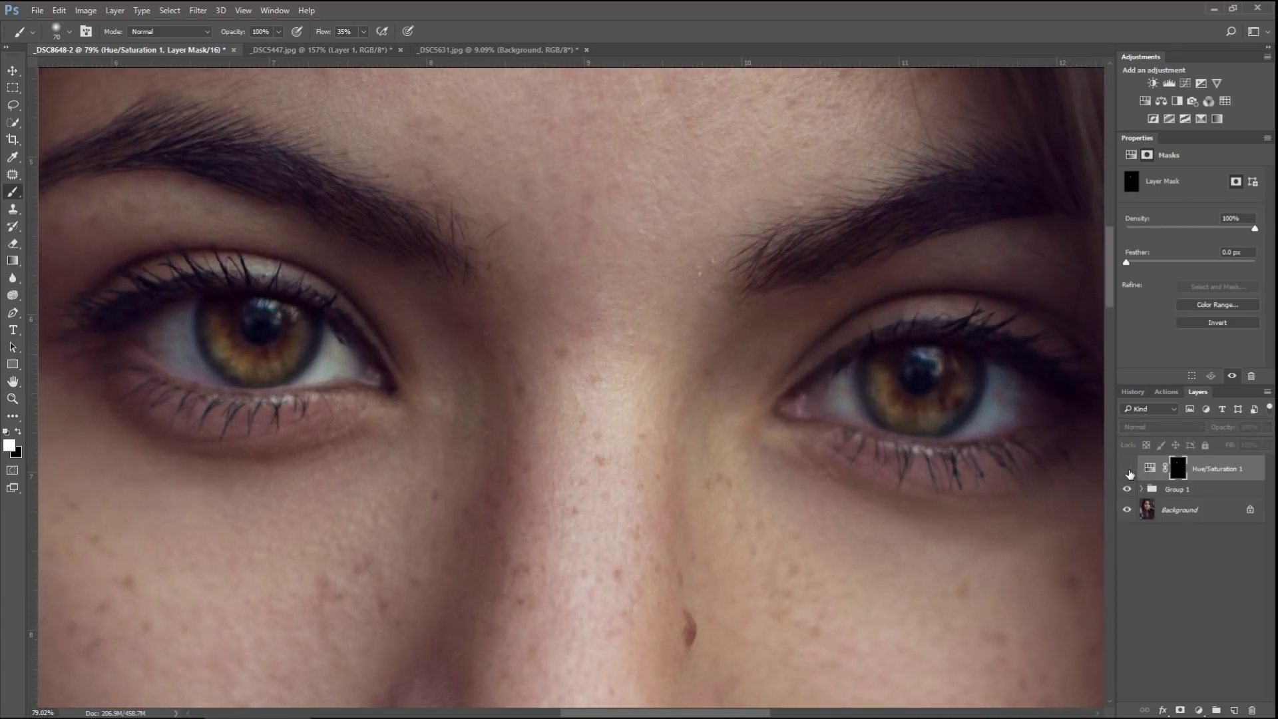
{"action": "left_click", "coordinate": [1127, 470]}
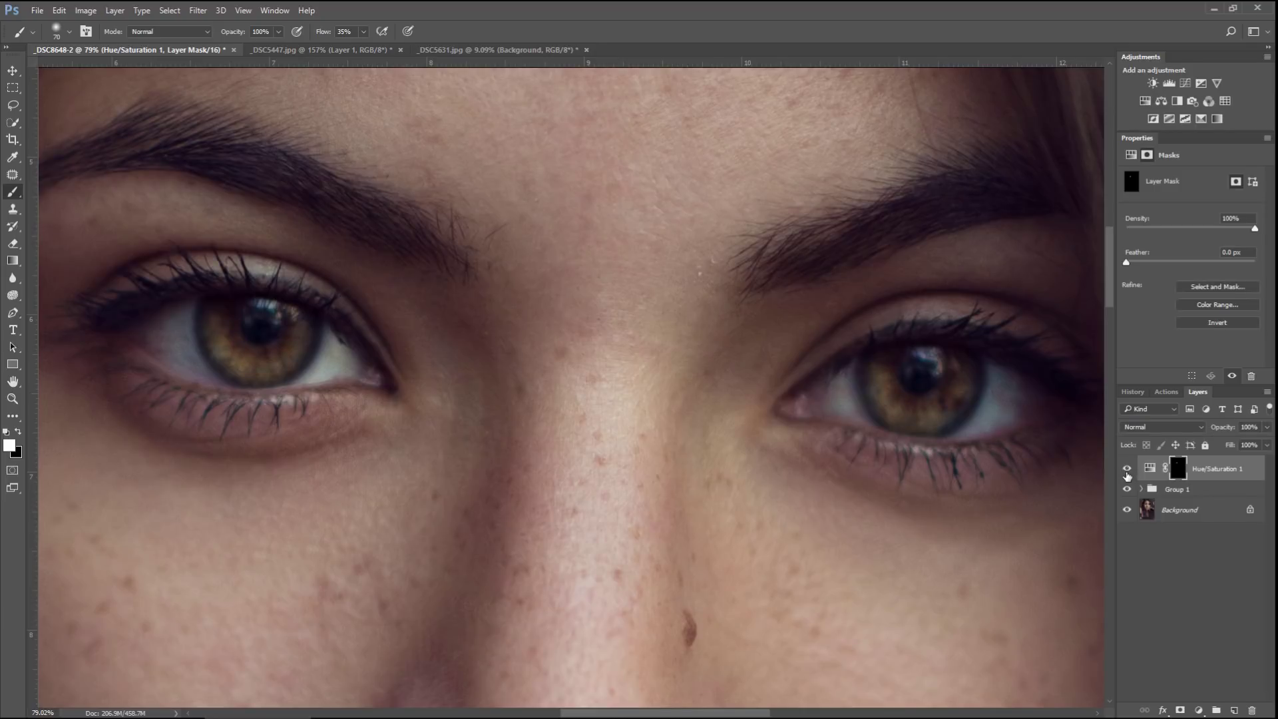
{"action": "left_click", "coordinate": [1127, 470]}
{"action": "left_click", "coordinate": [1125, 471]}
{"action": "left_click_drag", "start_coordinate": [570, 432], "coordinate": [492, 433]}
{"action": "left_click_drag", "start_coordinate": [541, 513], "coordinate": [565, 424]}
{"action": "mouse_move", "coordinate": [576, 426]}
{"action": "left_mouse_down"}
{"action": "mouse_move", "coordinate": [558, 430]}
{"action": "mouse_move", "coordinate": [579, 437]}
{"action": "left_mouse_up"}
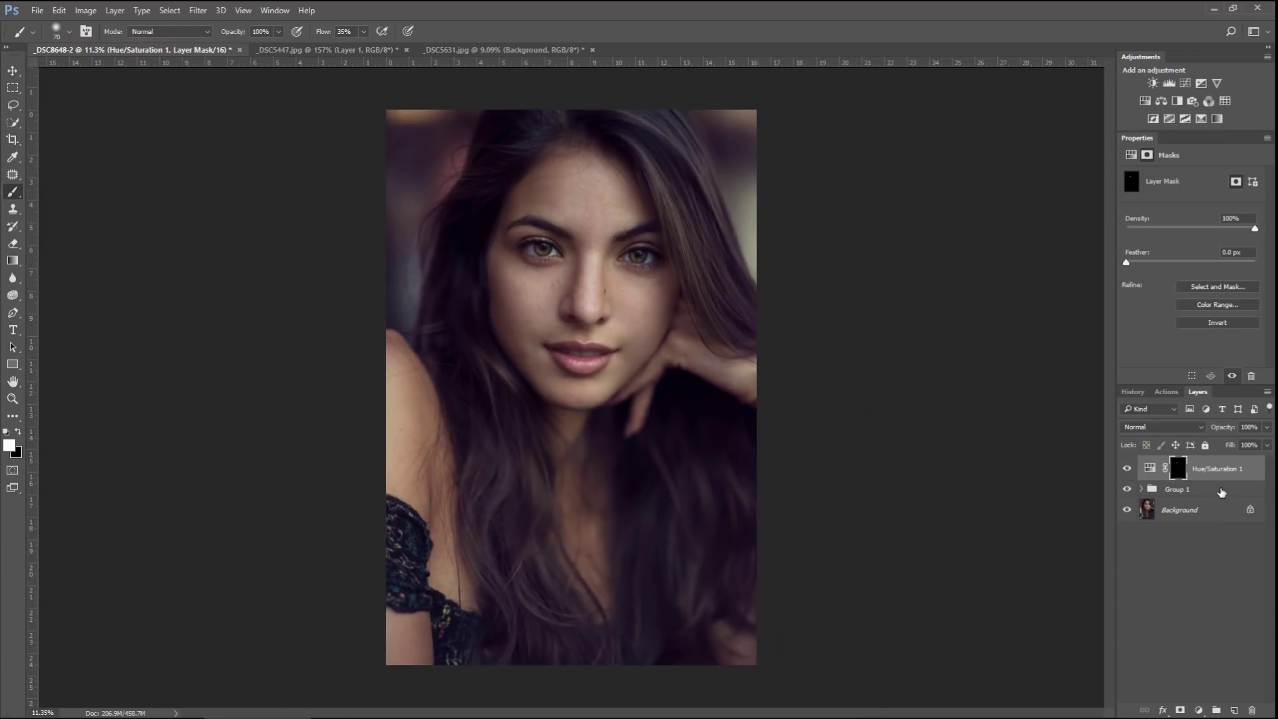
Step: Group Group 1 and Hue/Saturation 1 into Group 2 and compare it on and off
{"action": "left_click", "coordinate": [1222, 492], "text": "shift"}
{"action": "key", "text": "ctrl+g"}
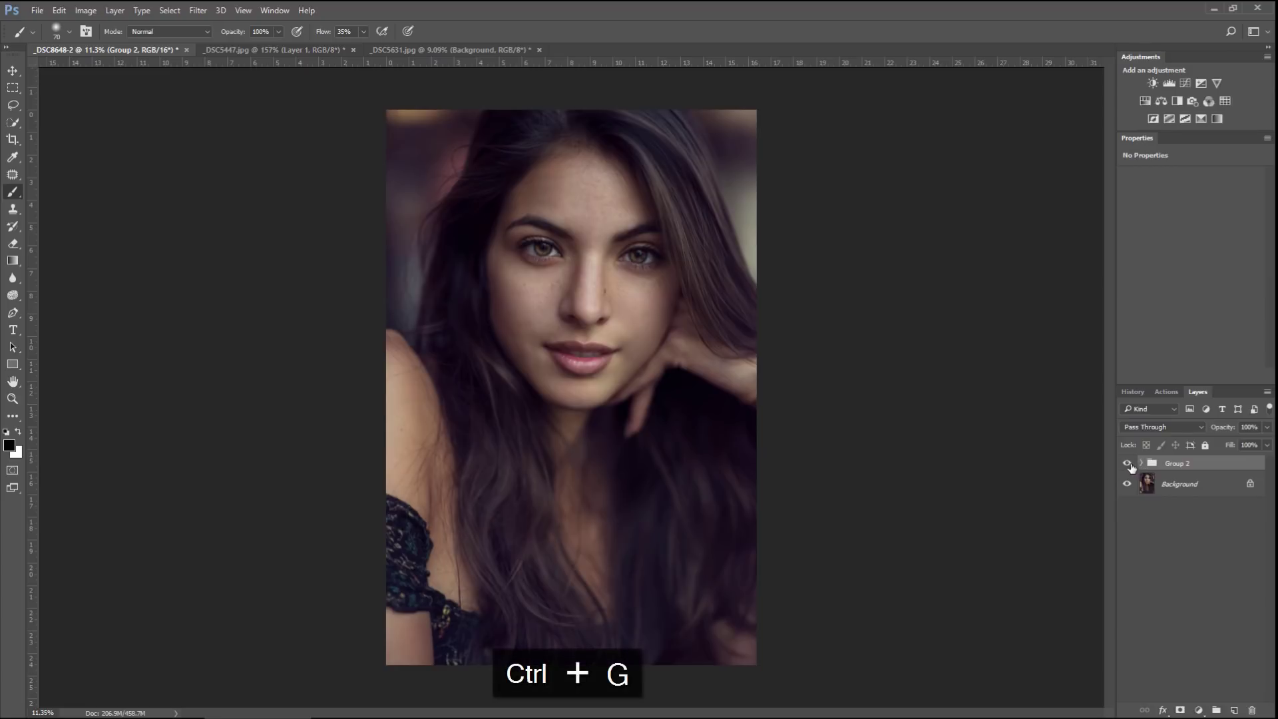
{"action": "left_click", "coordinate": [1128, 464]}
{"action": "left_click", "coordinate": [1129, 467]}
{"action": "scroll", "coordinate": [579, 240], "scroll_direction": "up", "scroll_amount": 5}
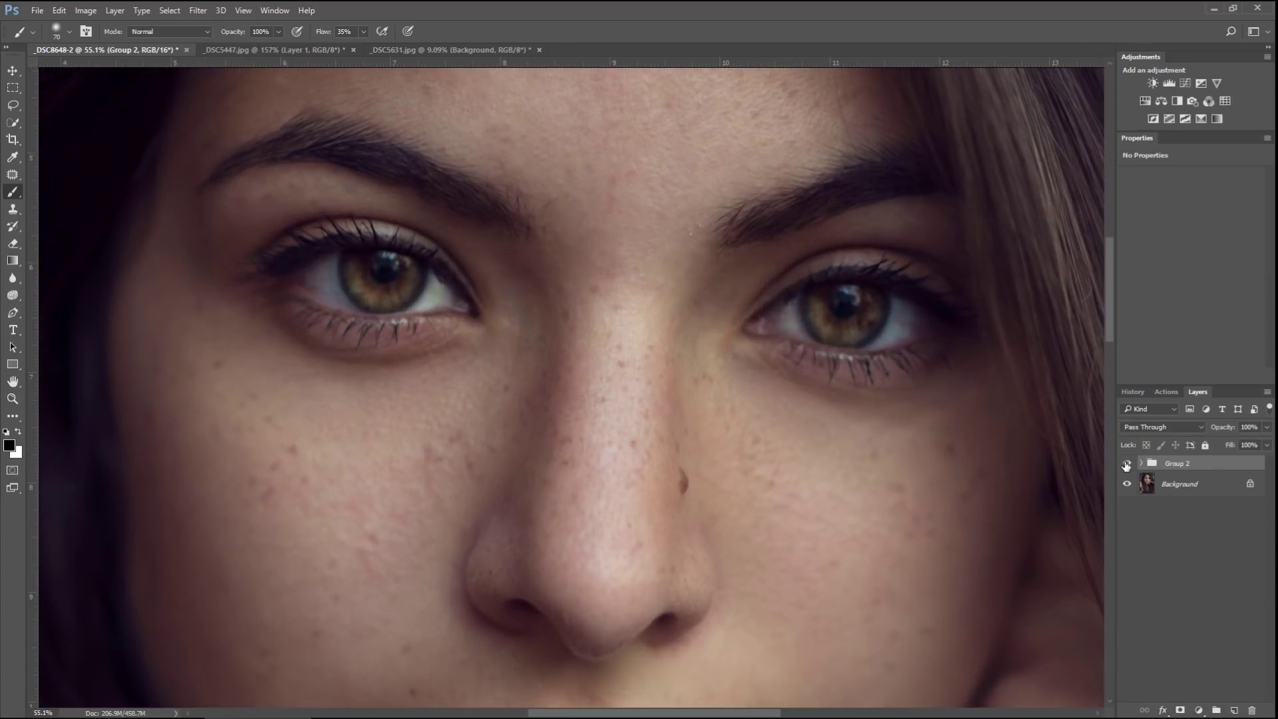
{"action": "left_click", "coordinate": [1127, 465]}
{"action": "left_click", "coordinate": [1127, 466]}
Step: On the blonde portrait, compare Layer 1 copy on and off, zoom to the eyes, and select it
{"action": "left_click", "coordinate": [394, 51]}
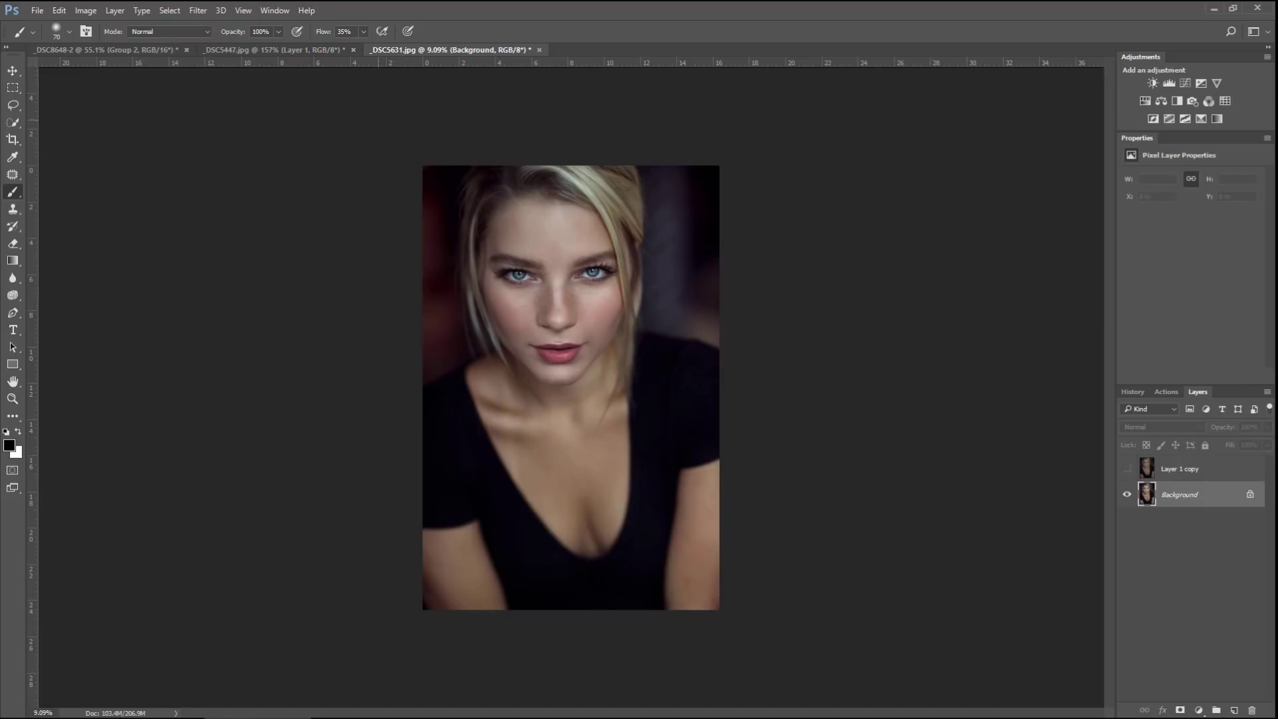
{"action": "left_click_drag", "start_coordinate": [587, 273], "coordinate": [660, 268]}
{"action": "mouse_move", "coordinate": [619, 283]}
{"action": "left_mouse_down"}
{"action": "mouse_move", "coordinate": [593, 294]}
{"action": "mouse_move", "coordinate": [614, 332]}
{"action": "mouse_move", "coordinate": [630, 333]}
{"action": "left_mouse_up"}
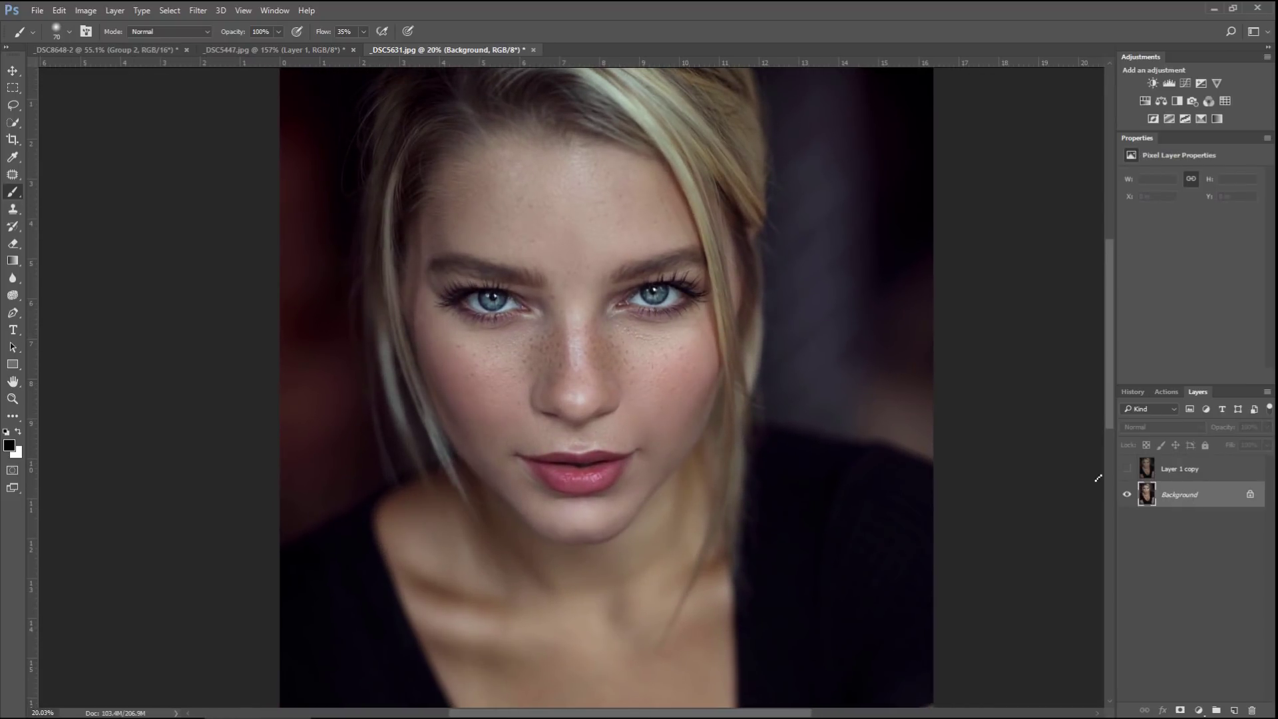
{"action": "left_click", "coordinate": [1127, 469]}
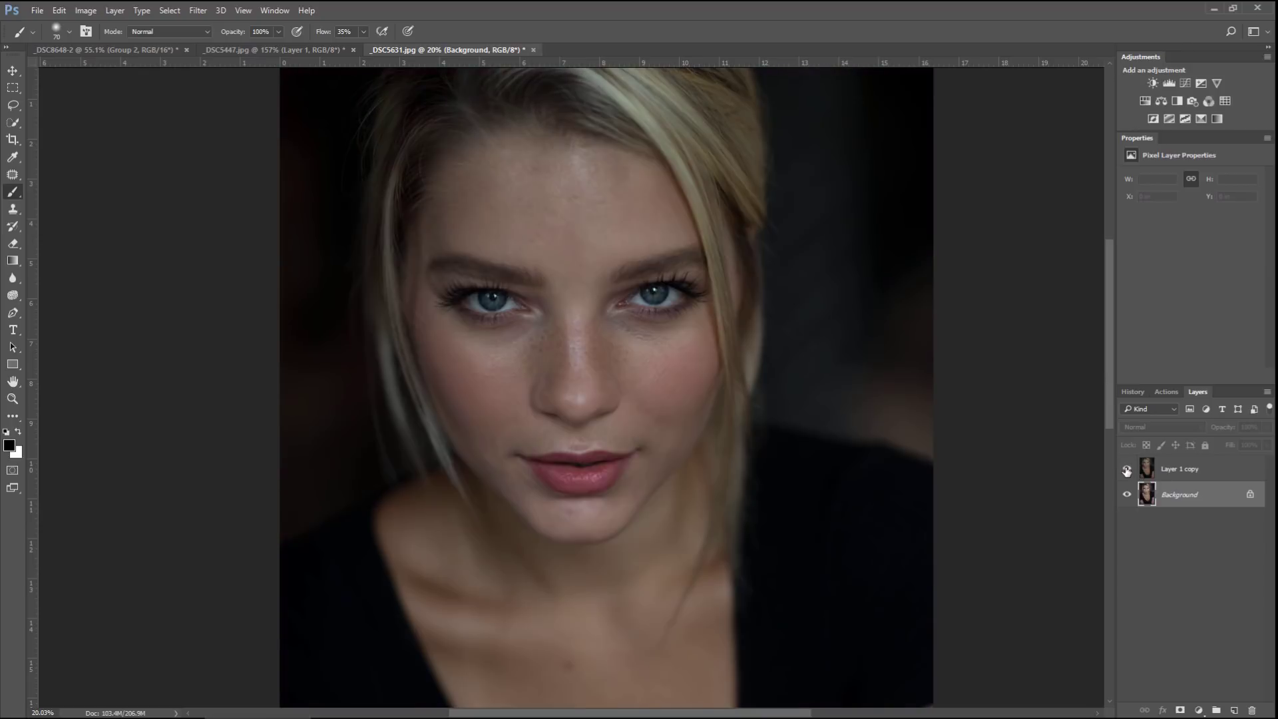
{"action": "left_click_drag", "start_coordinate": [737, 414], "coordinate": [753, 429]}
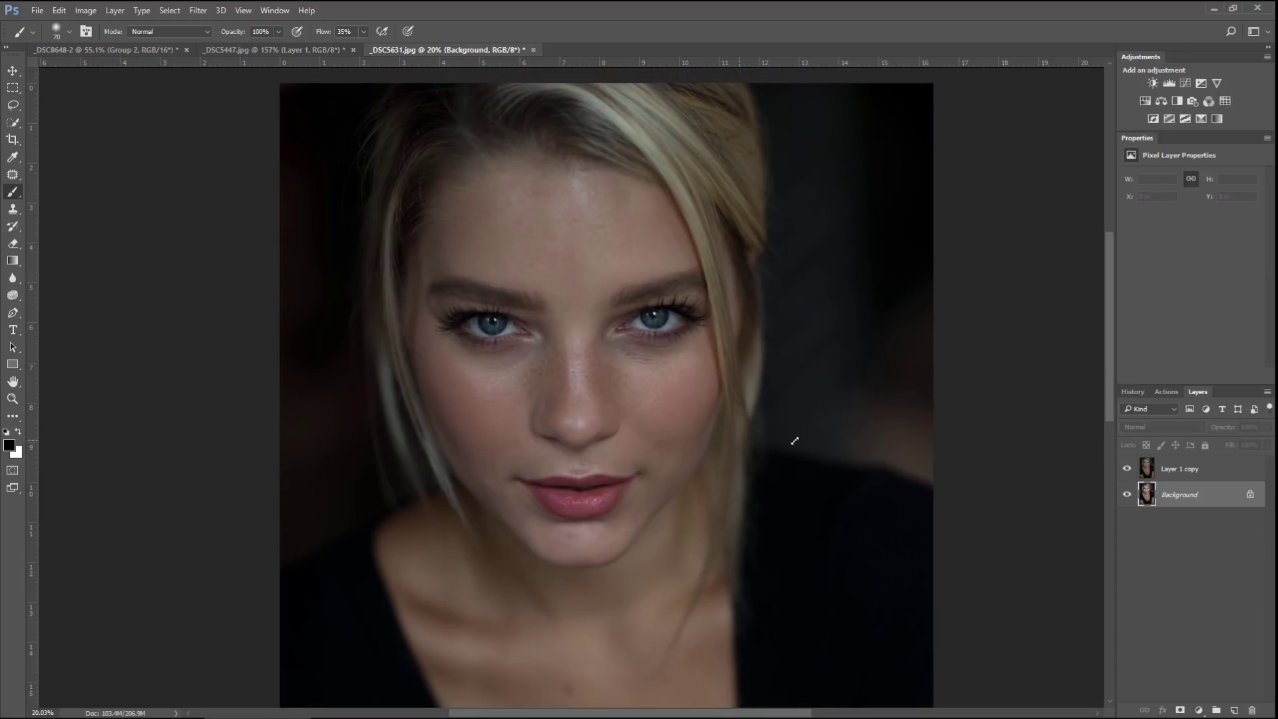
{"action": "left_click", "coordinate": [1127, 469]}
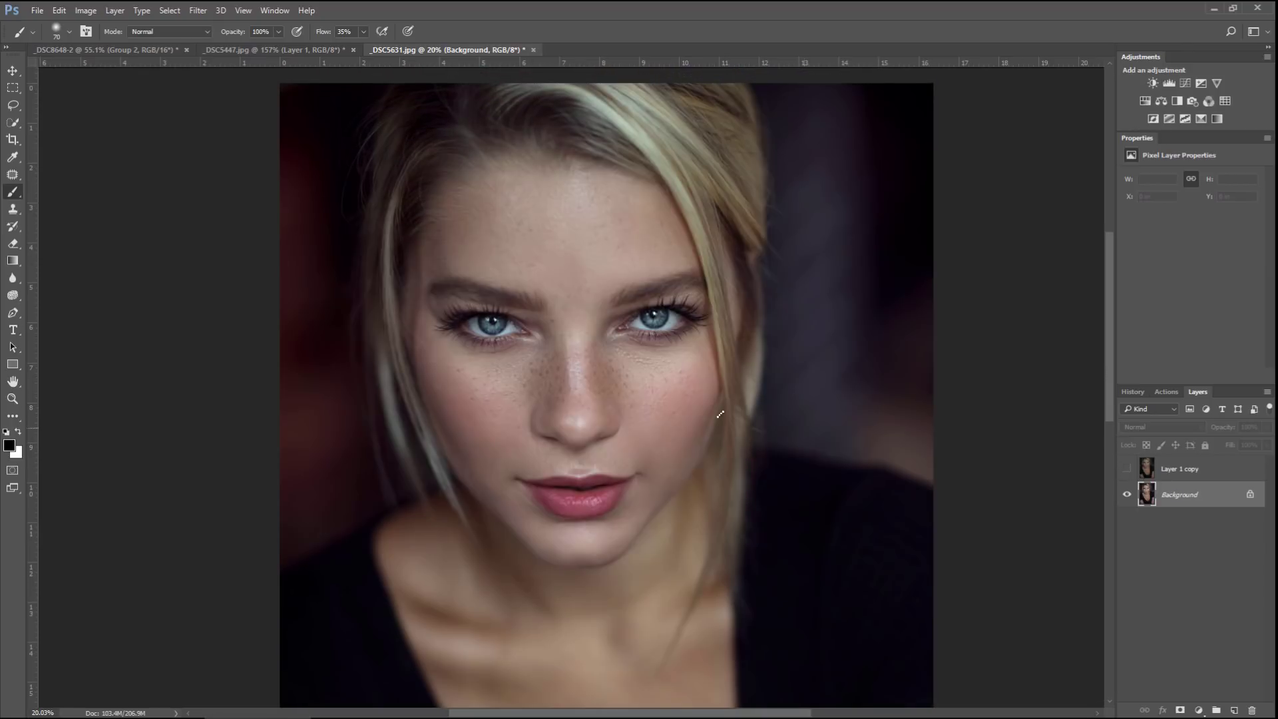
{"action": "left_click_drag", "start_coordinate": [580, 333], "coordinate": [628, 433]}
{"action": "left_click", "coordinate": [1127, 469]}
{"action": "left_click", "coordinate": [1237, 471]}
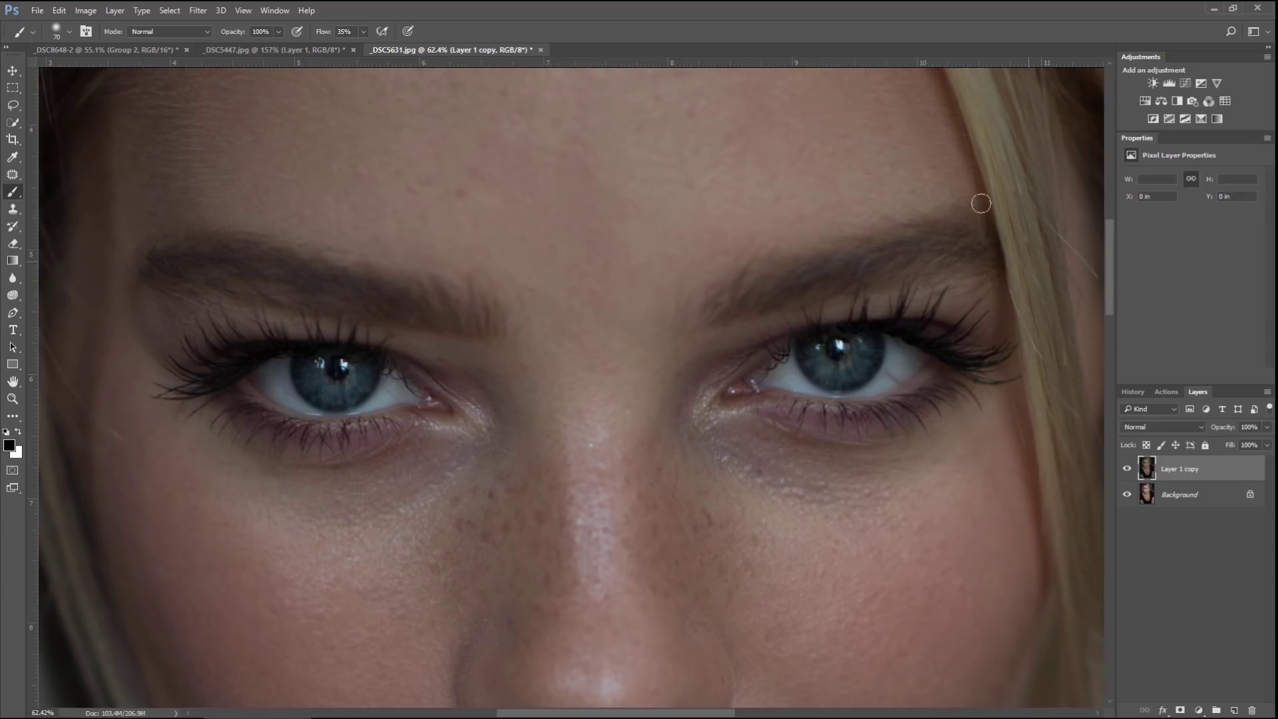
{"action": "mouse_move", "coordinate": [542, 456]}
{"action": "left_mouse_down"}
{"action": "mouse_move", "coordinate": [583, 421]}
{"action": "mouse_move", "coordinate": [548, 467]}
{"action": "left_mouse_up"}
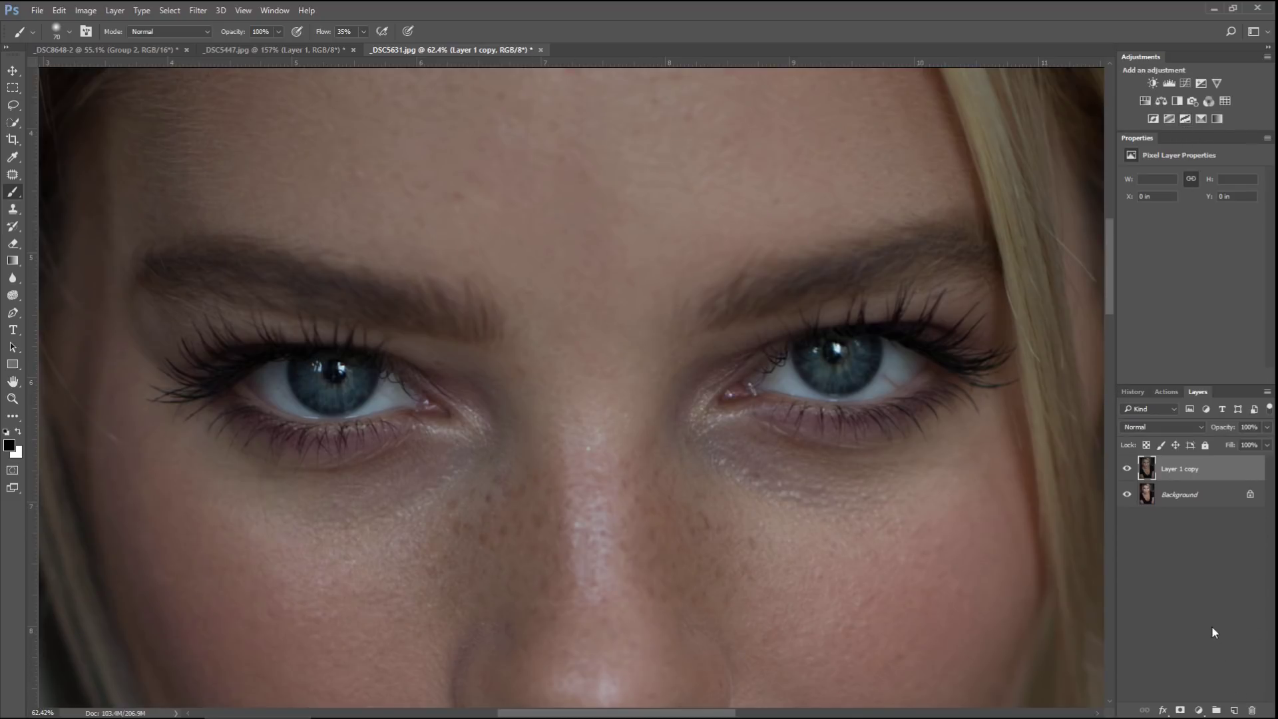
Step: Duplicate the retouched layer and apply the High Pass filter to the copy
{"action": "key", "text": "ctrl+j"}
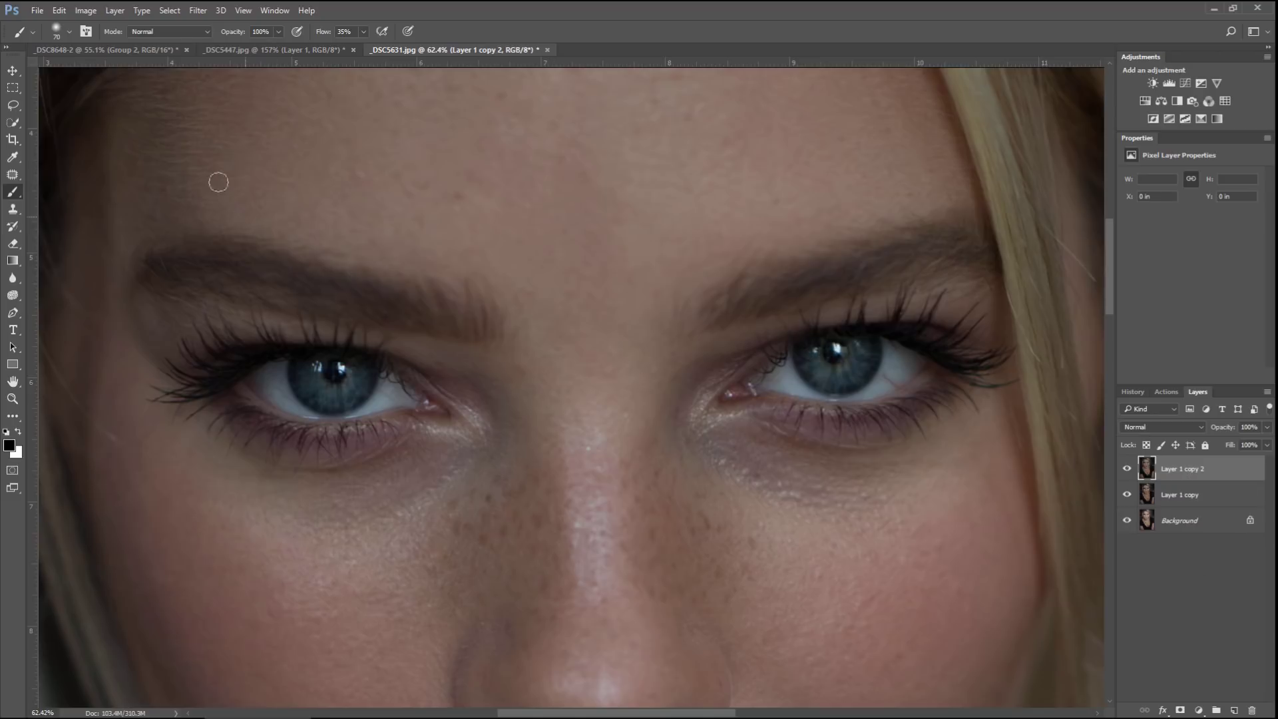
{"action": "left_click", "coordinate": [198, 11]}
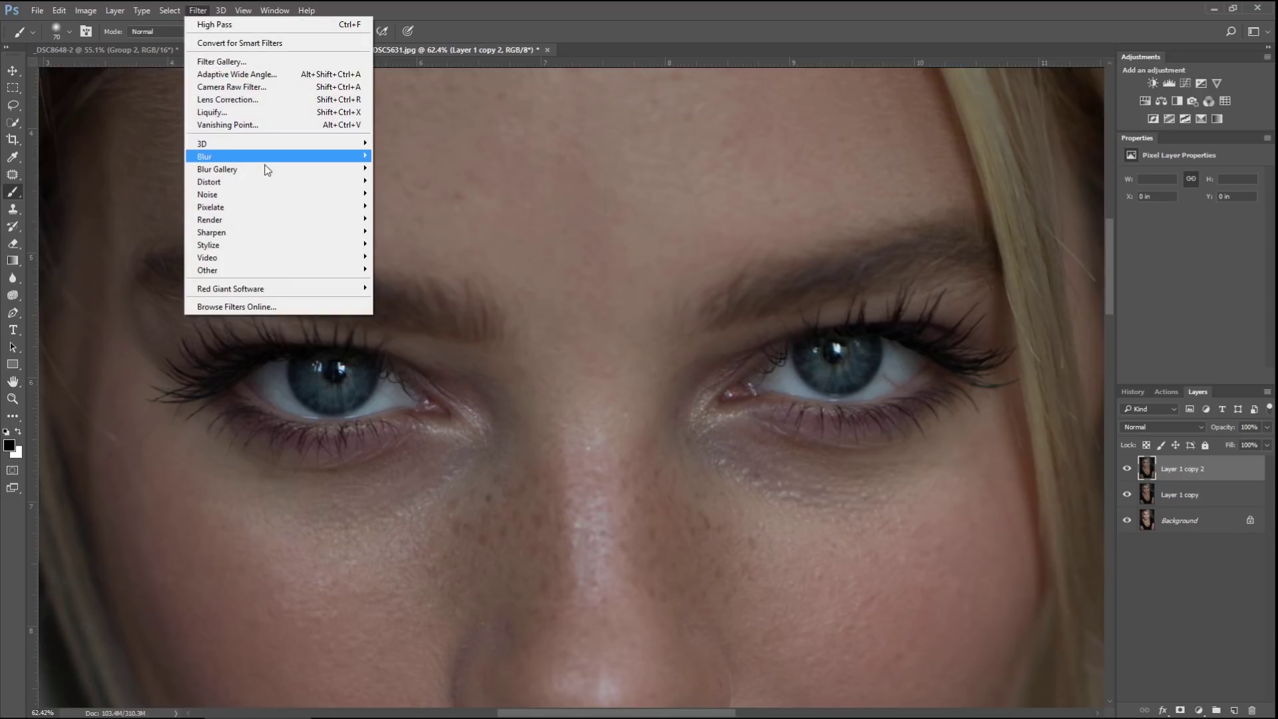
{"action": "mouse_move", "coordinate": [220, 270]}
{"action": "left_click", "coordinate": [153, 282]}
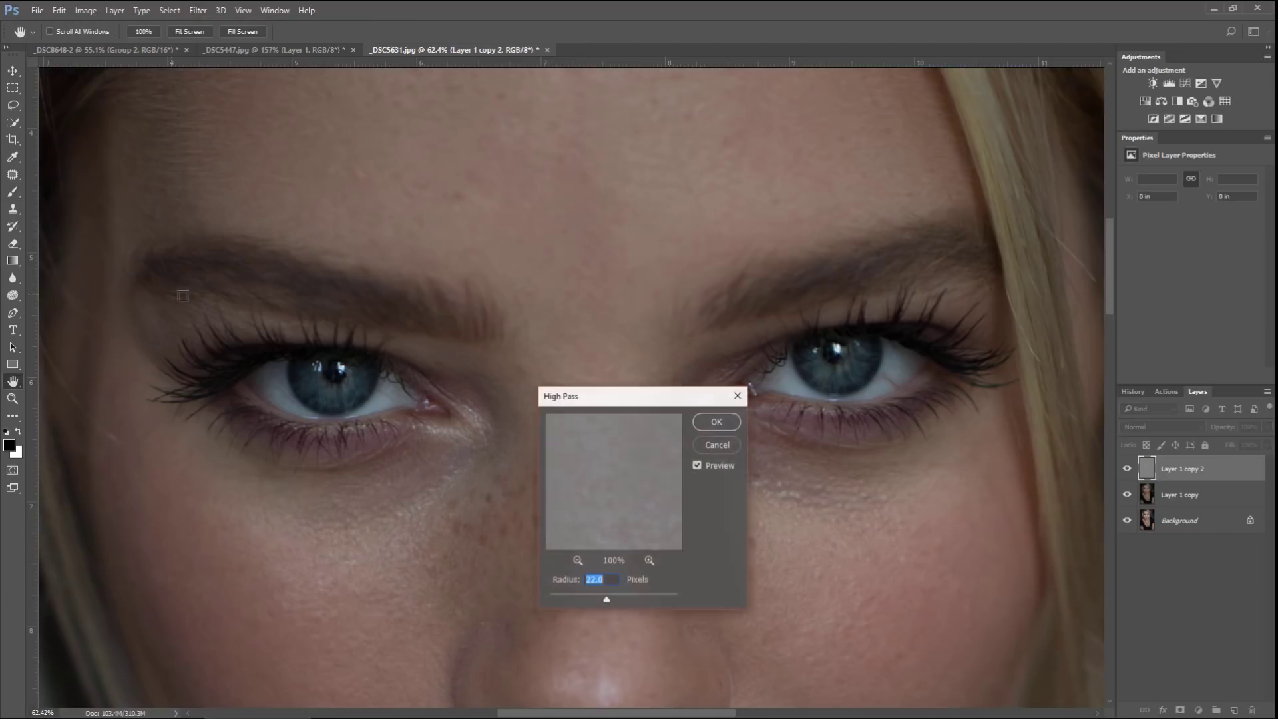
{"action": "left_click", "coordinate": [714, 421]}
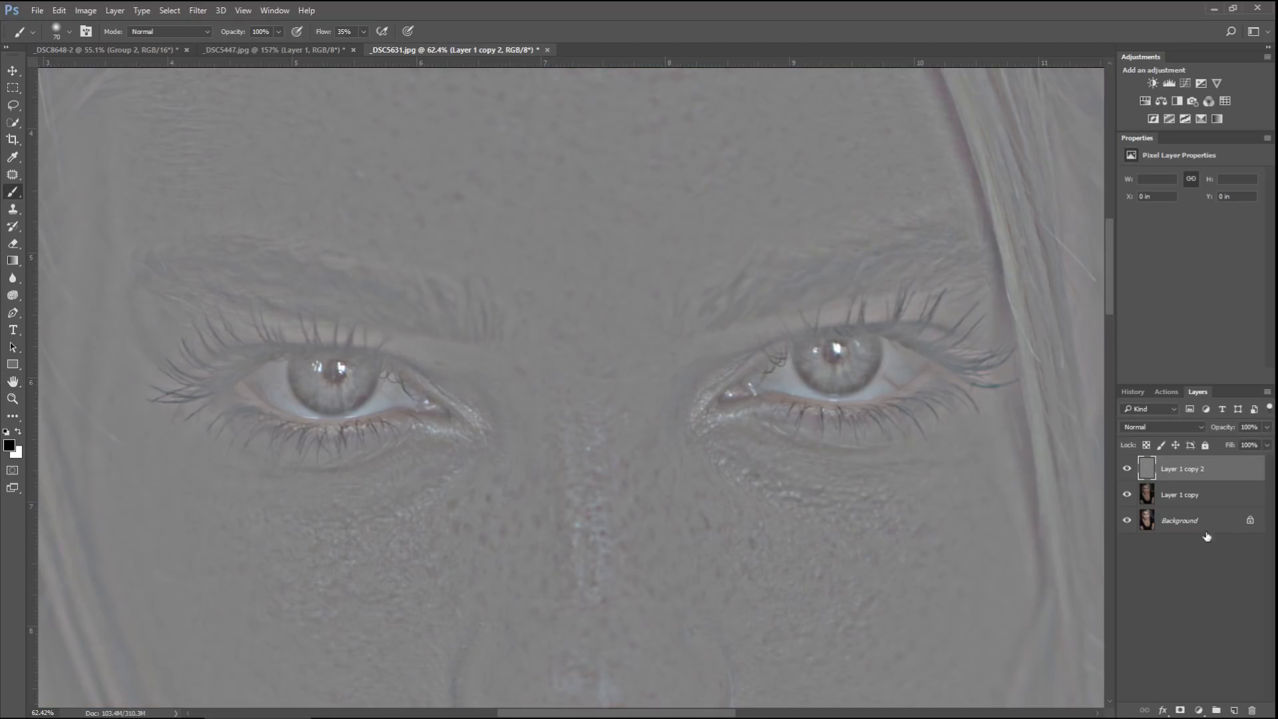
Step: Give the high-pass layer a black mask, Overlay blending, and paint the sharpening over the eye
{"action": "left_click", "coordinate": [1181, 710], "text": "alt"}
{"action": "left_click", "coordinate": [1162, 426]}
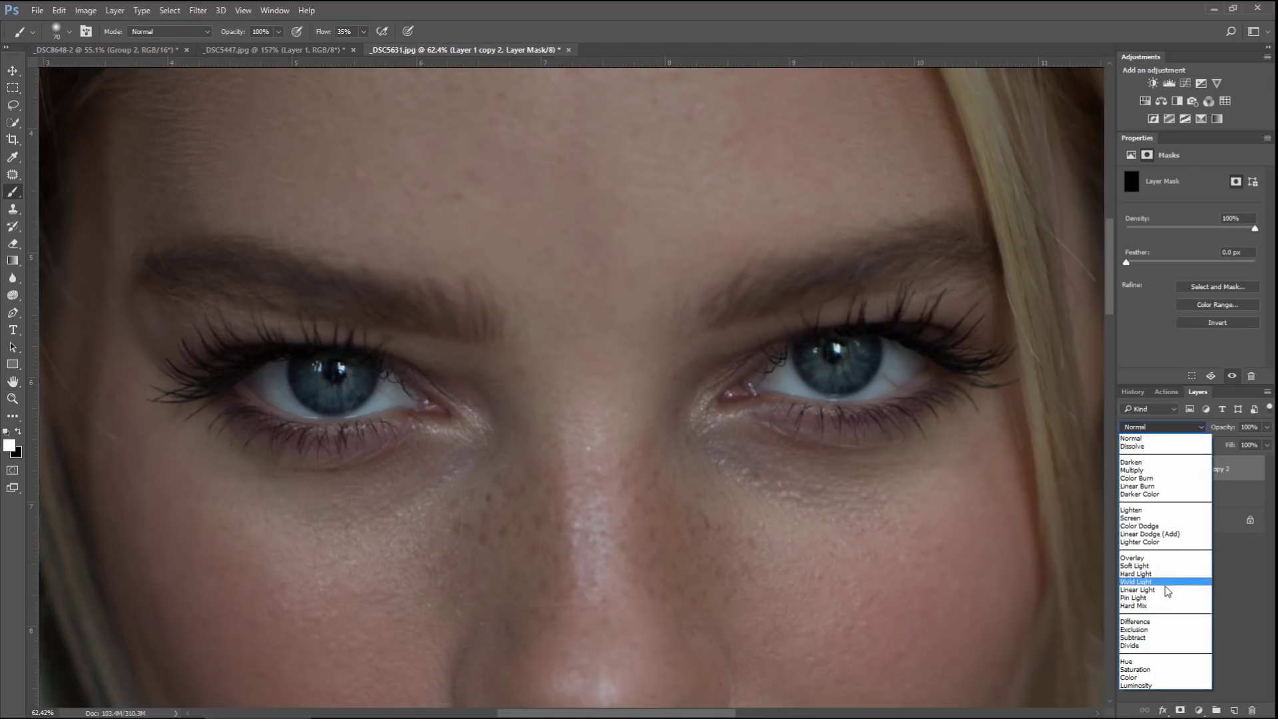
{"action": "left_click", "coordinate": [1154, 563]}
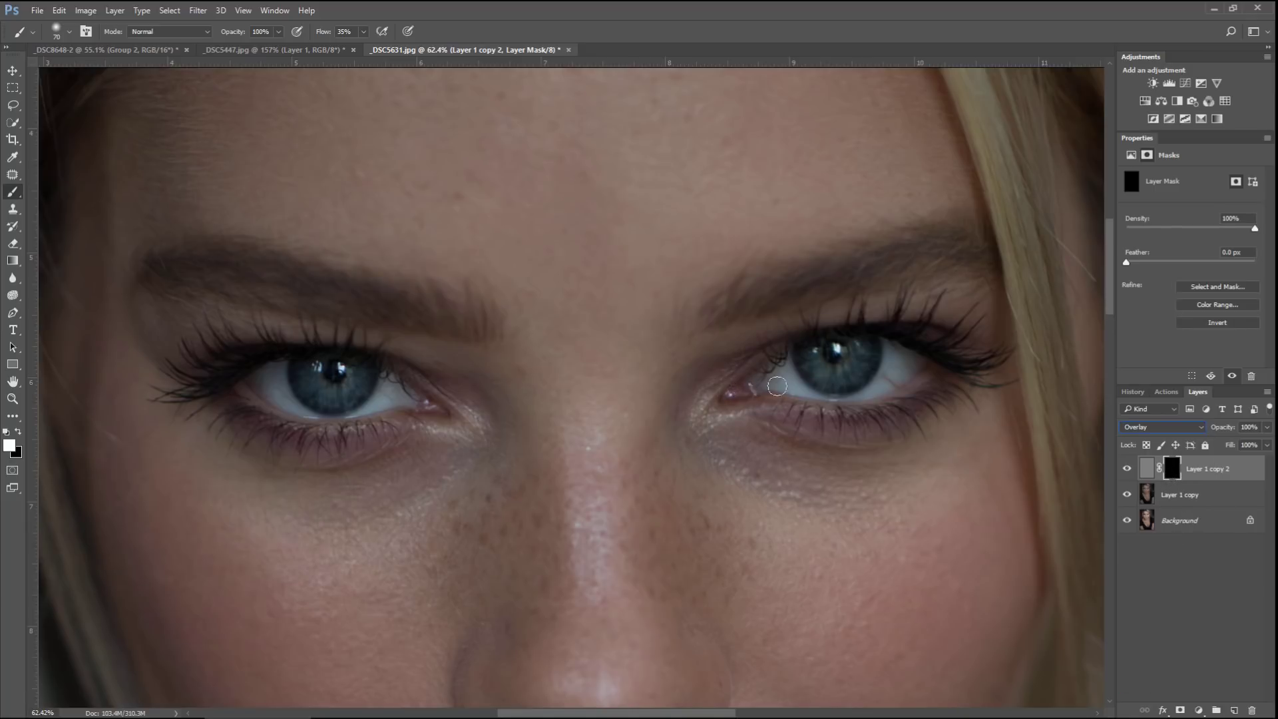
{"action": "left_click_drag", "start_coordinate": [350, 394], "coordinate": [390, 381]}
{"action": "mouse_move", "coordinate": [392, 380]}
{"action": "left_mouse_down"}
{"action": "mouse_move", "coordinate": [408, 410]}
{"action": "mouse_move", "coordinate": [384, 391]}
{"action": "left_mouse_up"}
{"action": "key", "text": "bracketright"}
{"action": "key", "text": "bracketright"}
{"action": "key", "text": "bracketright"}
{"action": "key", "text": "bracketright"}
{"action": "key", "text": "bracketright"}
{"action": "key", "text": "bracketright"}
{"action": "key", "text": "bracketright"}
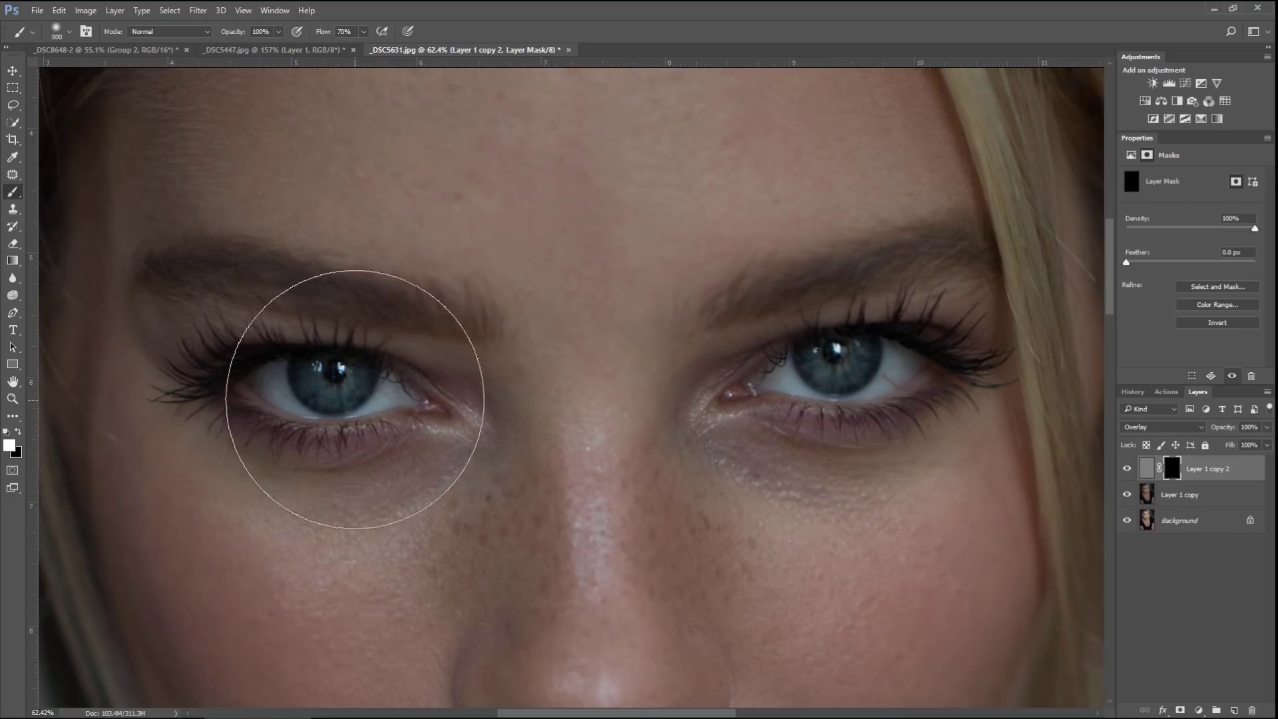
{"action": "key", "text": "bracketleft"}
{"action": "key", "text": "bracketleft"}
{"action": "key", "text": "bracketleft"}
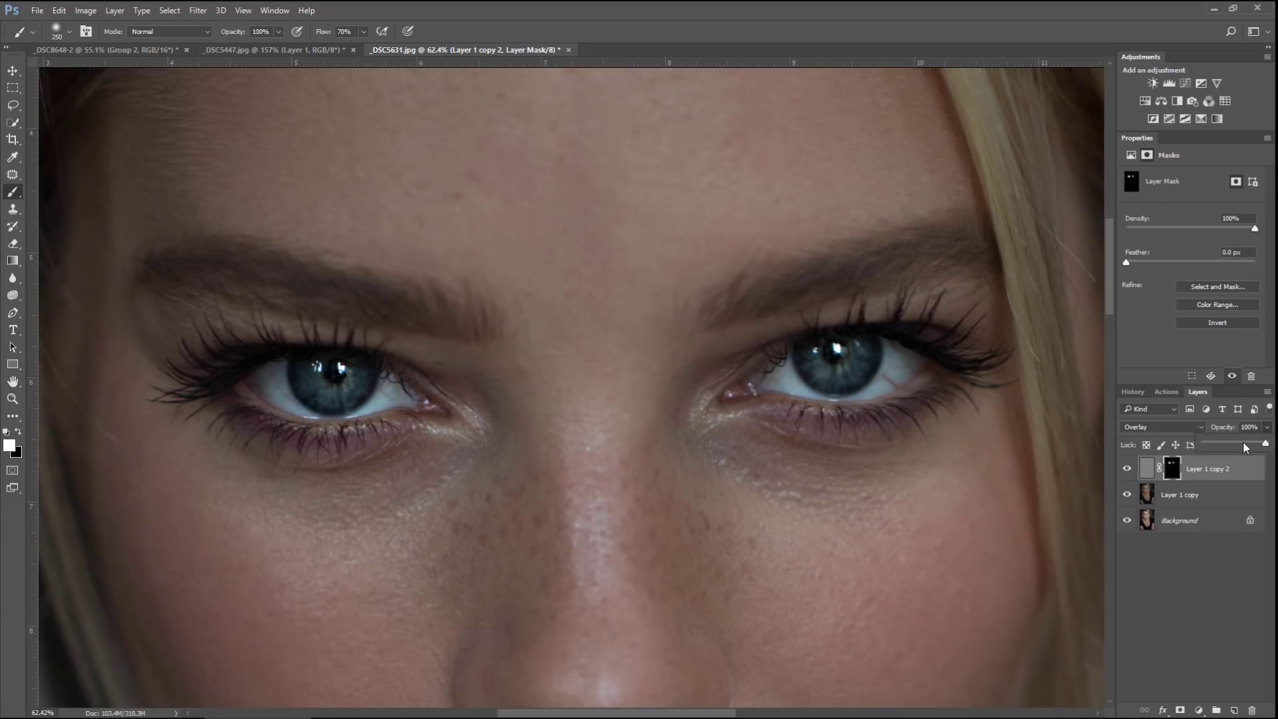
Step: Make Layer 1 copy active again and switch to the healing tools
{"action": "left_click", "coordinate": [1208, 493]}
{"action": "key", "text": "j"}
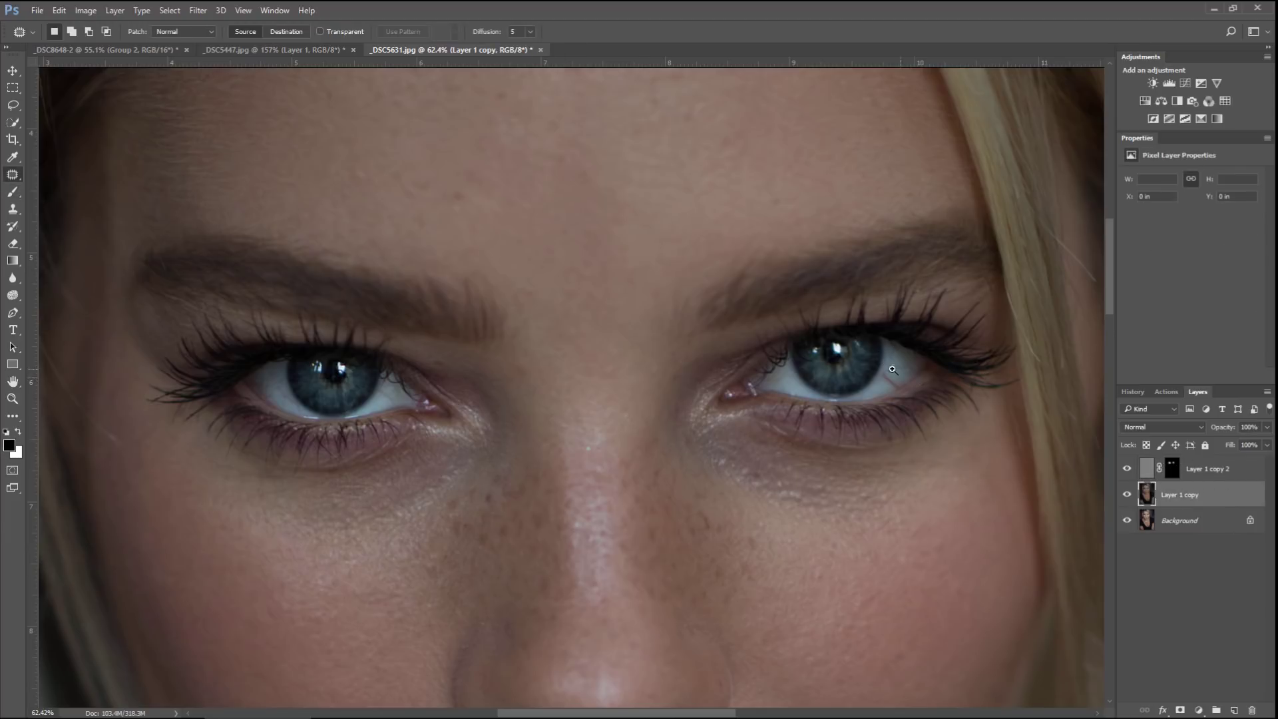
{"action": "scroll", "coordinate": [892, 373], "scroll_direction": "up", "scroll_amount": 5}
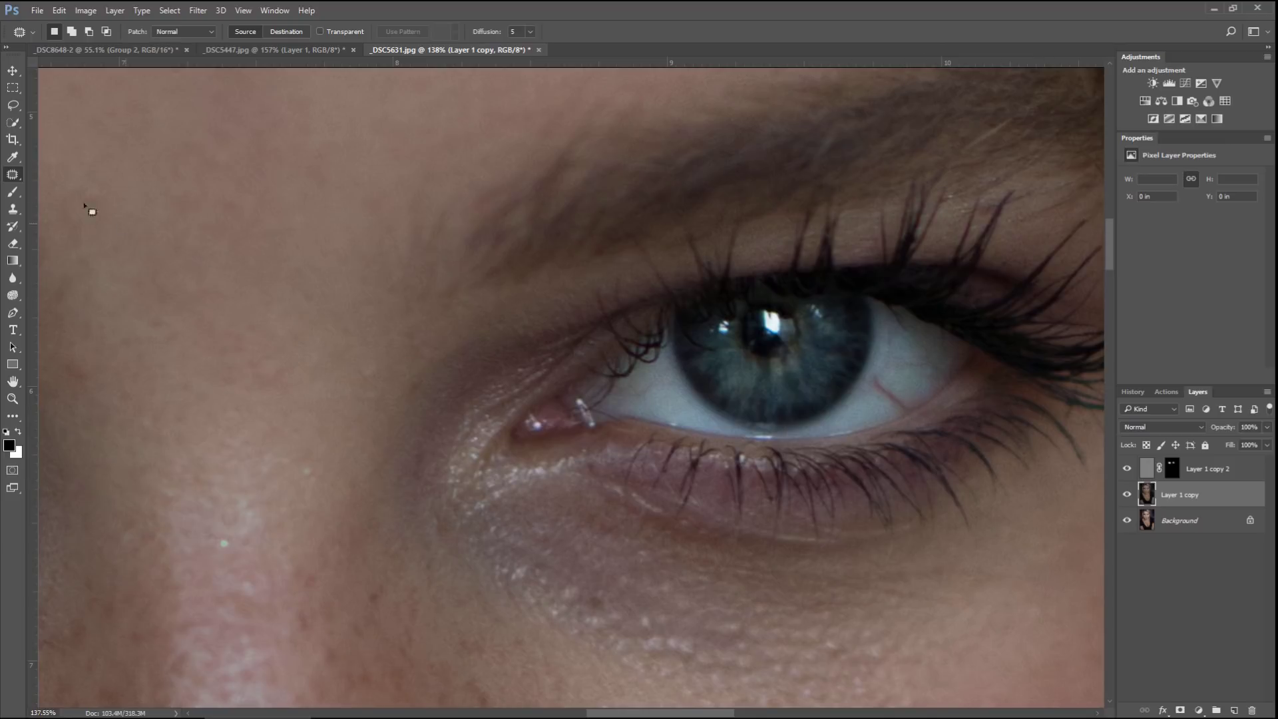
Step: Switch to the Patch Tool and patch out the first red vein on the eye white
{"action": "right_click", "coordinate": [12, 175]}
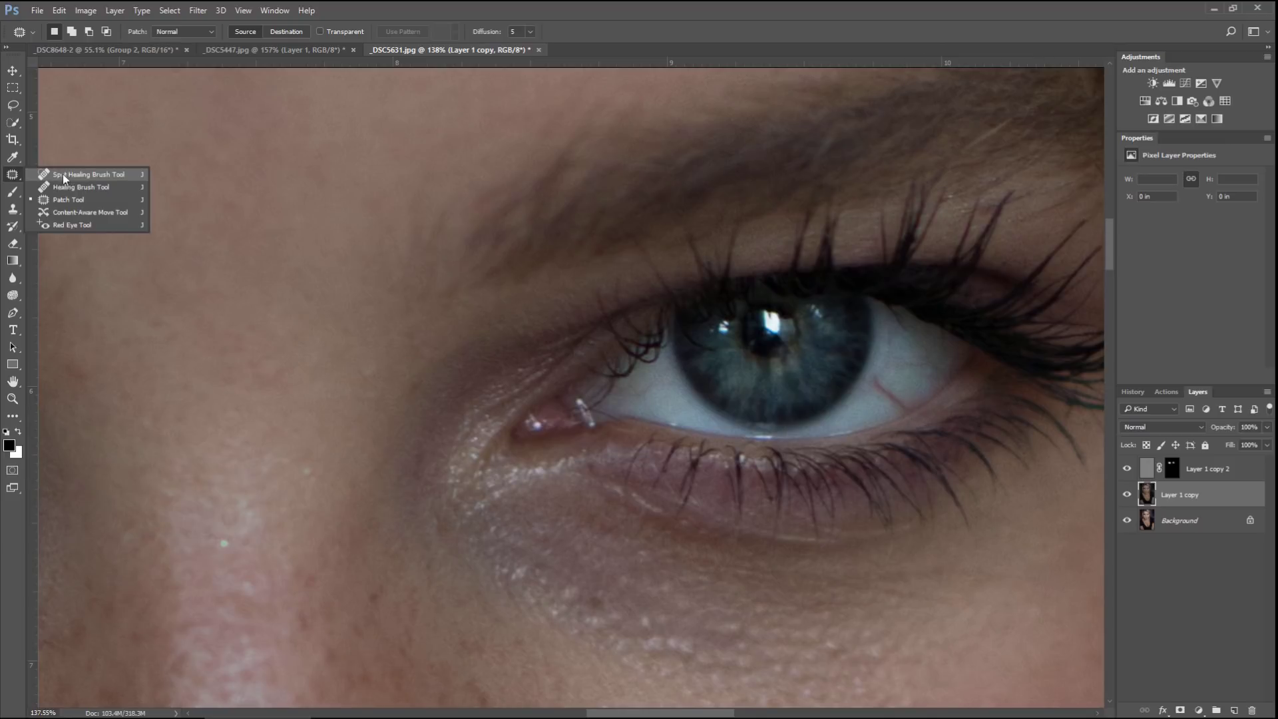
{"action": "left_click", "coordinate": [91, 199]}
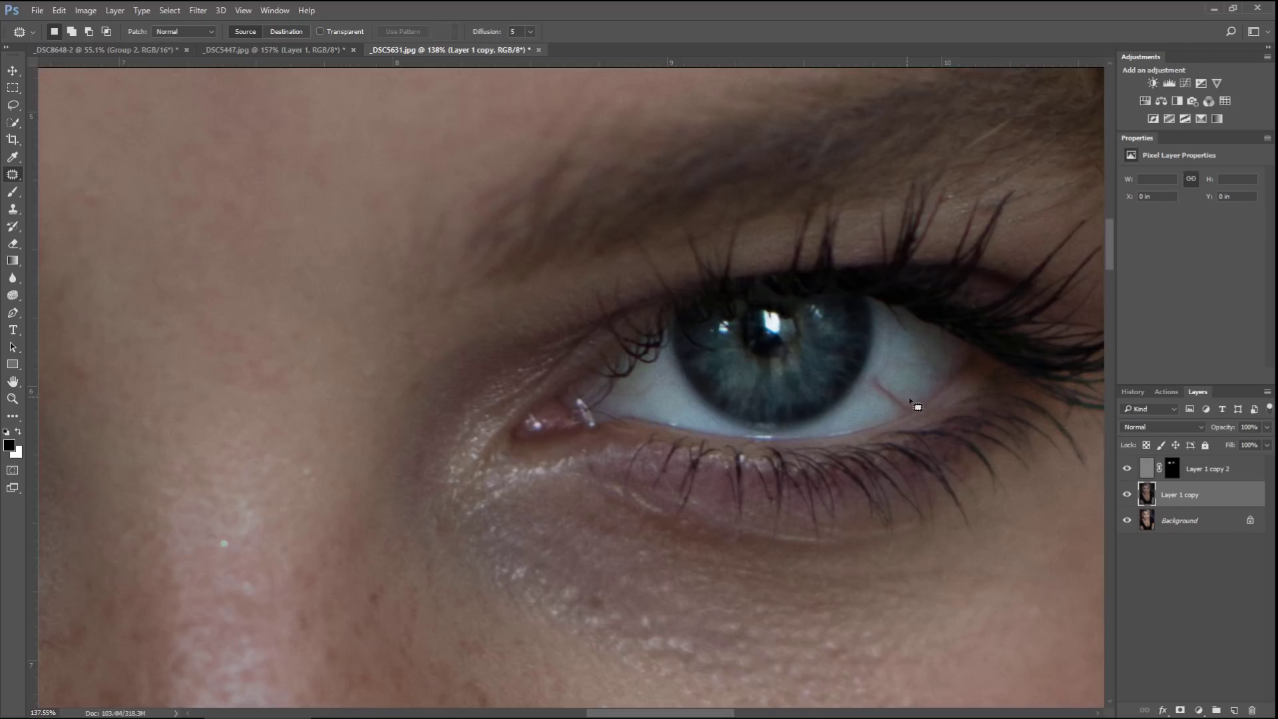
{"action": "mouse_move", "coordinate": [907, 398]}
{"action": "left_mouse_down"}
{"action": "mouse_move", "coordinate": [895, 414]}
{"action": "mouse_move", "coordinate": [878, 376]}
{"action": "mouse_move", "coordinate": [905, 399]}
{"action": "mouse_move", "coordinate": [918, 391]}
{"action": "left_mouse_up"}
{"action": "key", "text": "ctrl+d"}
{"action": "scroll", "coordinate": [938, 396], "scroll_direction": "down", "scroll_amount": 3}
{"action": "scroll", "coordinate": [422, 450], "scroll_direction": "up", "scroll_amount": 5}
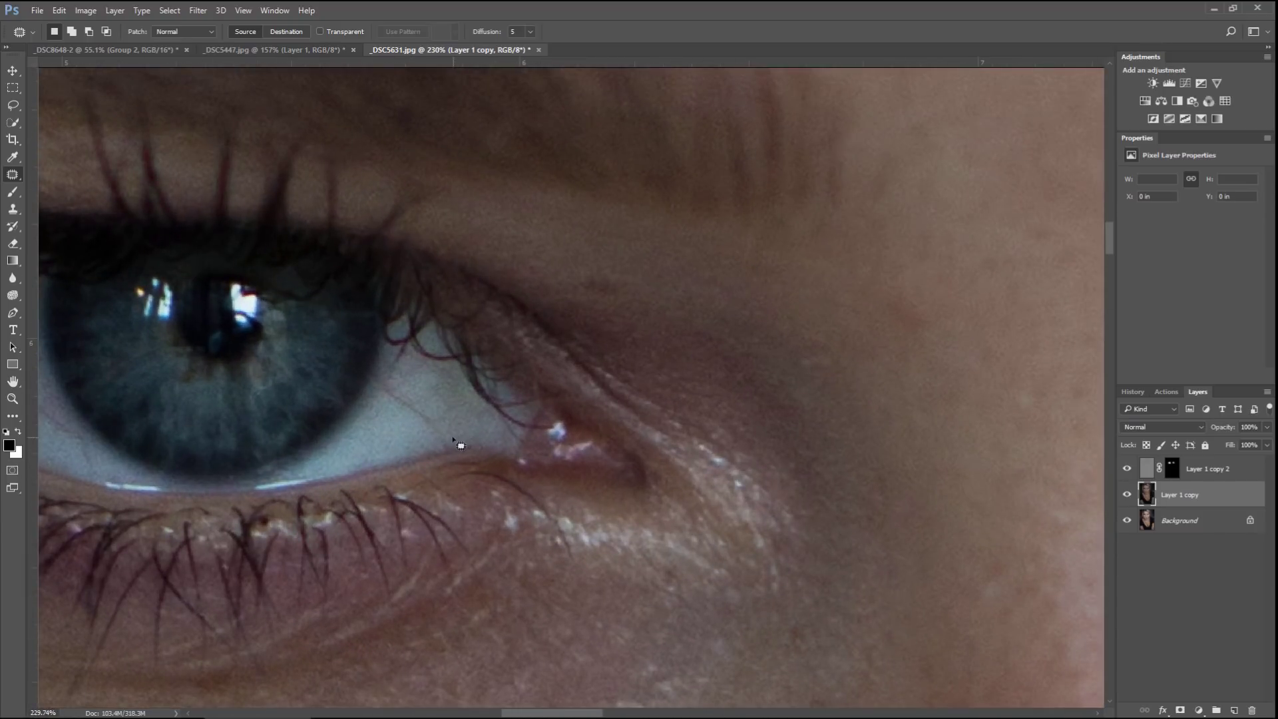
Step: Patch the remaining veins near the inner eye corner with clean white, then zoom out
{"action": "mouse_move", "coordinate": [457, 444]}
{"action": "left_mouse_down"}
{"action": "mouse_move", "coordinate": [390, 415]}
{"action": "mouse_move", "coordinate": [433, 422]}
{"action": "left_mouse_up"}
{"action": "left_click_drag", "start_coordinate": [307, 462], "coordinate": [694, 423]}
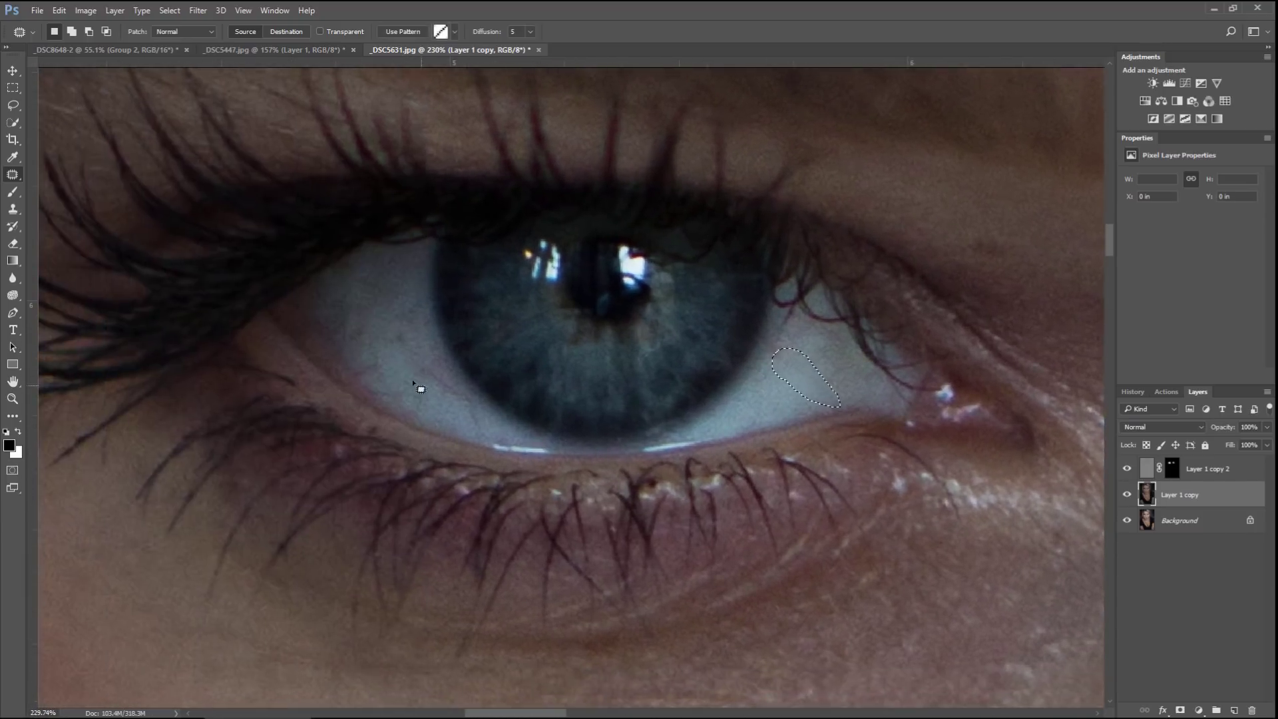
{"action": "mouse_move", "coordinate": [429, 369]}
{"action": "left_mouse_down"}
{"action": "mouse_move", "coordinate": [443, 397]}
{"action": "mouse_move", "coordinate": [430, 368]}
{"action": "left_mouse_up"}
{"action": "mouse_move", "coordinate": [428, 376]}
{"action": "left_mouse_down"}
{"action": "mouse_move", "coordinate": [370, 378]}
{"action": "mouse_move", "coordinate": [379, 365]}
{"action": "left_mouse_up"}
{"action": "mouse_move", "coordinate": [374, 367]}
{"action": "left_mouse_down"}
{"action": "mouse_move", "coordinate": [371, 350]}
{"action": "mouse_move", "coordinate": [408, 335]}
{"action": "mouse_move", "coordinate": [405, 324]}
{"action": "left_mouse_up"}
{"action": "key", "text": "ctrl+d"}
{"action": "mouse_move", "coordinate": [401, 338]}
{"action": "left_mouse_down"}
{"action": "mouse_move", "coordinate": [368, 331]}
{"action": "mouse_move", "coordinate": [371, 297]}
{"action": "mouse_move", "coordinate": [341, 297]}
{"action": "left_mouse_up"}
{"action": "left_click_drag", "start_coordinate": [642, 380], "coordinate": [599, 377]}
Step: Add a Curves adjustment raised to brighten, with slightly deeper shadows, and invert its mask
{"action": "left_click", "coordinate": [1208, 469]}
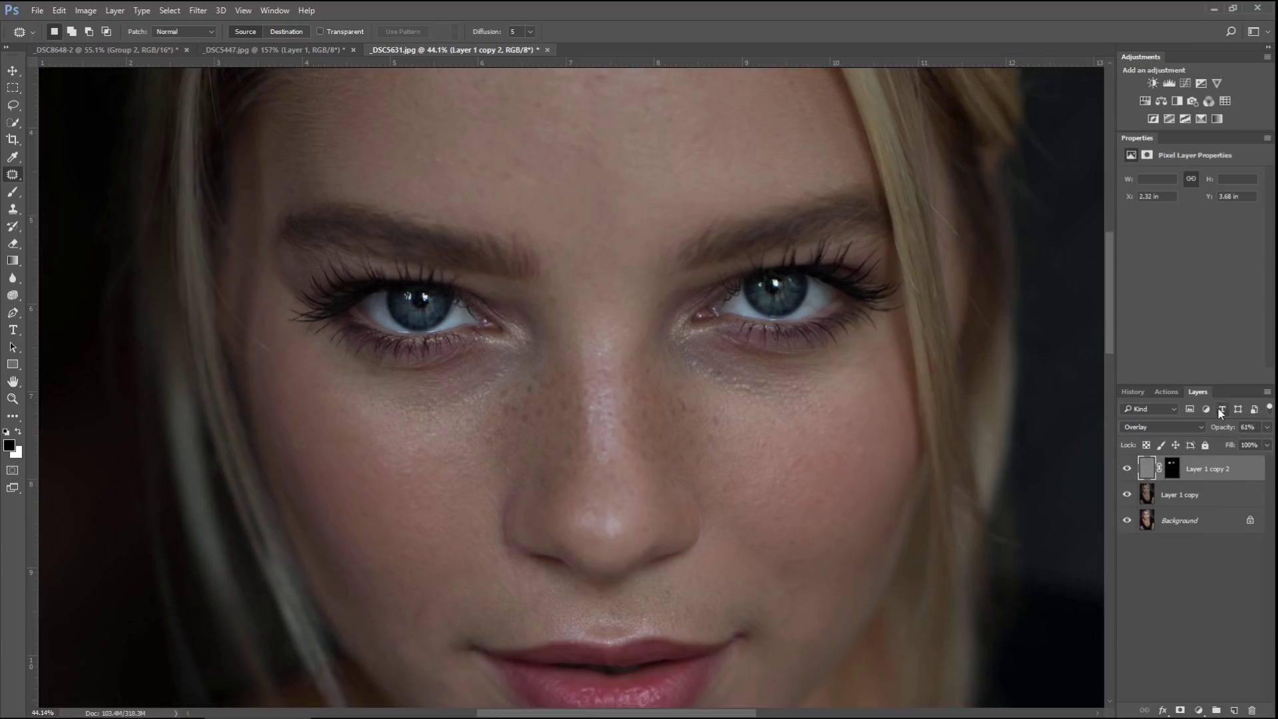
{"action": "left_click", "coordinate": [1188, 88]}
{"action": "mouse_move", "coordinate": [1191, 270]}
{"action": "left_mouse_down"}
{"action": "mouse_move", "coordinate": [1207, 240]}
{"action": "mouse_move", "coordinate": [1191, 256]}
{"action": "left_mouse_up"}
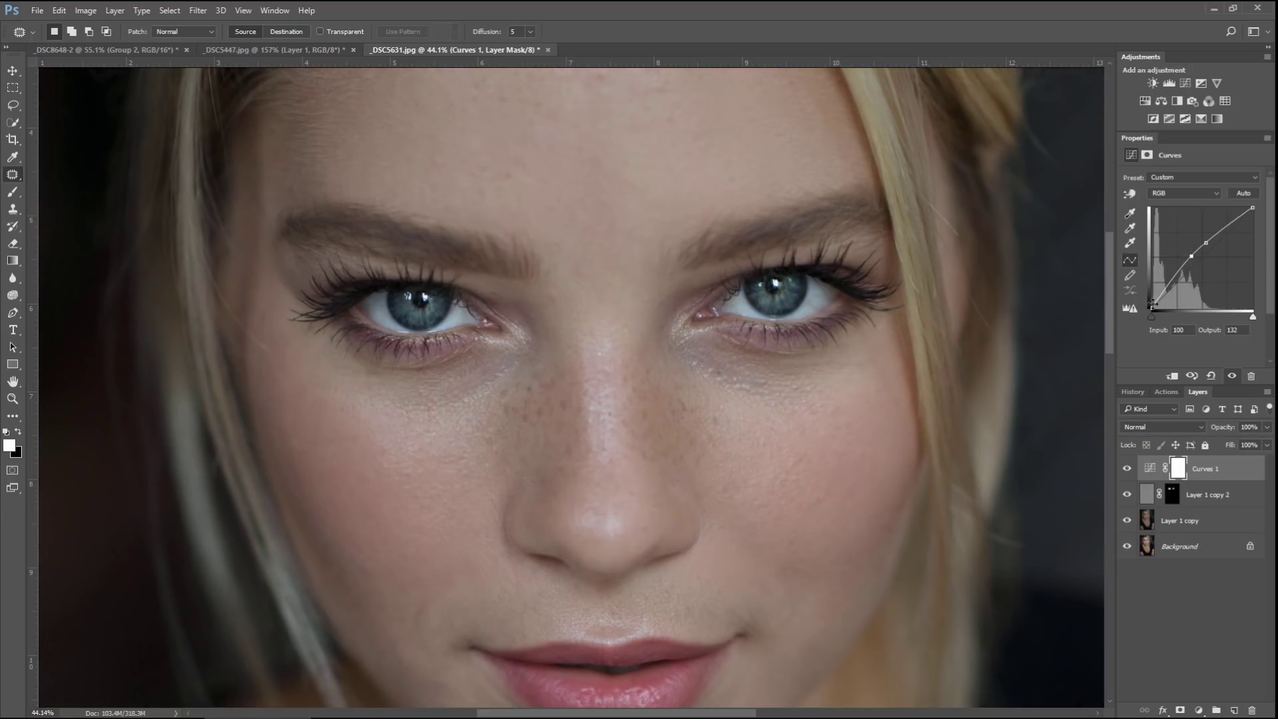
{"action": "left_click_drag", "start_coordinate": [1151, 307], "coordinate": [1151, 305]}
{"action": "left_click", "coordinate": [1179, 468]}
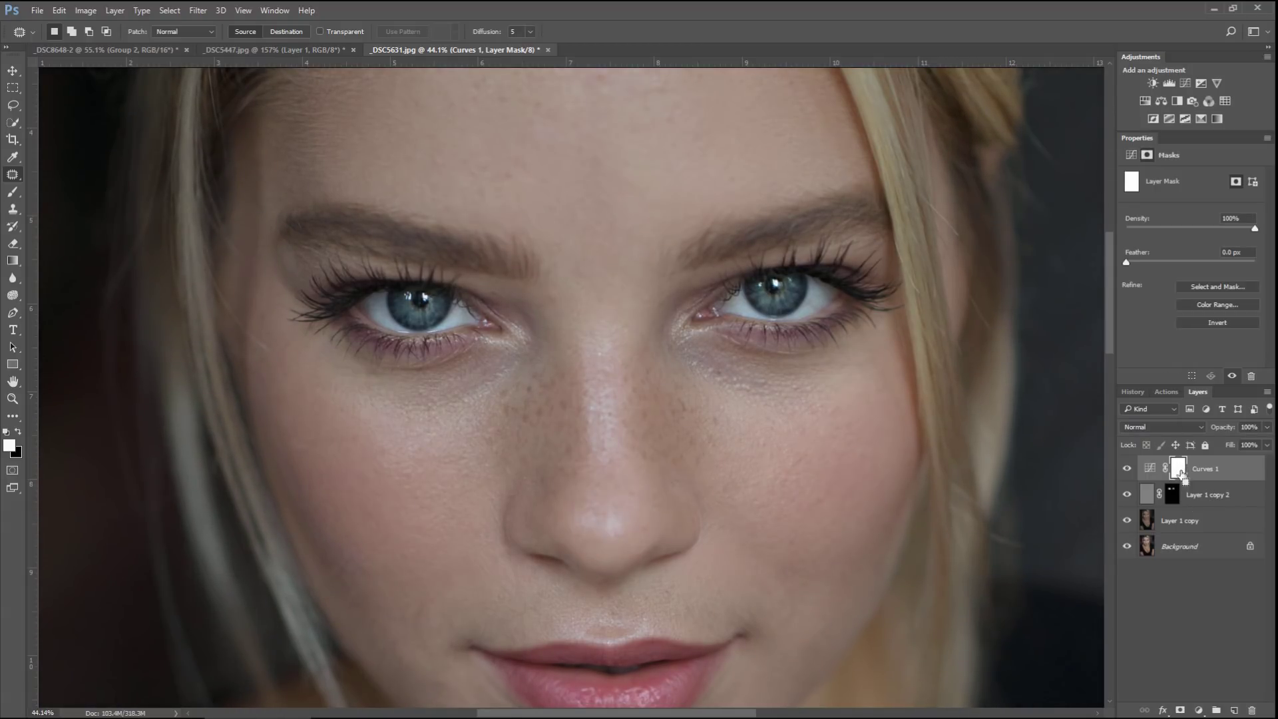
{"action": "key", "text": "ctrl+i"}
Step: Paint white onto the Curves mask over the eyes, shrinking the brush to iris size
{"action": "key", "text": "b"}
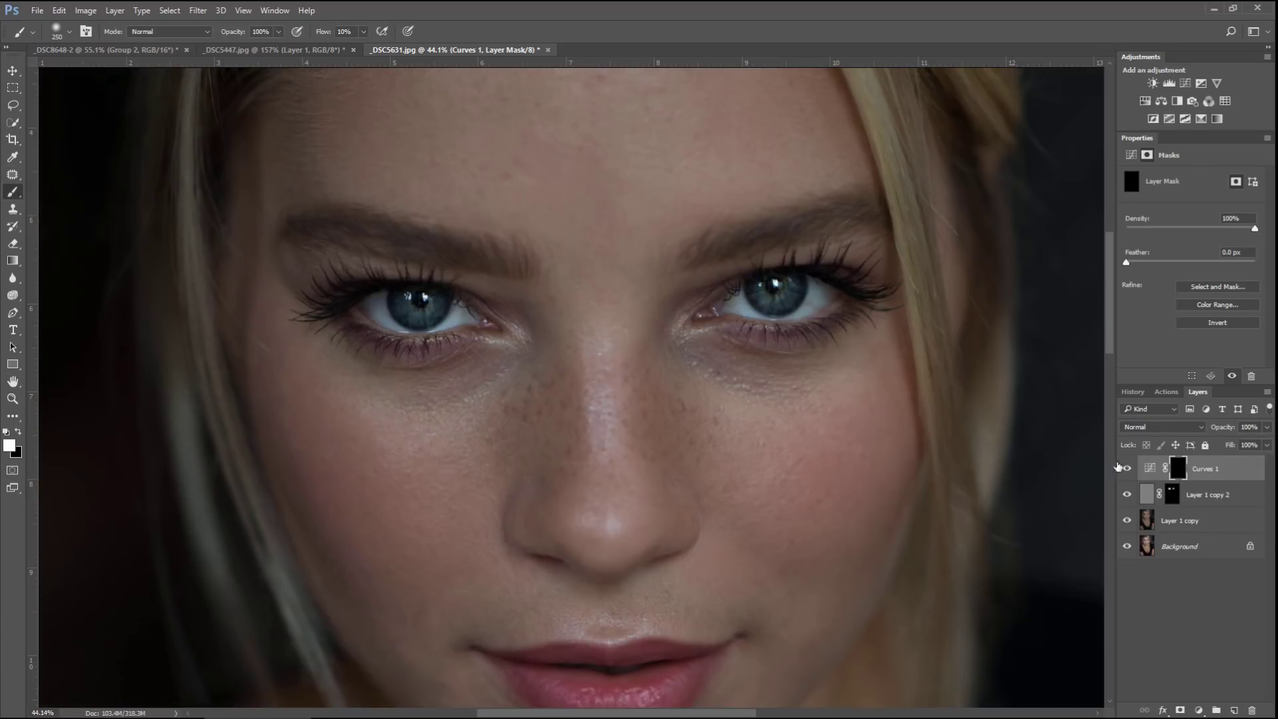
{"action": "key", "text": "bracketright"}
{"action": "key", "text": "bracketright"}
{"action": "key", "text": "bracketright"}
{"action": "key", "text": "bracketright"}
{"action": "key", "text": "bracketright"}
{"action": "key", "text": "bracketright"}
{"action": "key", "text": "bracketright"}
{"action": "key", "text": "bracketright"}
{"action": "key", "text": "bracketright"}
{"action": "key", "text": "bracketright"}
{"action": "left_click", "coordinate": [410, 315]}
{"action": "left_click", "coordinate": [783, 307]}
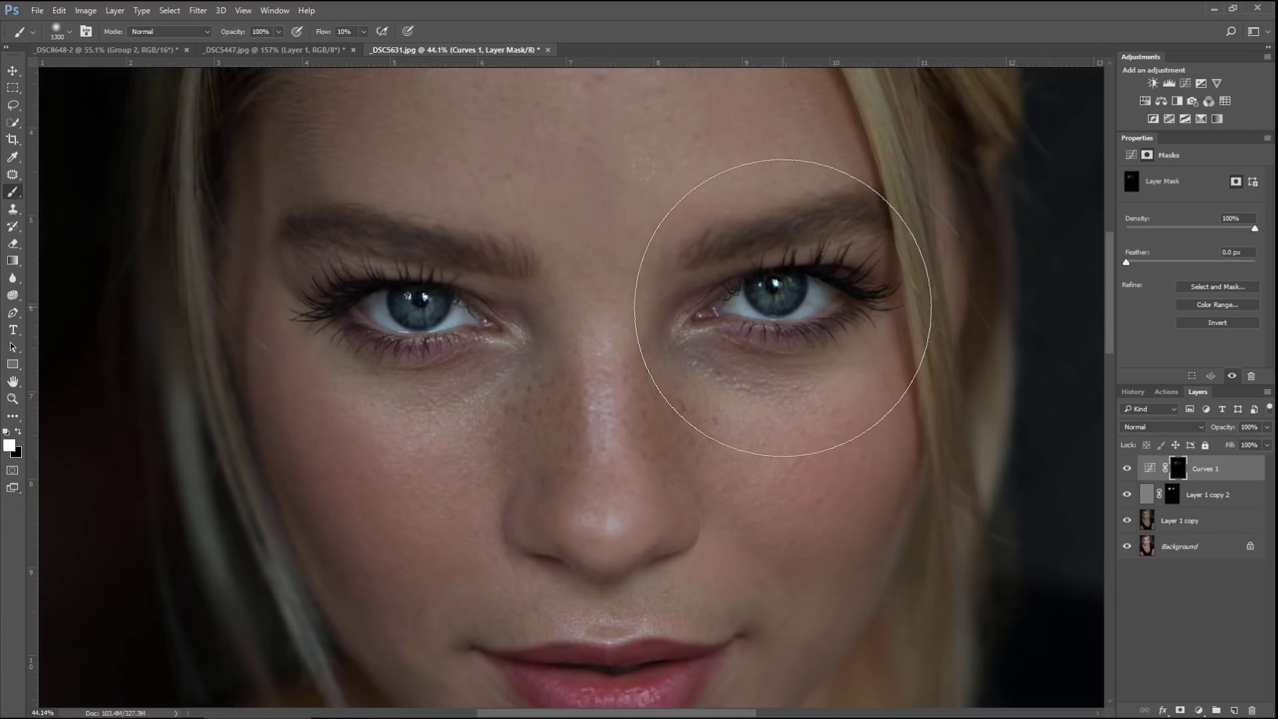
{"action": "key", "text": "bracketleft"}
{"action": "key", "text": "bracketleft"}
{"action": "key", "text": "bracketleft"}
{"action": "key", "text": "bracketleft"}
{"action": "key", "text": "bracketleft"}
{"action": "key", "text": "bracketleft"}
{"action": "key", "text": "bracketleft"}
{"action": "key", "text": "bracketleft"}
{"action": "key", "text": "bracketleft"}
{"action": "key", "text": "bracketleft"}
{"action": "key", "text": "bracketleft"}
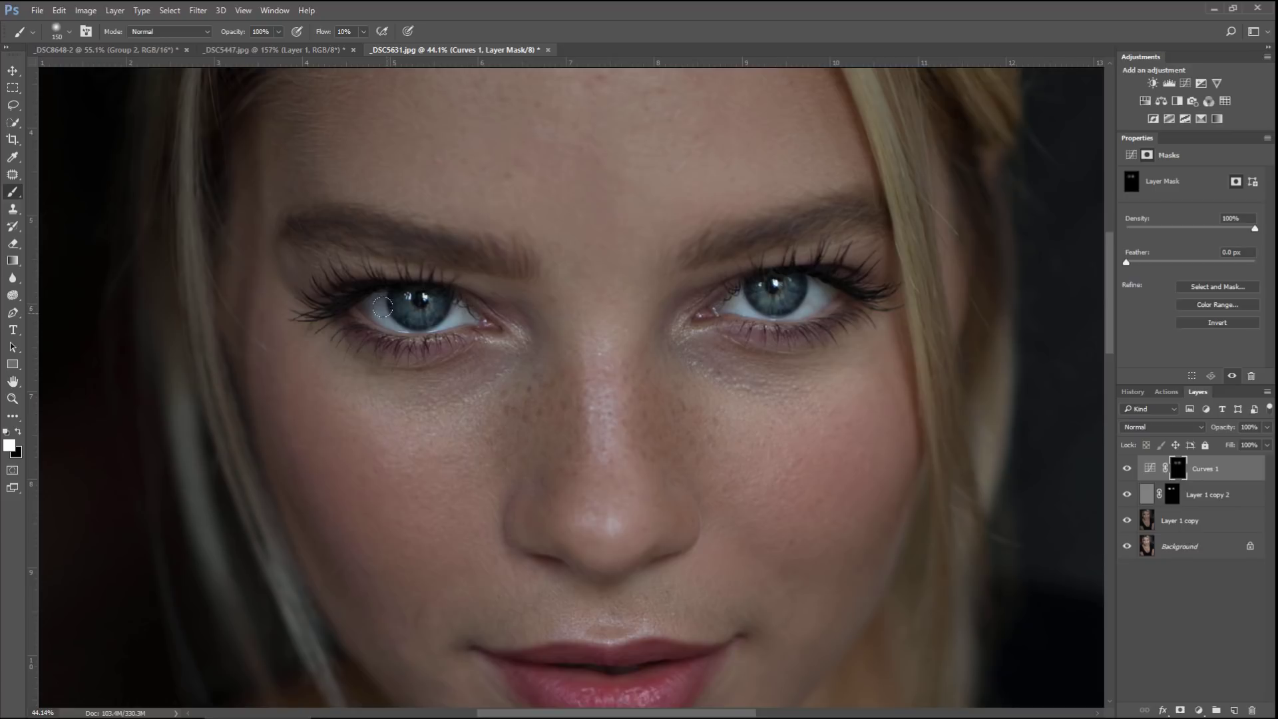
{"action": "key", "text": "bracketleft"}
{"action": "key", "text": "bracketleft"}
{"action": "key", "text": "bracketleft"}
{"action": "key", "text": "bracketleft"}
{"action": "scroll", "coordinate": [782, 283], "scroll_direction": "up", "scroll_amount": 3}
{"action": "key", "text": "bracketleft"}
{"action": "key", "text": "bracketleft"}
{"action": "key", "text": "bracketleft"}
{"action": "key", "text": "bracketleft"}
{"action": "left_click_drag", "start_coordinate": [306, 412], "coordinate": [553, 405]}
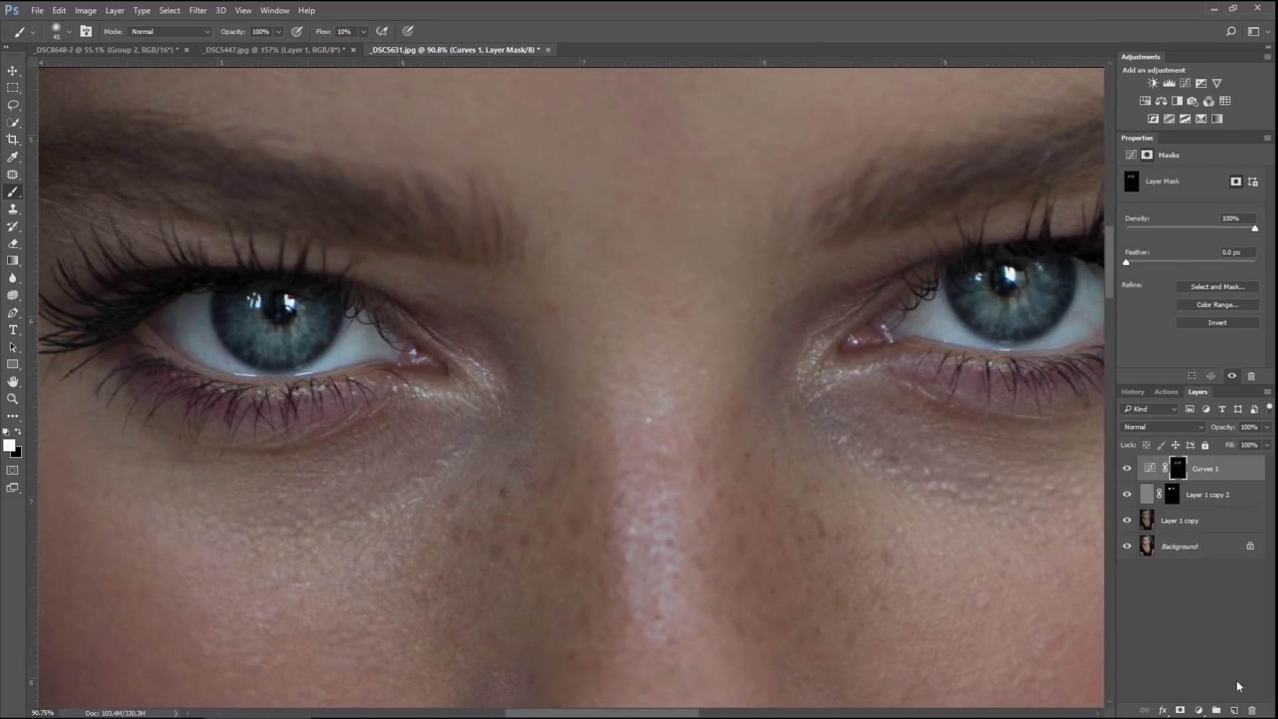
Step: Add a new layer blending in Overlay at 49% opacity
{"action": "left_click", "coordinate": [1234, 710]}
{"action": "left_click", "coordinate": [1152, 427]}
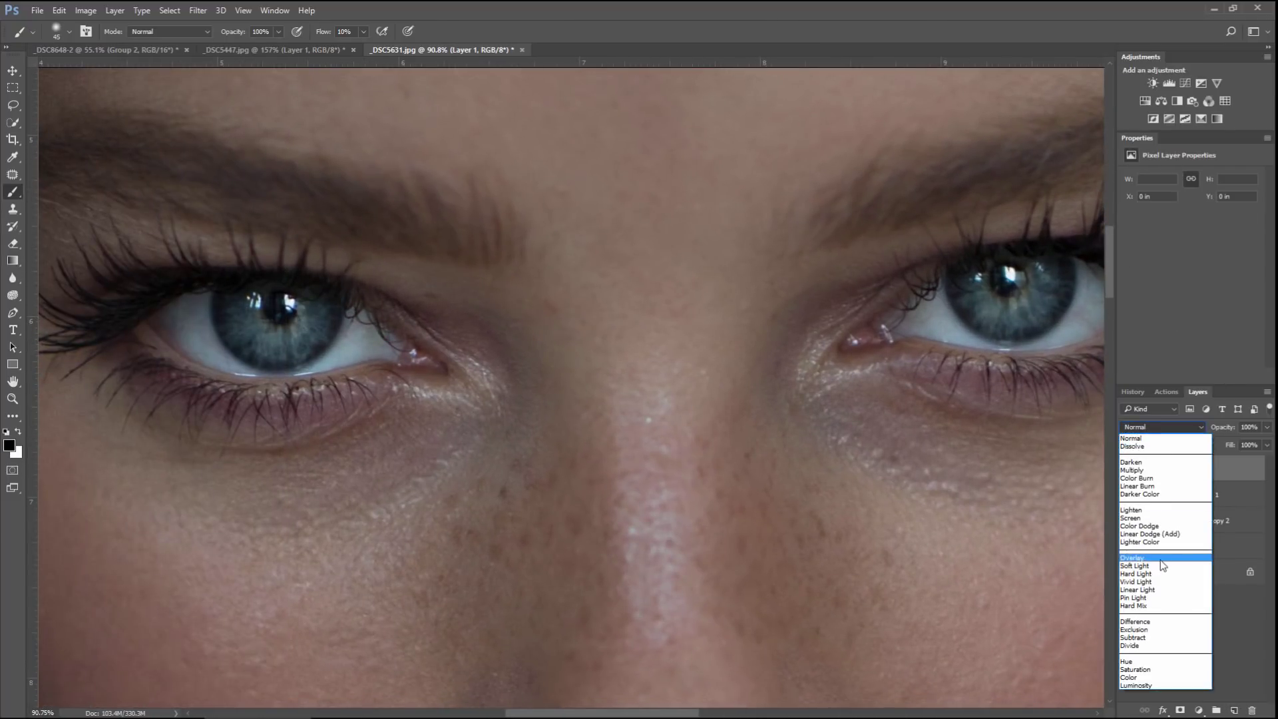
{"action": "left_click", "coordinate": [1195, 564]}
{"action": "left_click", "coordinate": [1268, 427]}
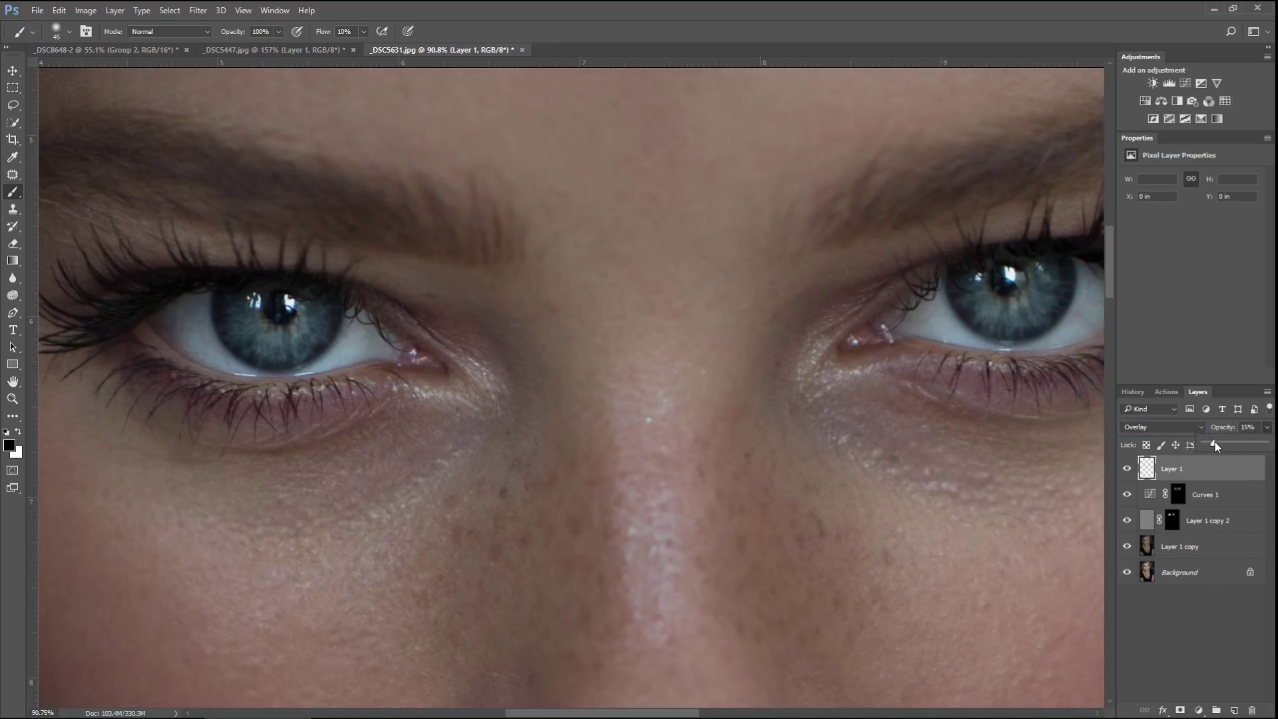
{"action": "left_click_drag", "start_coordinate": [1215, 446], "coordinate": [1233, 448]}
Step: Reselect the Overlay paint layer with white as the painting colour and size the brush
{"action": "left_click", "coordinate": [1198, 486]}
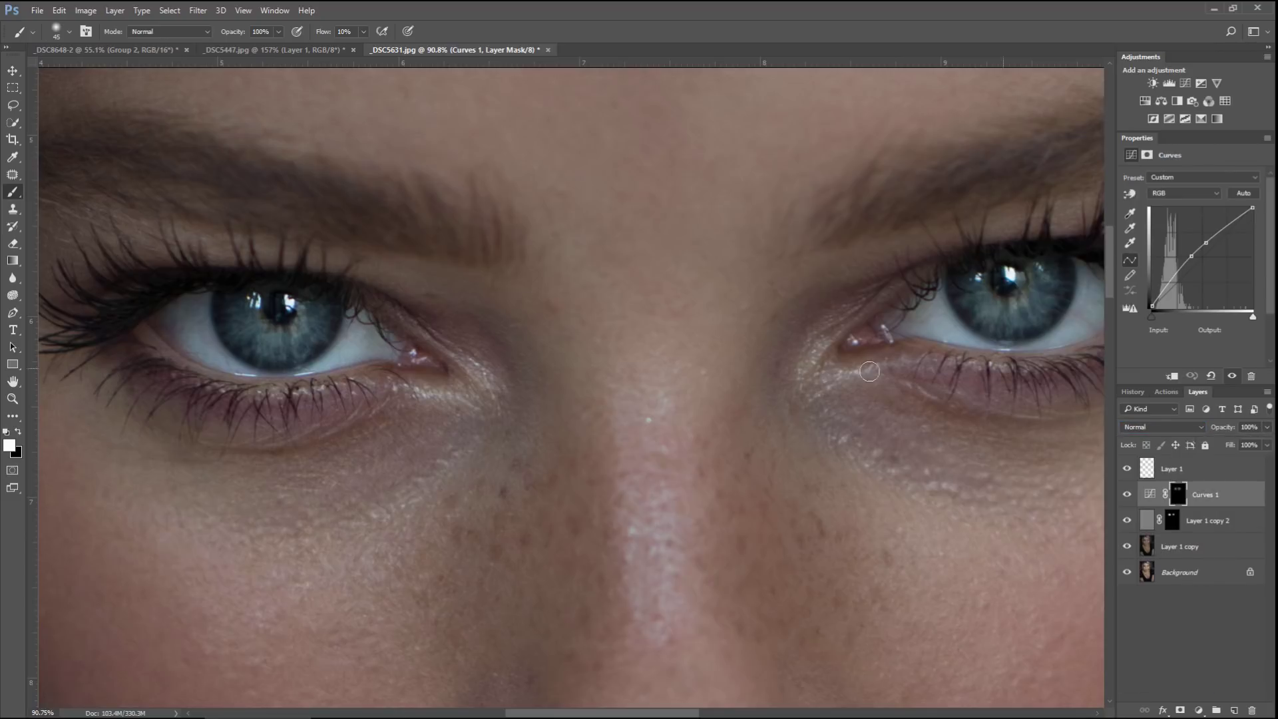
{"action": "key", "text": "x"}
{"action": "scroll", "coordinate": [369, 320], "scroll_direction": "left", "scroll_amount": 2}
{"action": "key", "text": "bracketleft"}
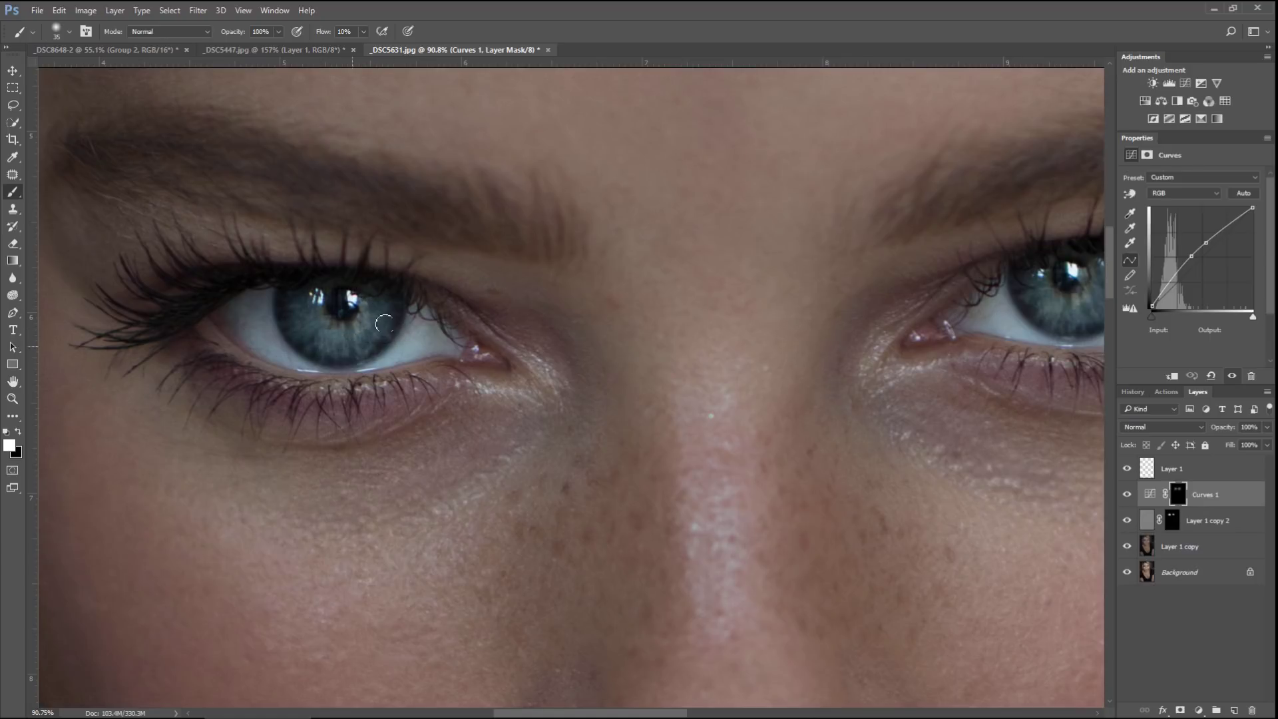
{"action": "left_click_drag", "start_coordinate": [404, 331], "coordinate": [351, 354]}
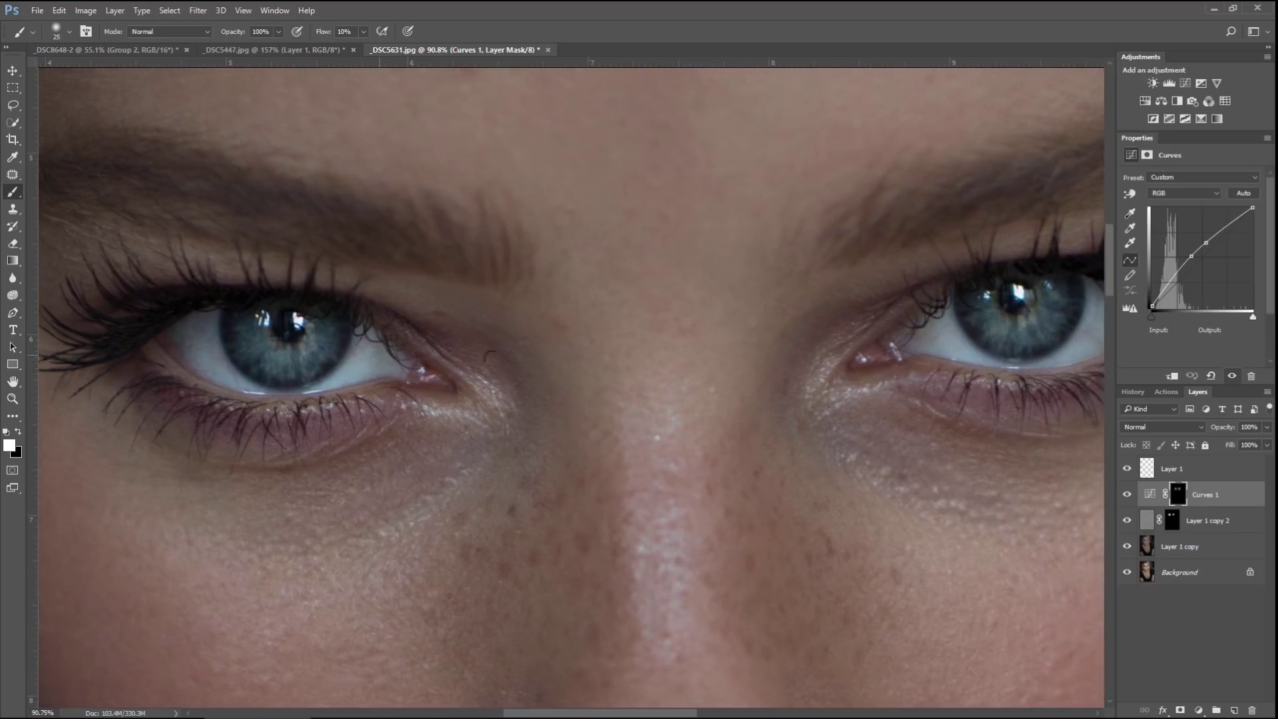
{"action": "left_click", "coordinate": [1152, 474]}
{"action": "key", "text": "x"}
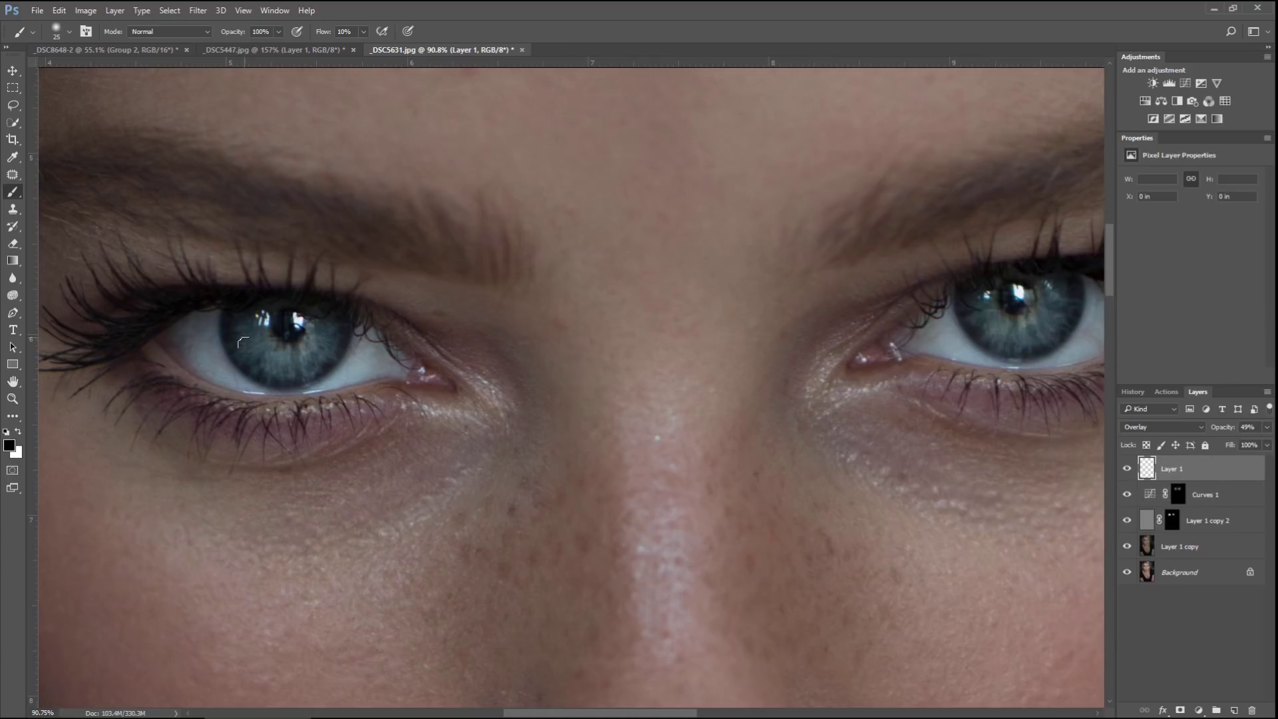
{"action": "key", "text": "bracketright"}
{"action": "key", "text": "bracketright"}
{"action": "key", "text": "x"}
Step: Paint white over the left and right irises to brighten them
{"action": "mouse_move", "coordinate": [269, 343]}
{"action": "left_mouse_down"}
{"action": "mouse_move", "coordinate": [252, 320]}
{"action": "mouse_move", "coordinate": [290, 363]}
{"action": "mouse_move", "coordinate": [335, 322]}
{"action": "left_mouse_up"}
{"action": "key", "text": "bracketleft"}
{"action": "key", "text": "bracketleft"}
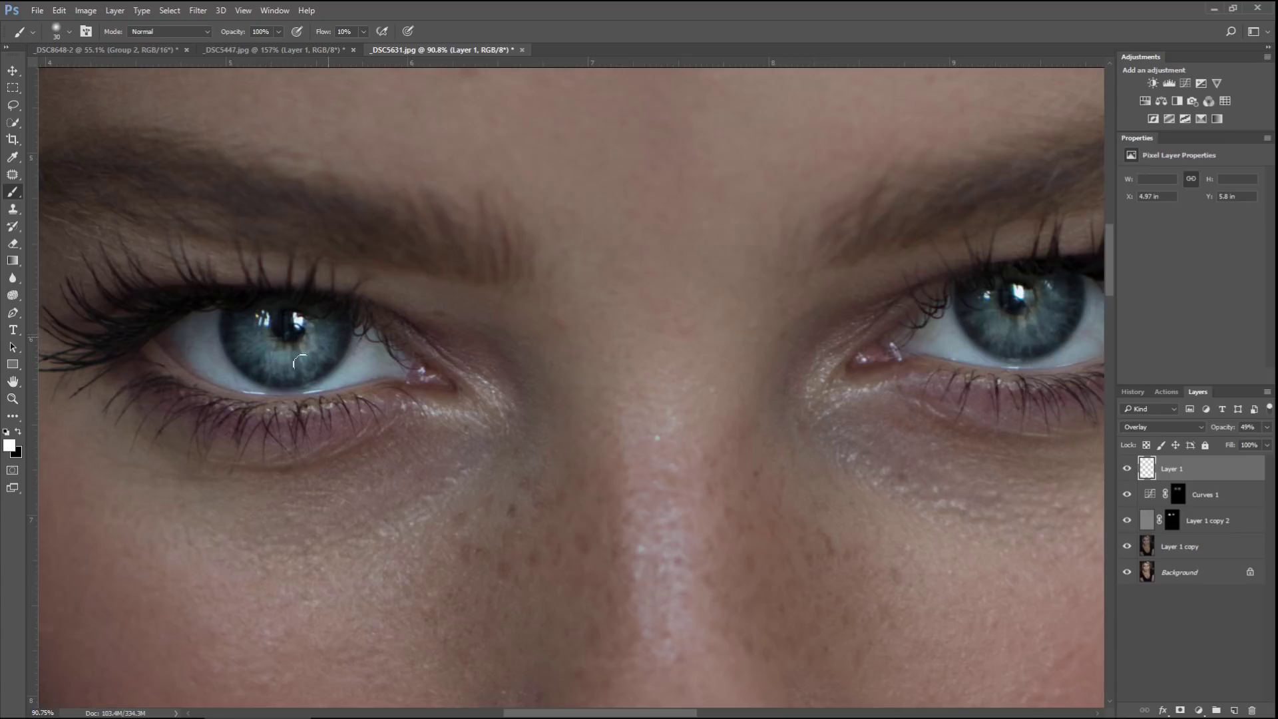
{"action": "left_click_drag", "start_coordinate": [703, 370], "coordinate": [574, 387]}
{"action": "key", "text": "bracketright"}
{"action": "key", "text": "bracketright"}
{"action": "key", "text": "bracketright"}
{"action": "mouse_move", "coordinate": [850, 331]}
{"action": "left_mouse_down"}
{"action": "mouse_move", "coordinate": [927, 329]}
{"action": "mouse_move", "coordinate": [876, 336]}
{"action": "left_mouse_up"}
{"action": "key", "text": "bracketleft"}
{"action": "key", "text": "bracketleft"}
{"action": "key", "text": "bracketleft"}
{"action": "key", "text": "bracketleft"}
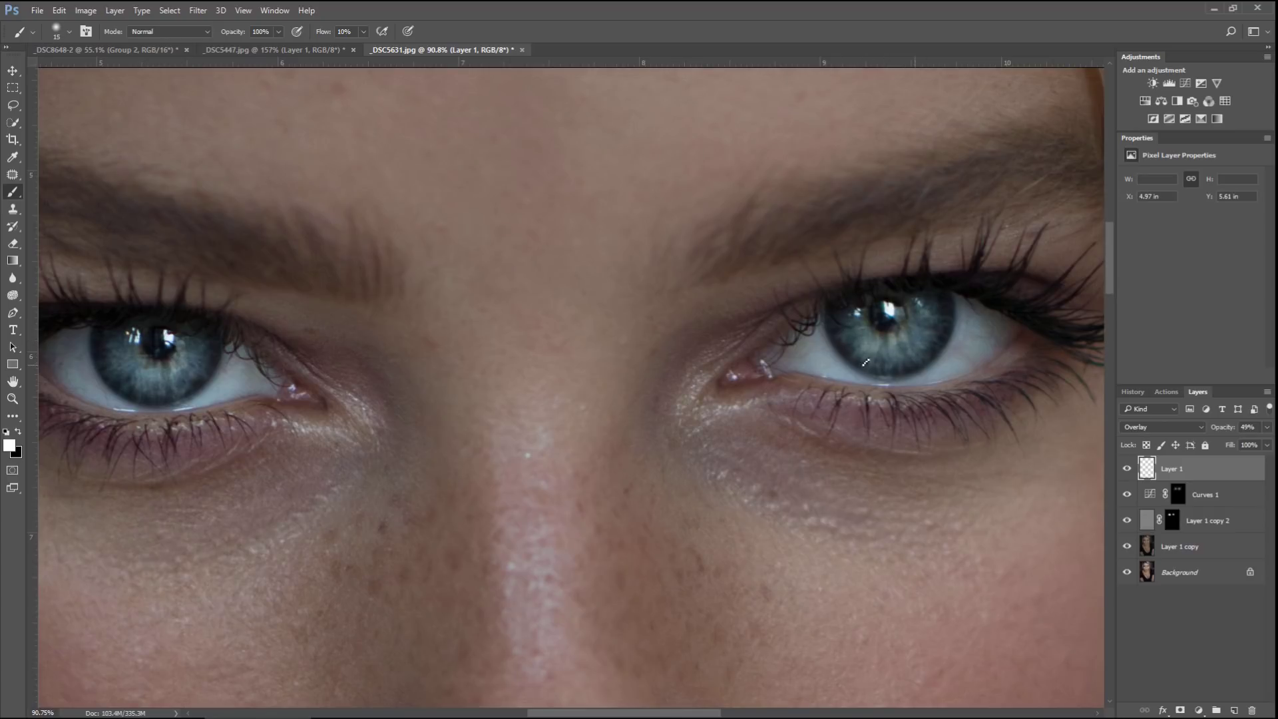
{"action": "left_click_drag", "start_coordinate": [306, 365], "coordinate": [400, 351]}
{"action": "scroll", "coordinate": [461, 356], "scroll_direction": "up", "scroll_amount": 5}
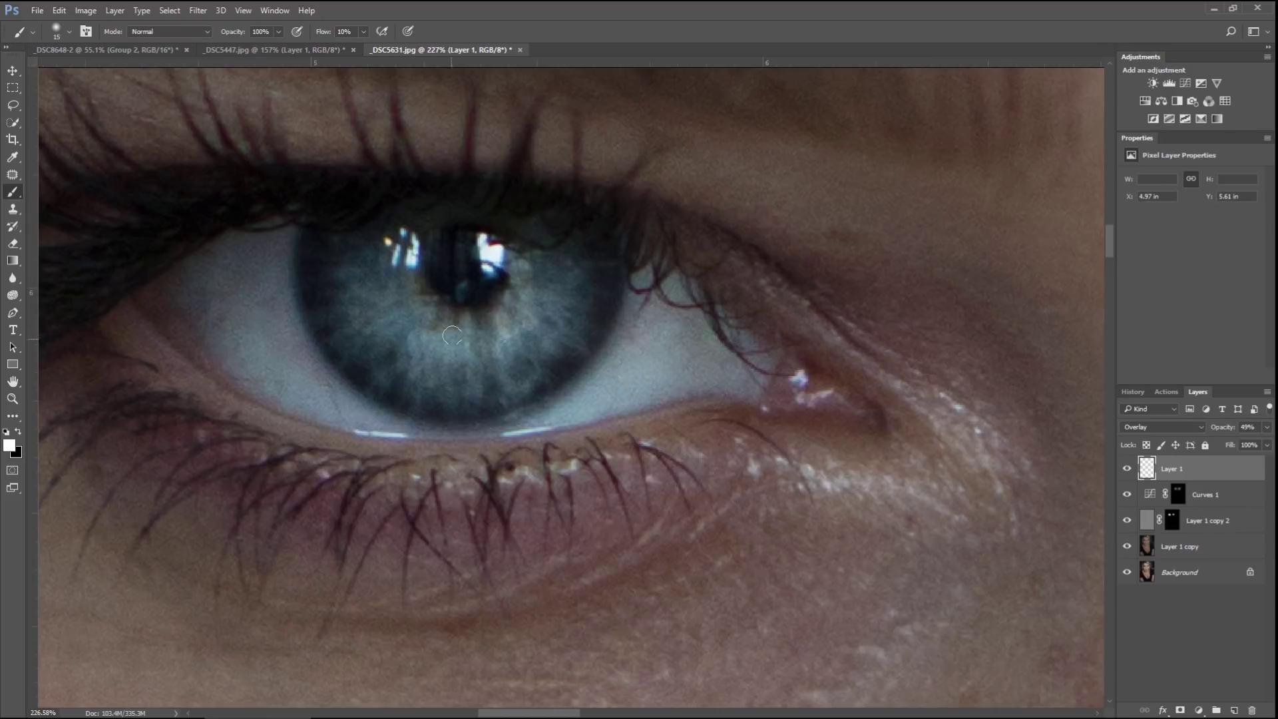
Step: Switch to a fine black brush and frame the eye for painting
{"action": "key", "text": "x"}
{"action": "key", "text": "bracketleft"}
{"action": "key", "text": "bracketleft"}
{"action": "key", "text": "bracketleft"}
{"action": "left_click_drag", "start_coordinate": [692, 365], "coordinate": [299, 346]}
{"action": "left_click_drag", "start_coordinate": [877, 348], "coordinate": [426, 366]}
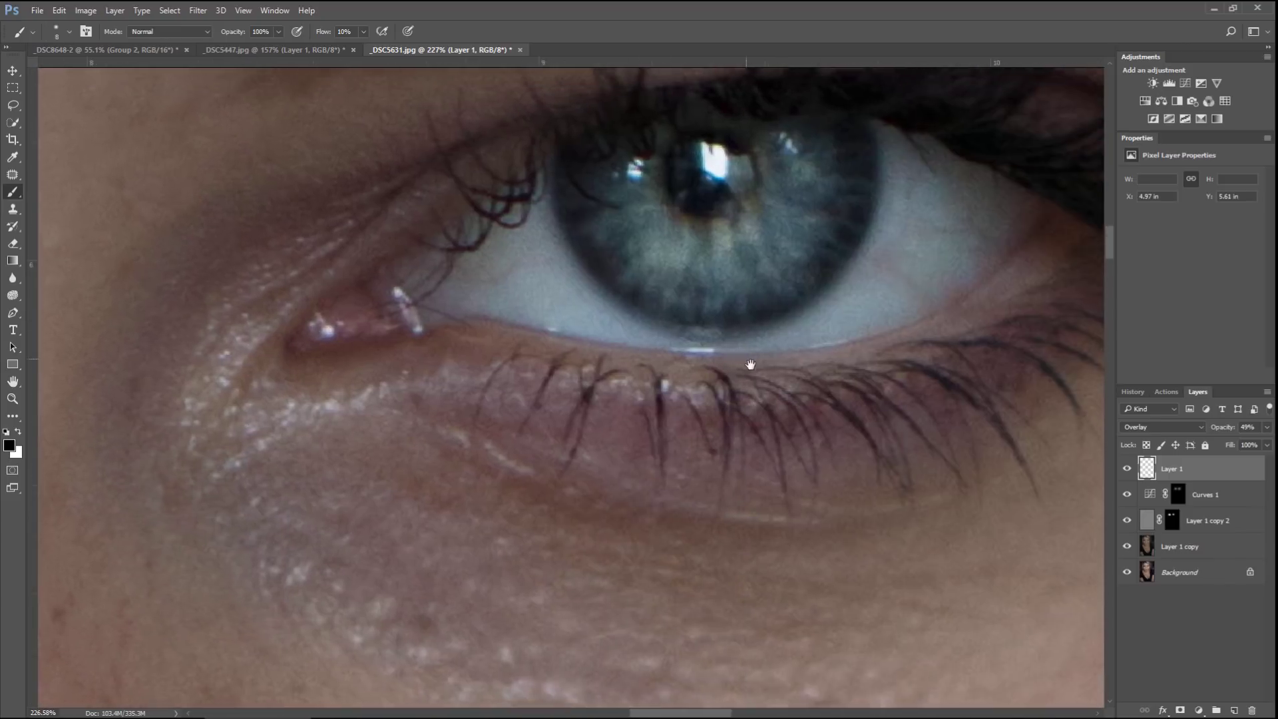
{"action": "left_click_drag", "start_coordinate": [751, 362], "coordinate": [760, 406]}
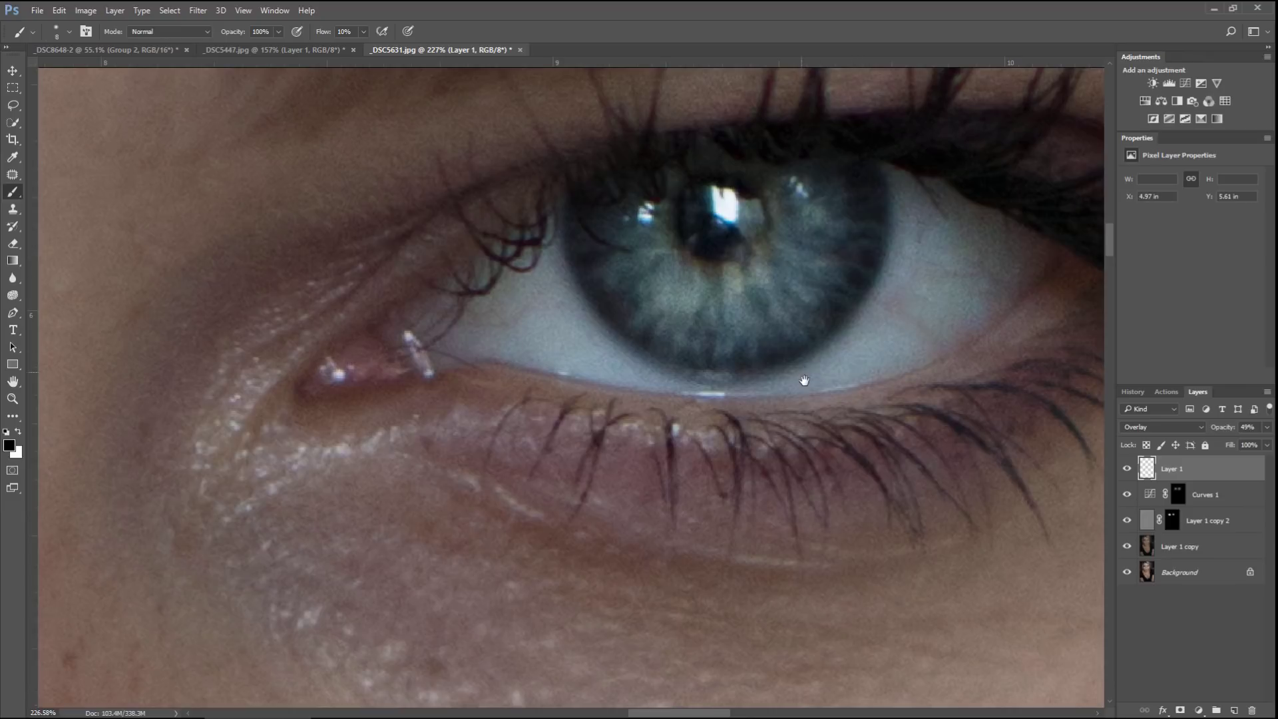
{"action": "mouse_move", "coordinate": [804, 380]}
{"action": "left_mouse_down"}
{"action": "mouse_move", "coordinate": [715, 352]}
{"action": "mouse_move", "coordinate": [727, 343]}
{"action": "left_mouse_up"}
Step: Darken the first eye's lower lash line with a soft black stroke on Layer 1
{"action": "key", "text": "x"}
{"action": "key", "text": "bracketright"}
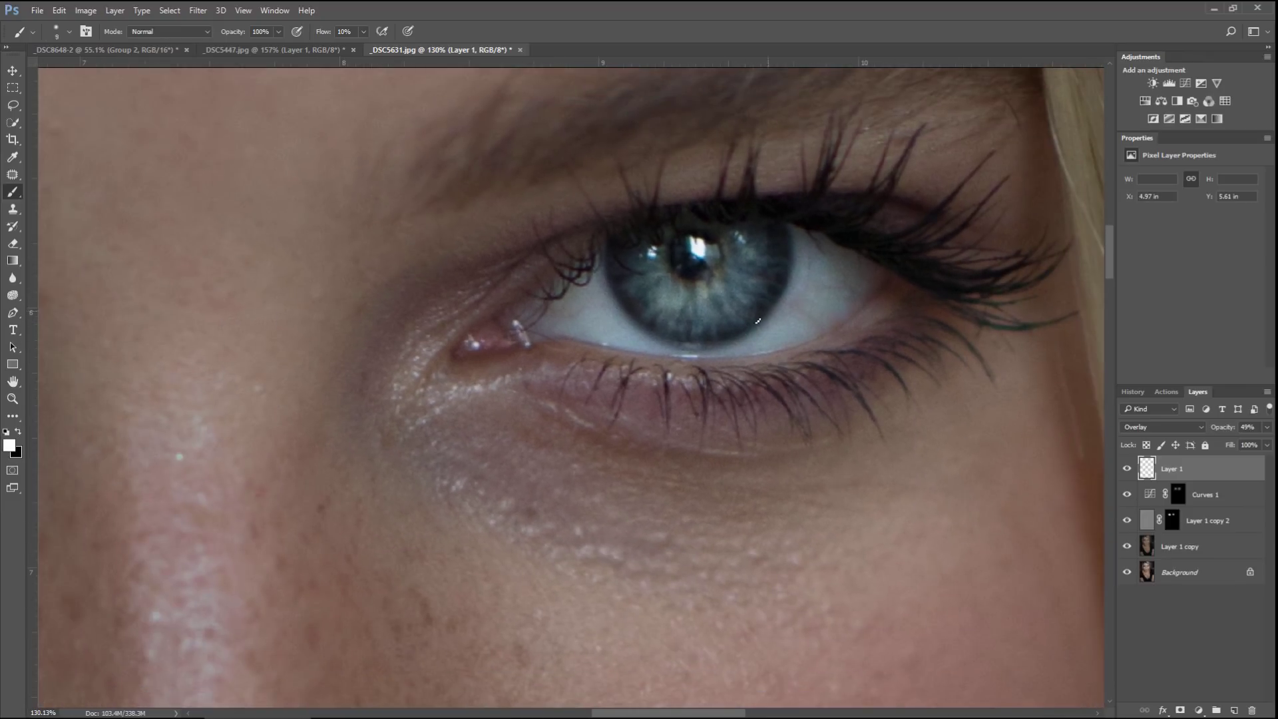
{"action": "key", "text": "bracketright"}
{"action": "key", "text": "bracketleft"}
{"action": "key", "text": "x"}
{"action": "mouse_move", "coordinate": [698, 386]}
{"action": "left_mouse_down"}
{"action": "mouse_move", "coordinate": [576, 375]}
{"action": "mouse_move", "coordinate": [668, 386]}
{"action": "left_mouse_up"}
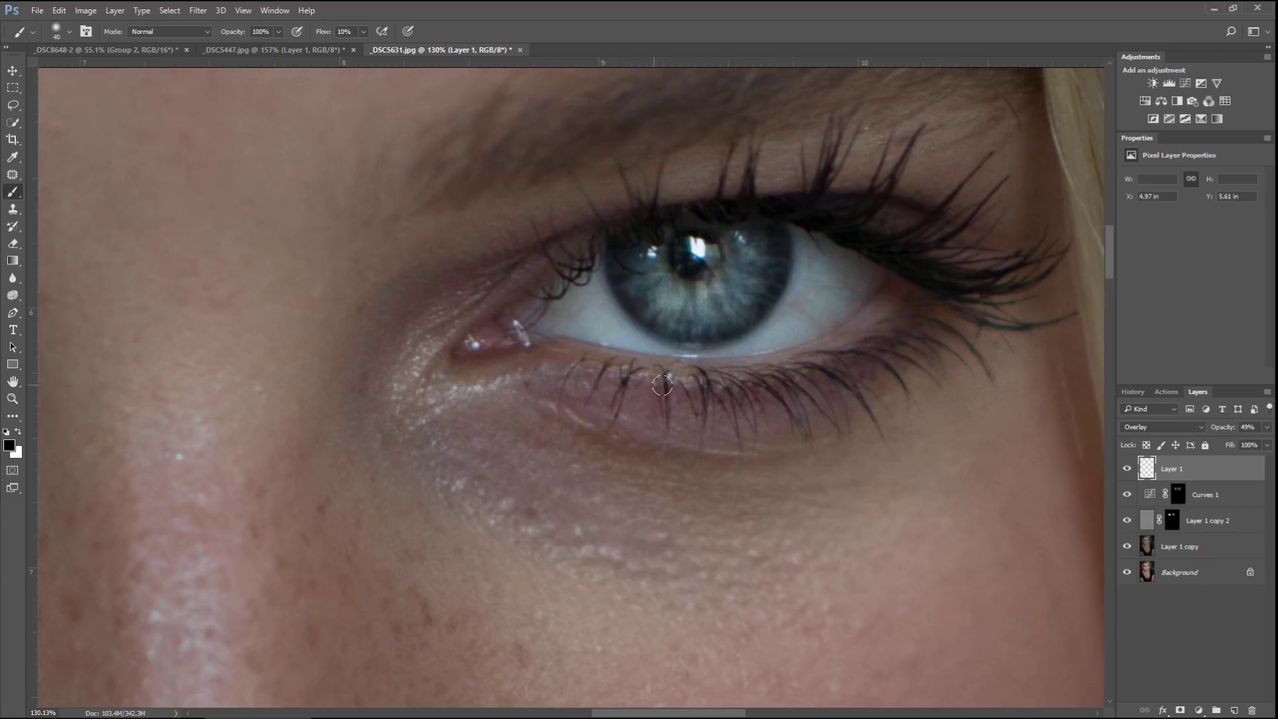
{"action": "key", "text": "bracketleft"}
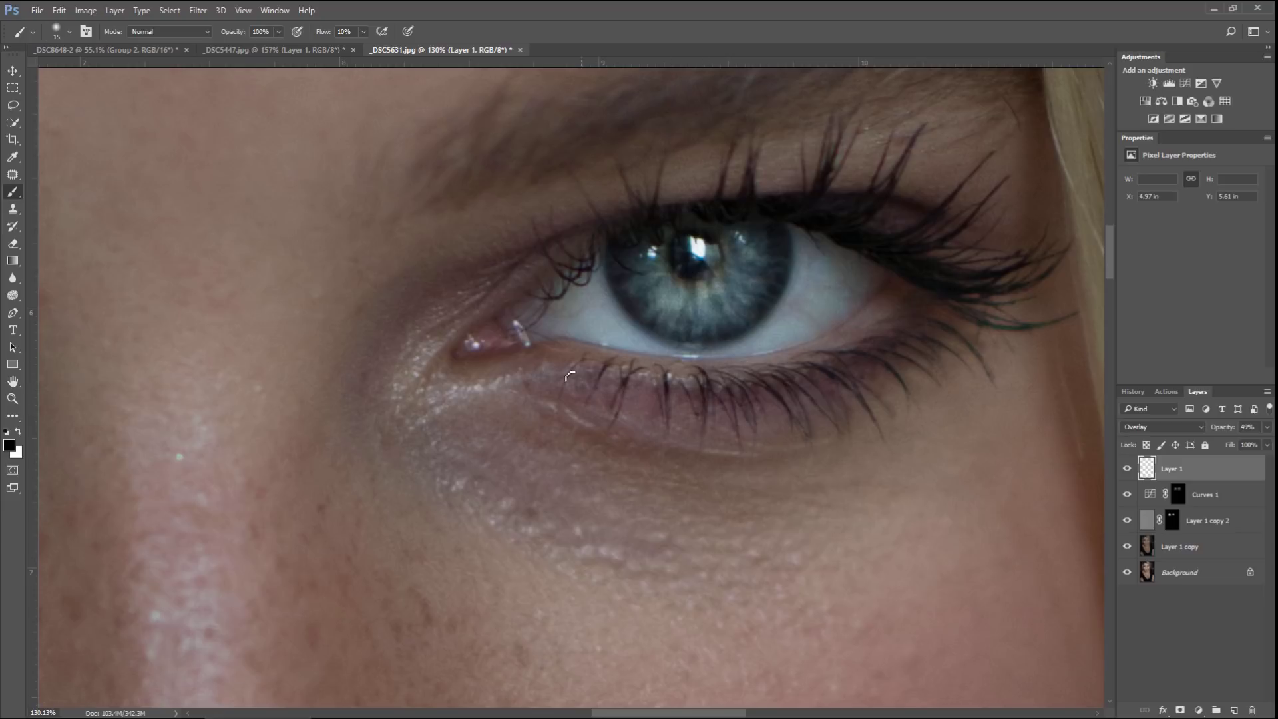
Step: Darken the other eye's lower lash line with black strokes, then view the whole face
{"action": "left_click_drag", "start_coordinate": [427, 392], "coordinate": [1099, 353]}
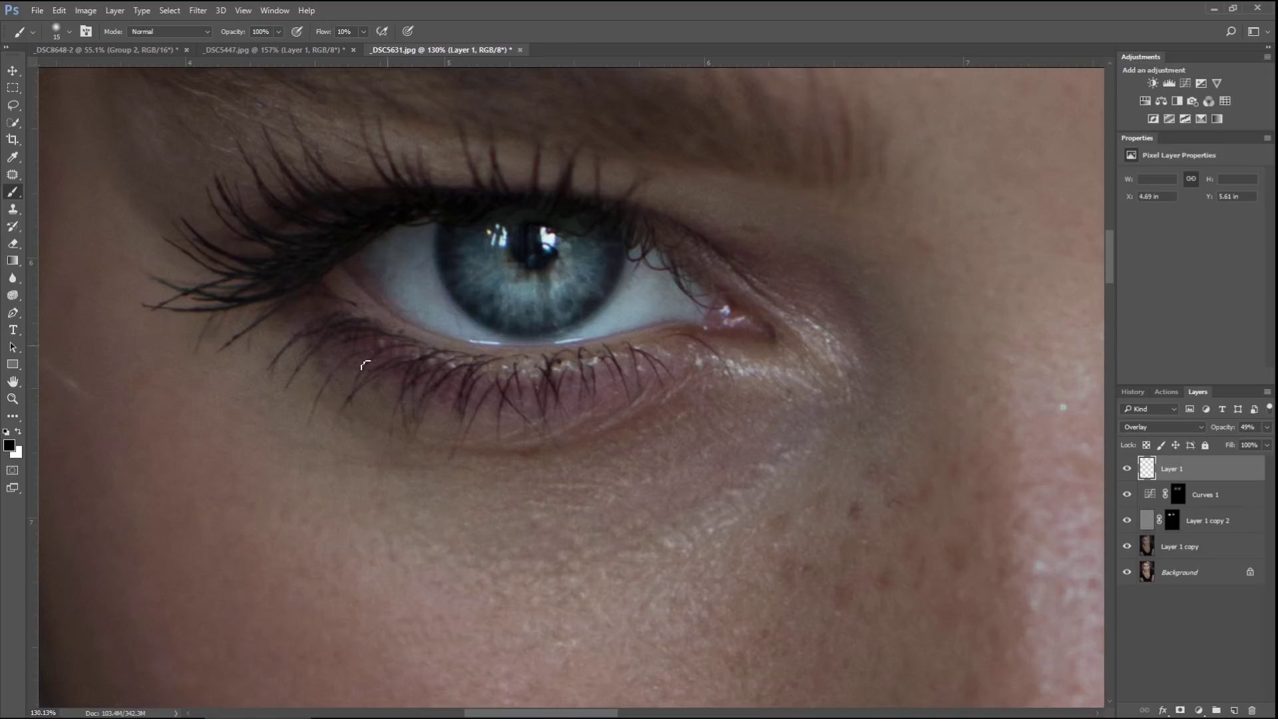
{"action": "left_click_drag", "start_coordinate": [380, 322], "coordinate": [281, 331]}
{"action": "key", "text": "bracketright"}
{"action": "mouse_move", "coordinate": [689, 346]}
{"action": "left_mouse_down"}
{"action": "mouse_move", "coordinate": [595, 364]}
{"action": "mouse_move", "coordinate": [337, 297]}
{"action": "mouse_move", "coordinate": [732, 346]}
{"action": "left_mouse_up"}
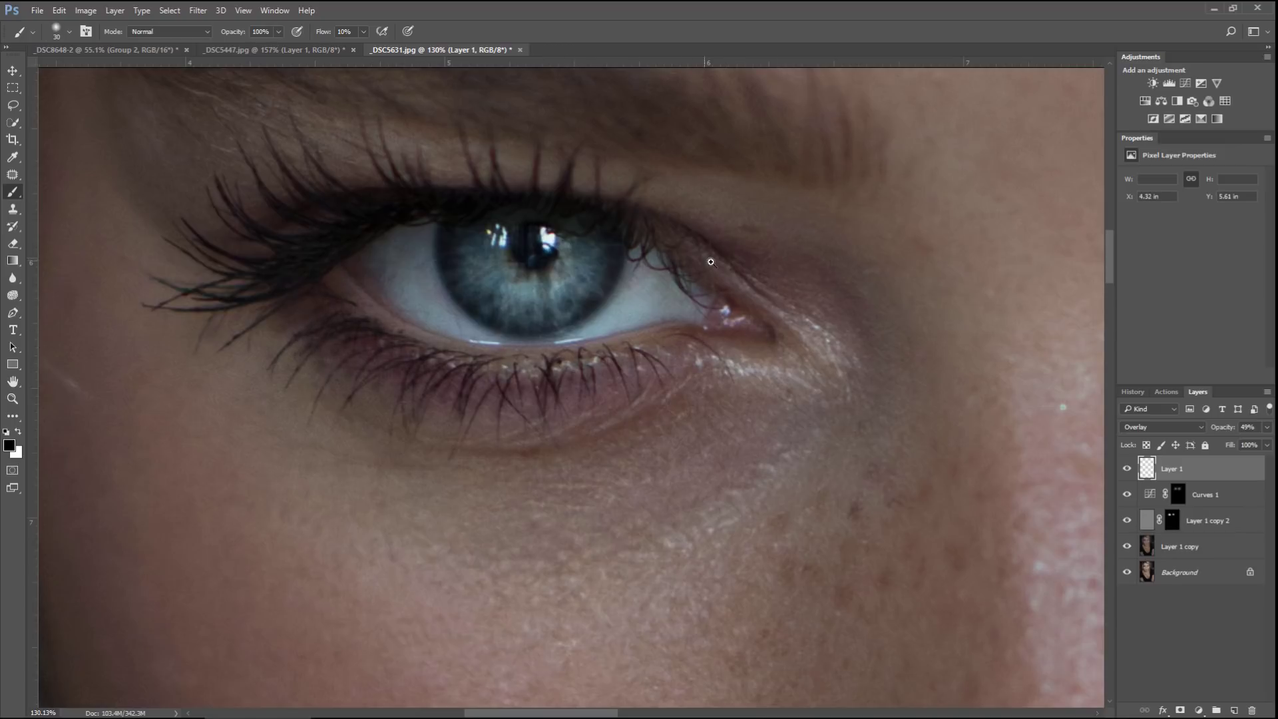
{"action": "left_click_drag", "start_coordinate": [711, 262], "coordinate": [633, 242]}
{"action": "left_click_drag", "start_coordinate": [775, 333], "coordinate": [593, 395]}
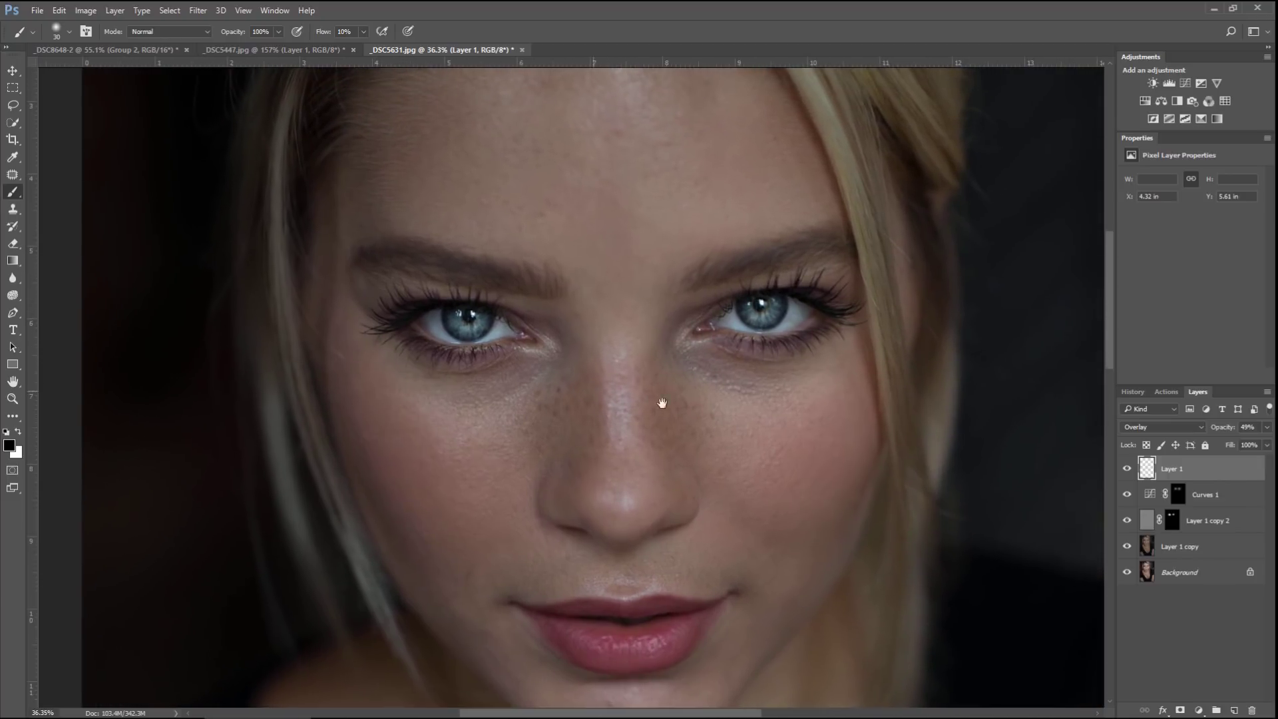
Step: Group Layer 1, Curves 1 and Layer 1 copy 2 into Group 1 and compare before/after
{"action": "left_click", "coordinate": [1231, 531], "text": "shift"}
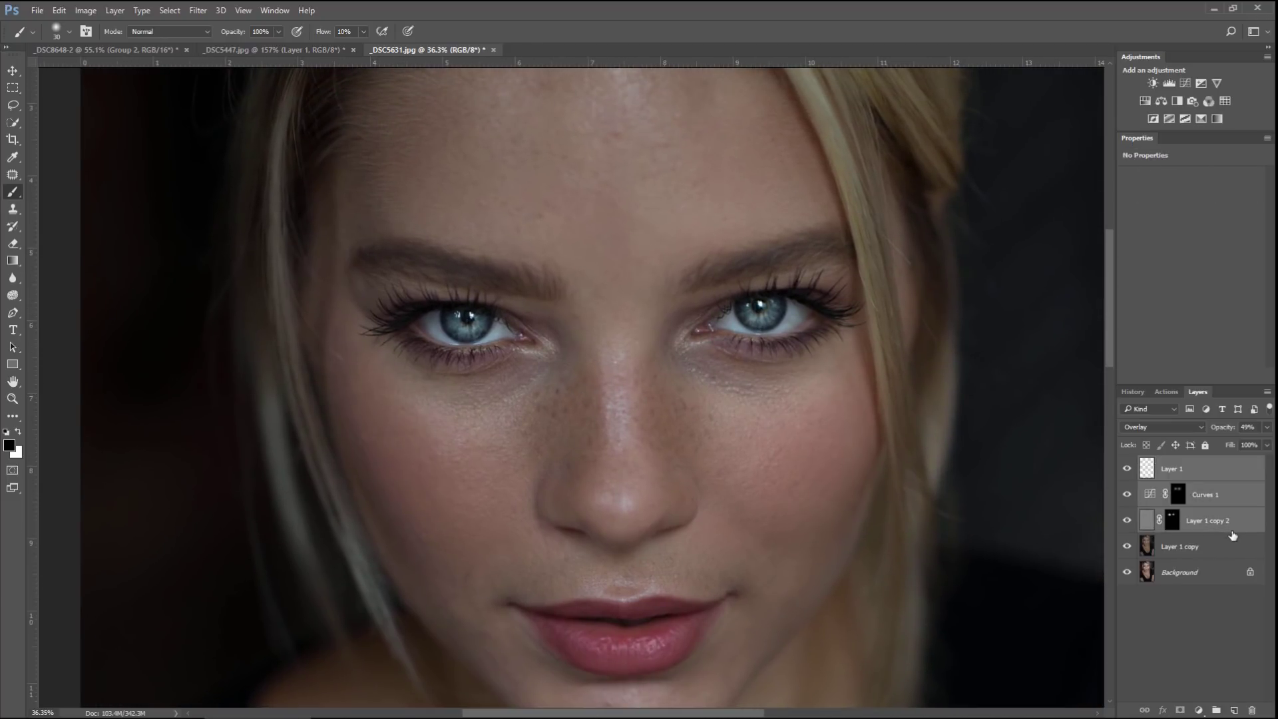
{"action": "key", "text": "ctrl+g"}
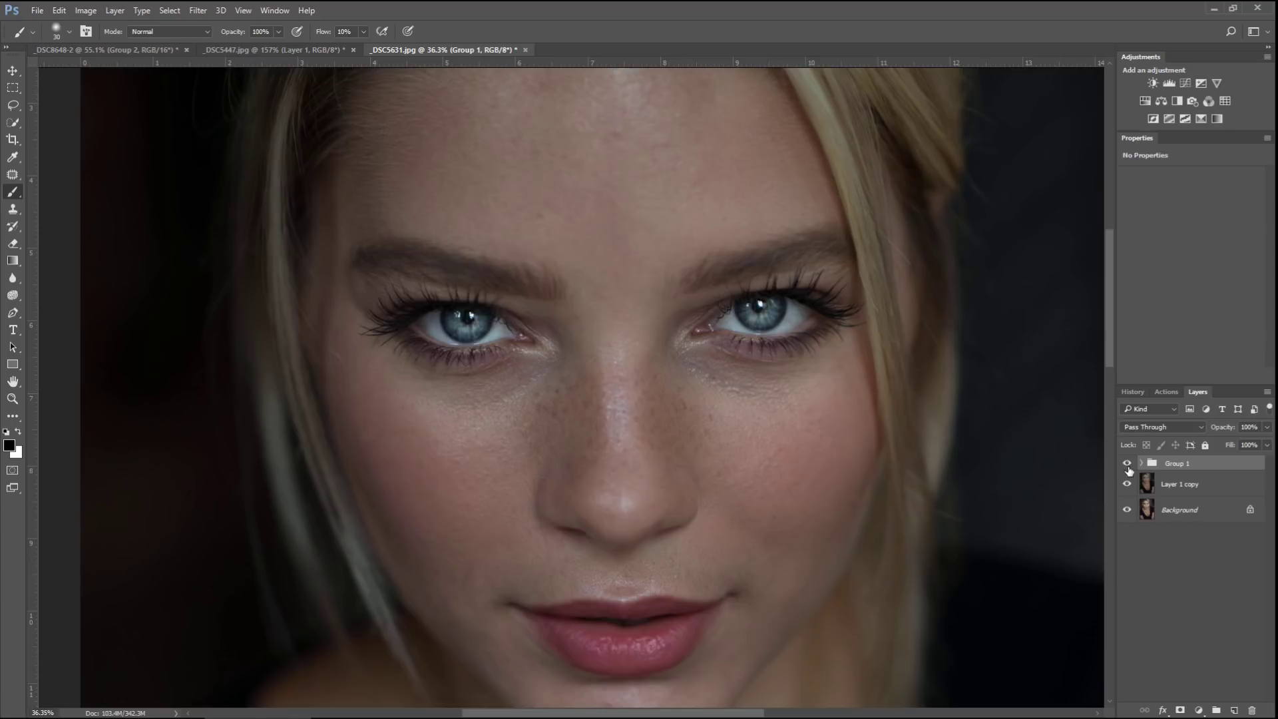
{"action": "left_click", "coordinate": [1127, 464]}
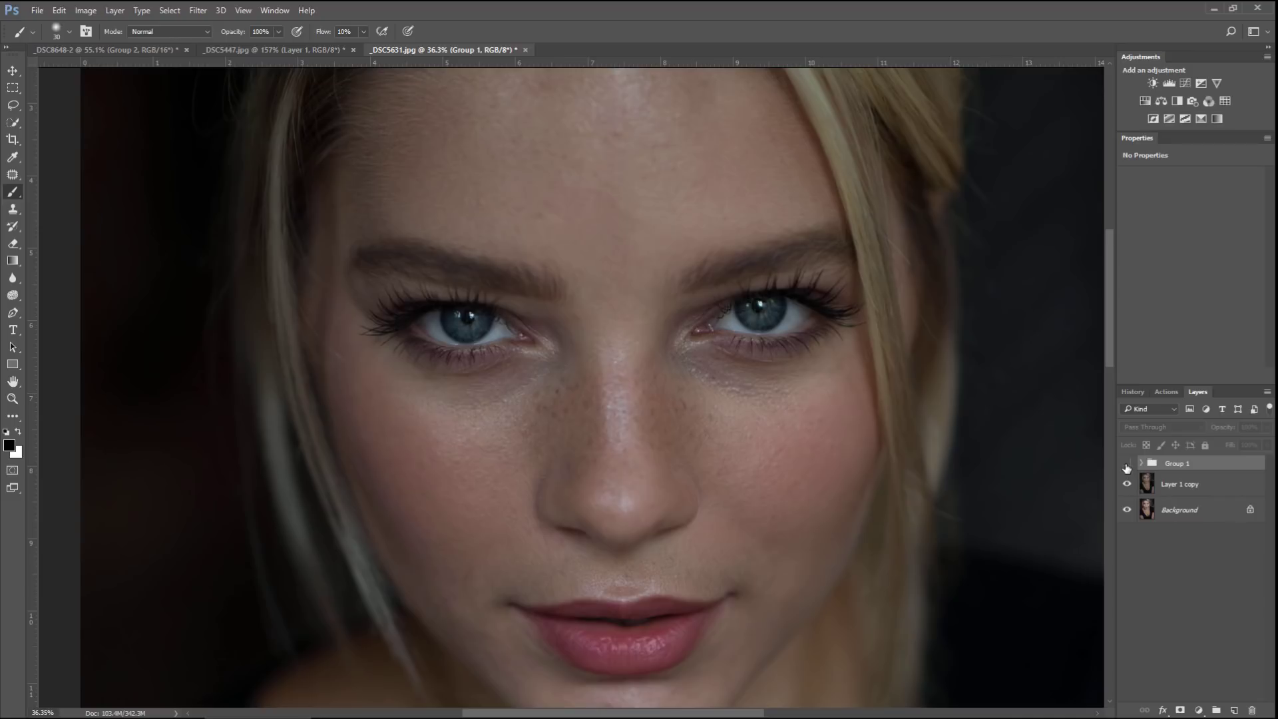
{"action": "left_click", "coordinate": [1126, 464]}
{"action": "left_click", "coordinate": [1127, 464]}
{"action": "left_click", "coordinate": [1127, 465]}
{"action": "left_click_drag", "start_coordinate": [710, 367], "coordinate": [686, 365]}
{"action": "scroll", "coordinate": [687, 365], "scroll_direction": "down", "scroll_amount": 3}
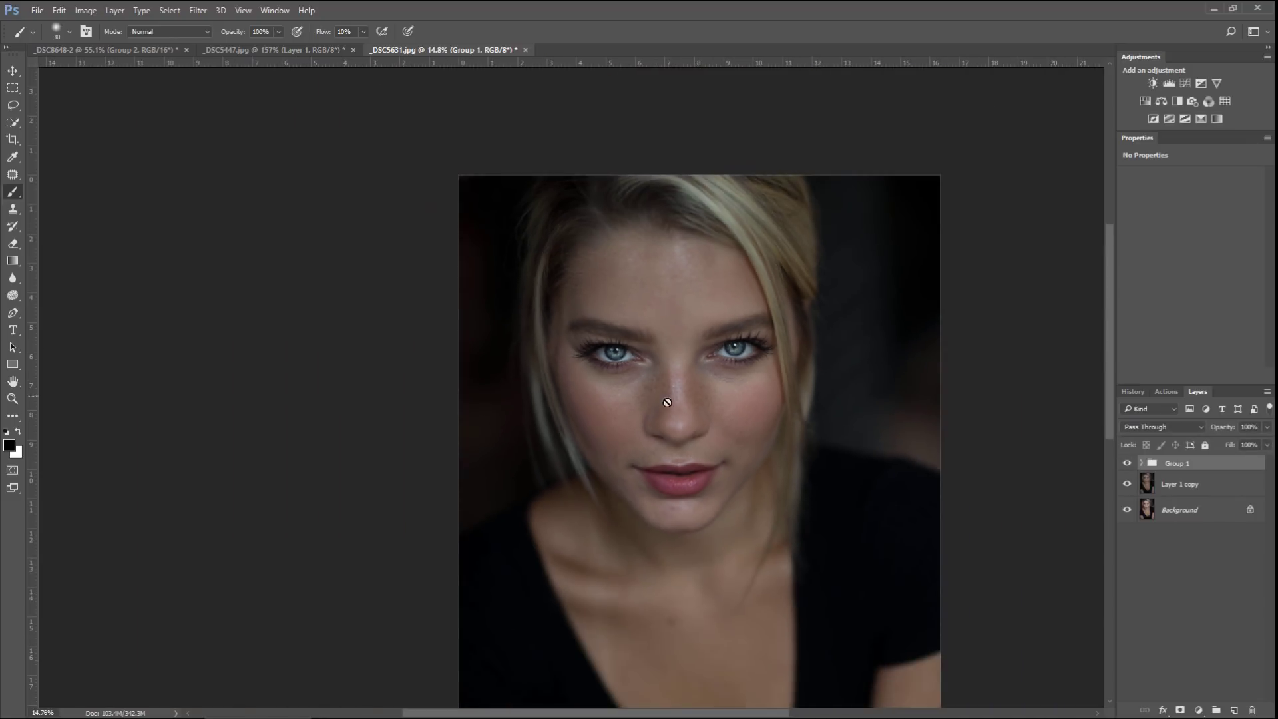
Step: Set Group 1 opacity to 71% and group it with Layer 1 copy as Group 2
{"action": "left_click", "coordinate": [1267, 428]}
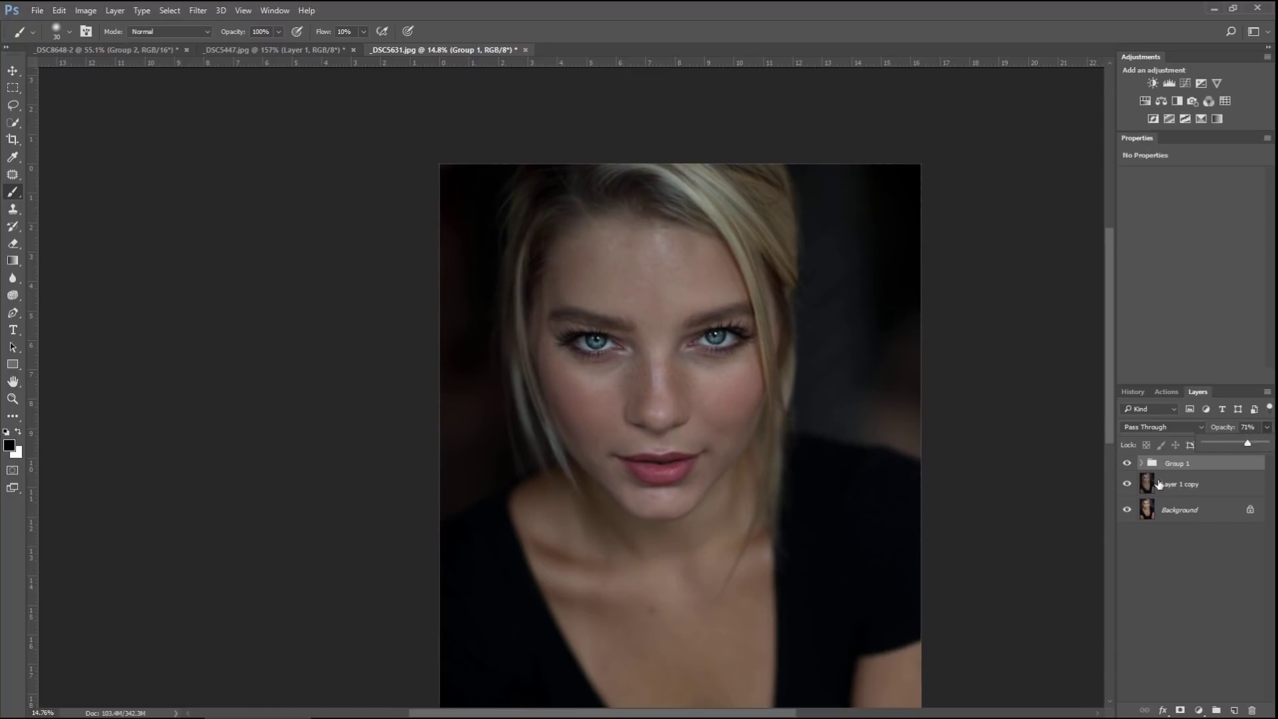
{"action": "left_click", "coordinate": [1220, 491], "text": "shift"}
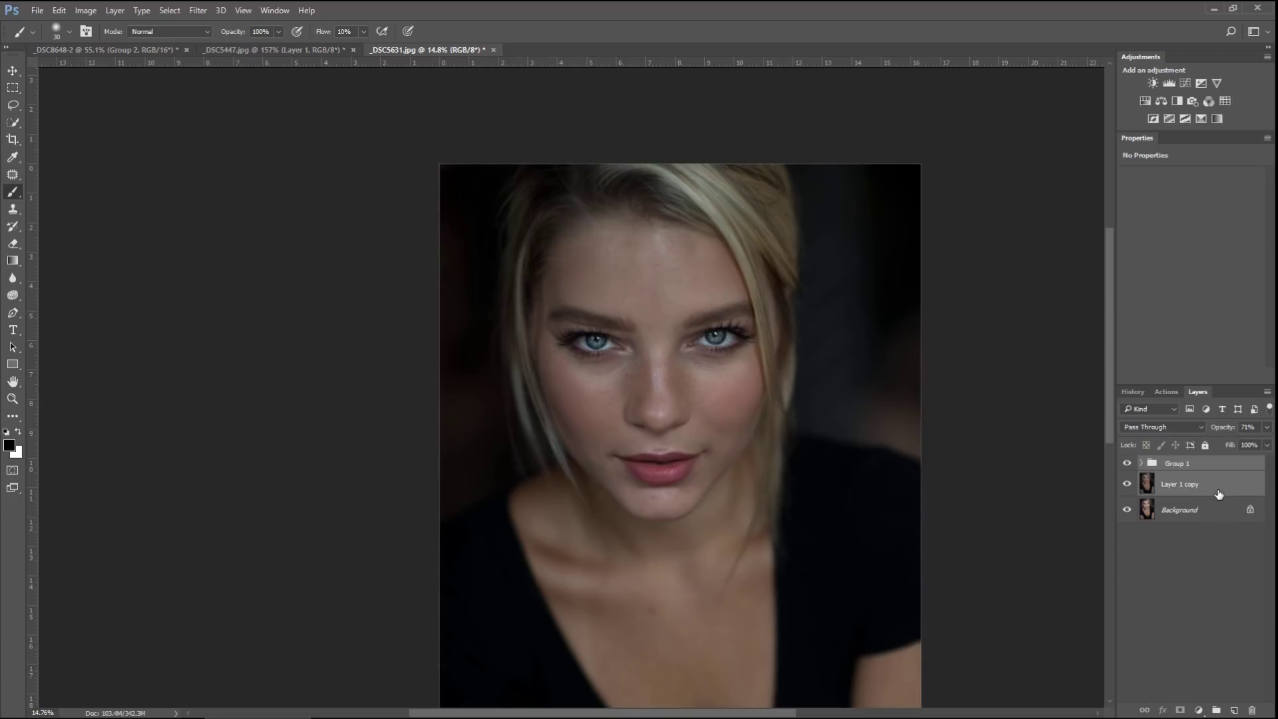
{"action": "key", "text": "ctrl+g"}
{"action": "left_click", "coordinate": [1127, 464]}
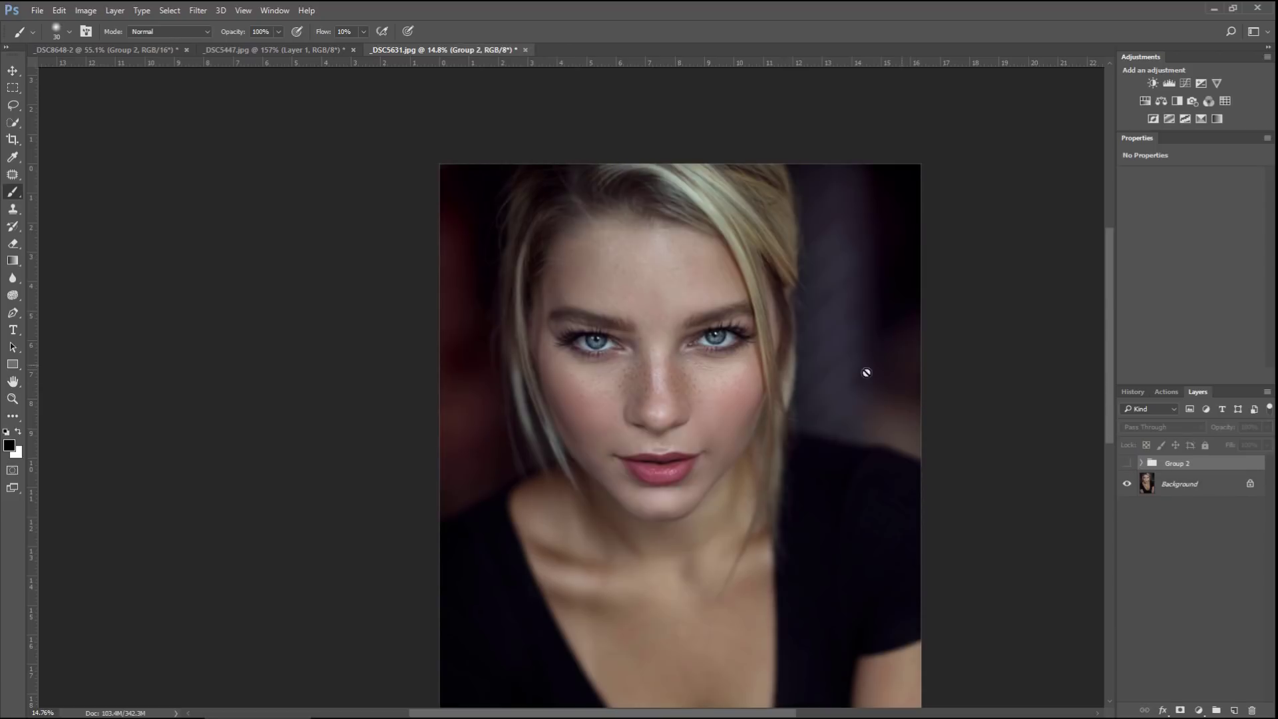
{"action": "left_click_drag", "start_coordinate": [692, 412], "coordinate": [793, 517]}
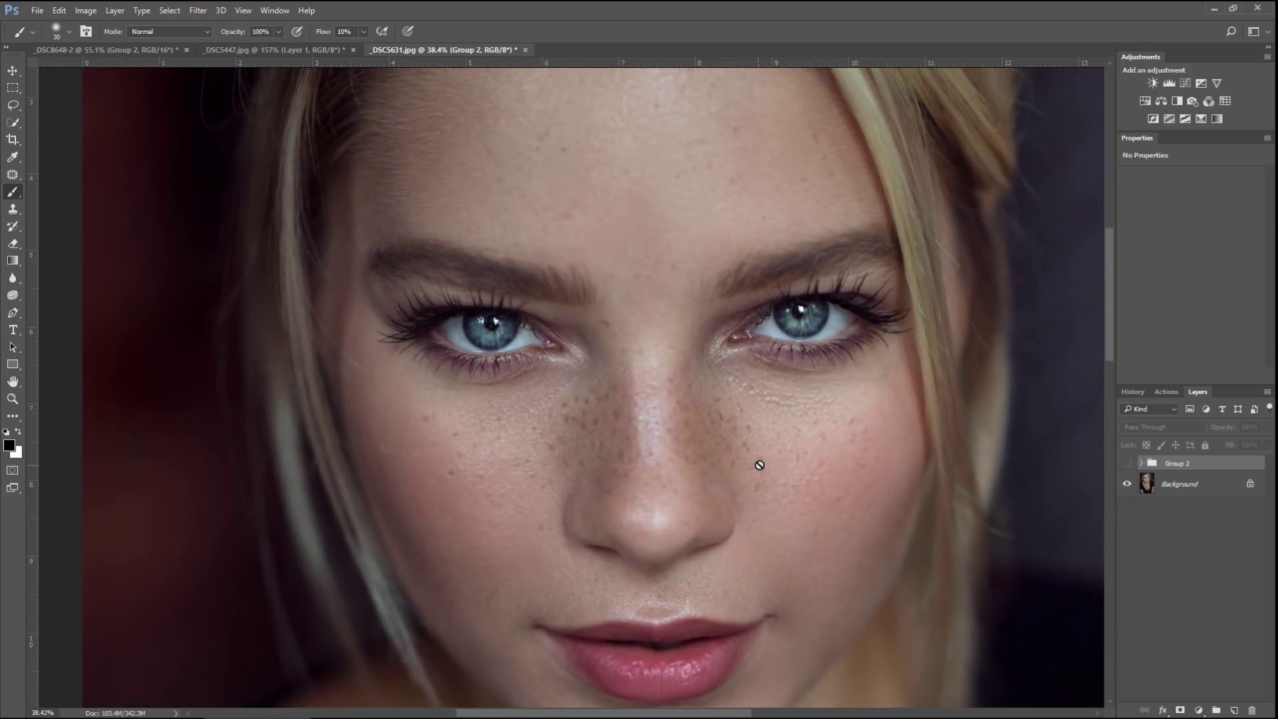
{"action": "left_click_drag", "start_coordinate": [759, 465], "coordinate": [722, 498]}
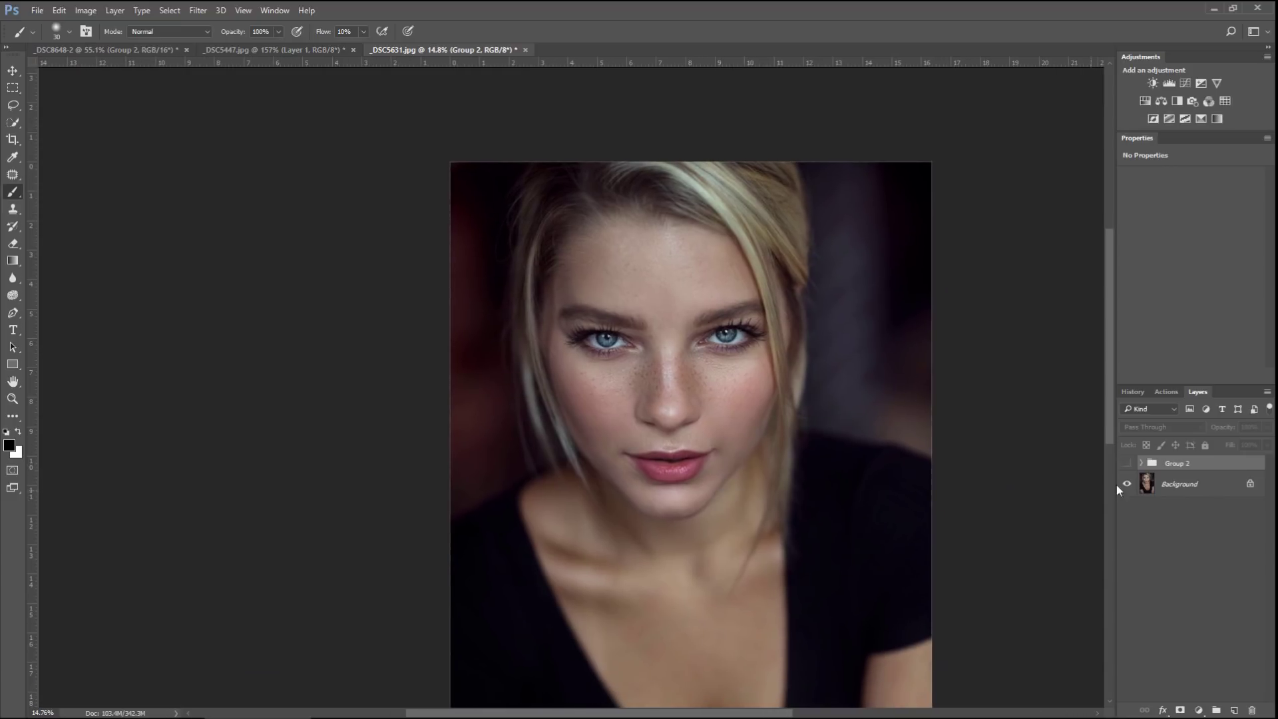
{"action": "left_click", "coordinate": [1127, 464]}
{"action": "left_click_drag", "start_coordinate": [717, 377], "coordinate": [838, 385]}
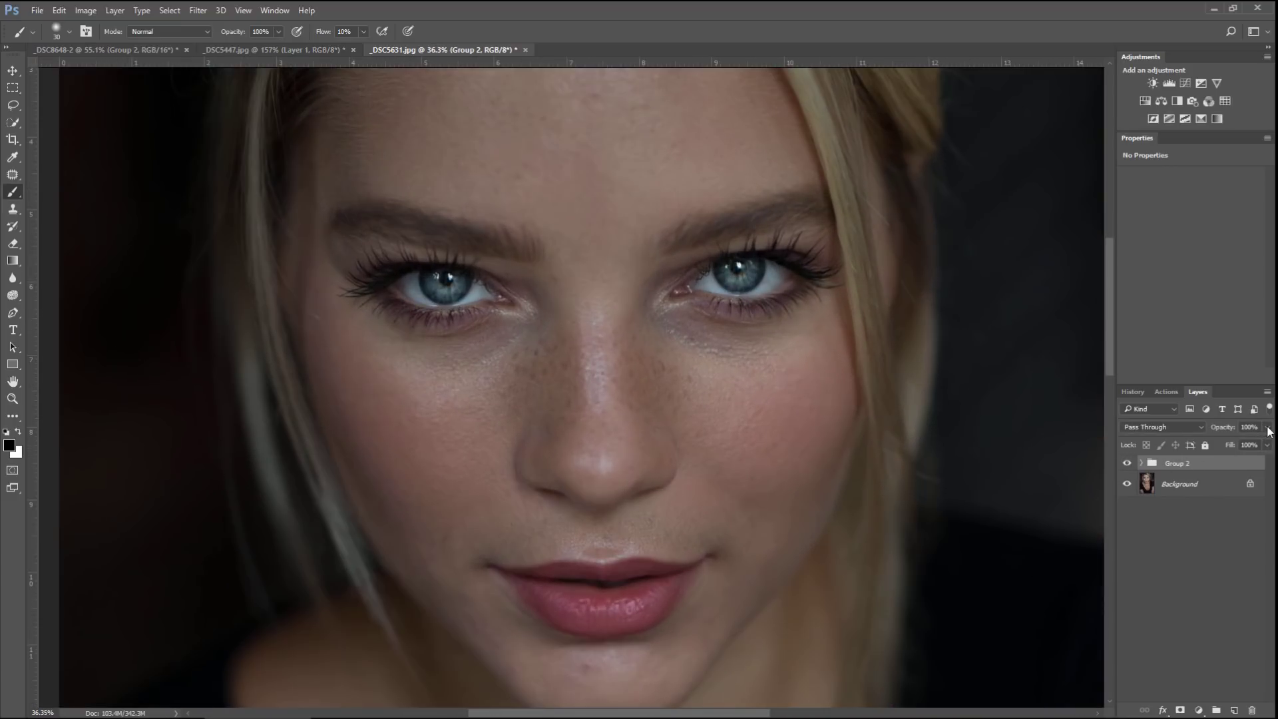
{"action": "left_click", "coordinate": [1143, 464]}
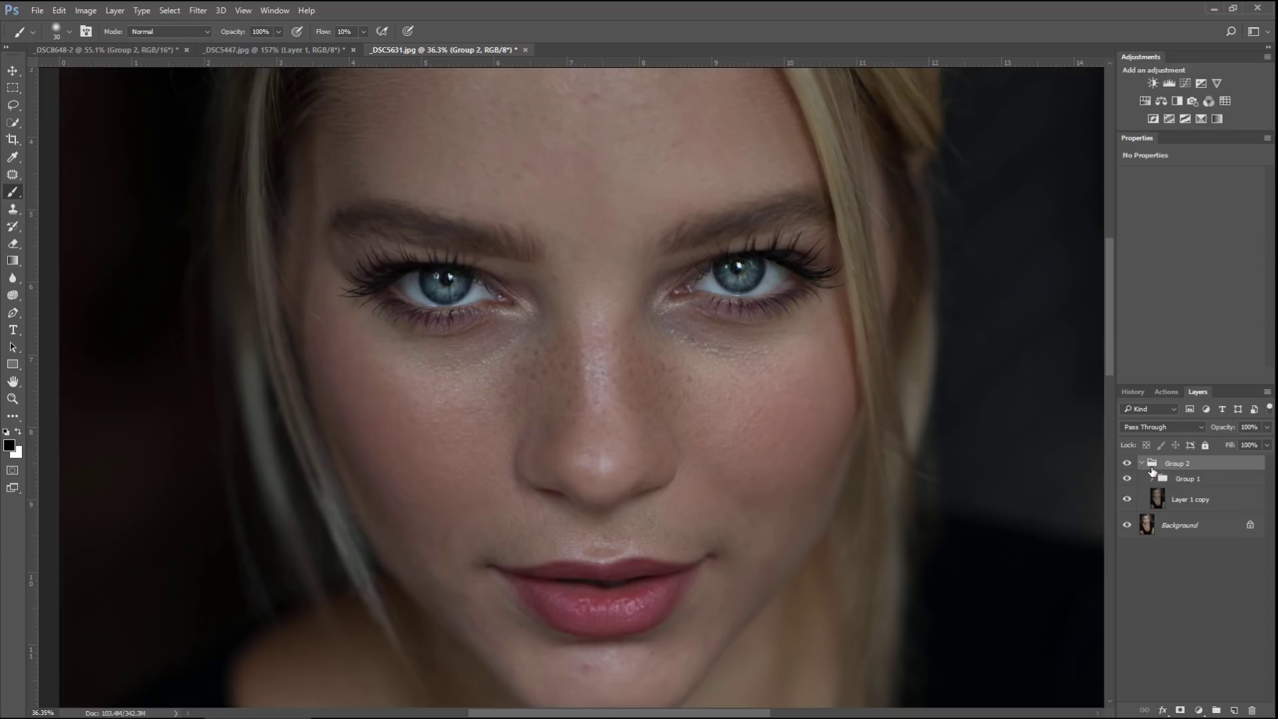
{"action": "left_click", "coordinate": [1226, 479]}
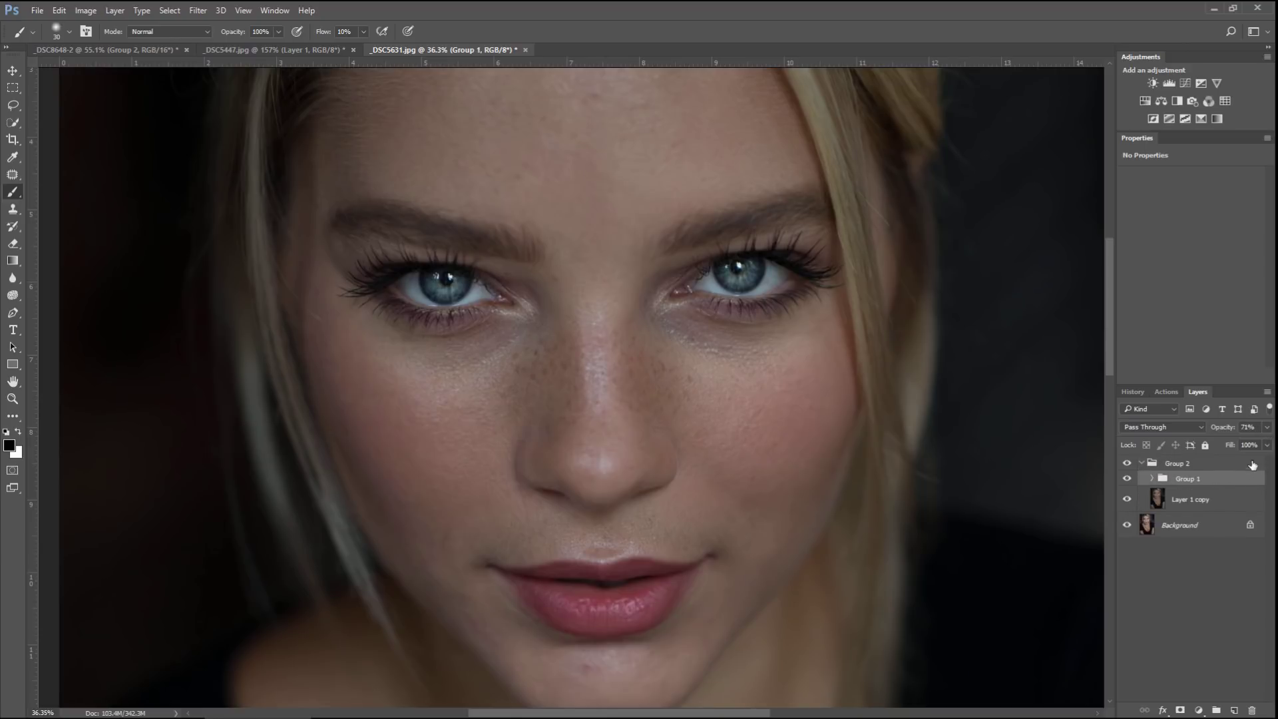
{"action": "left_click", "coordinate": [1268, 428]}
{"action": "left_click", "coordinate": [1128, 479]}
{"action": "left_click", "coordinate": [1128, 479]}
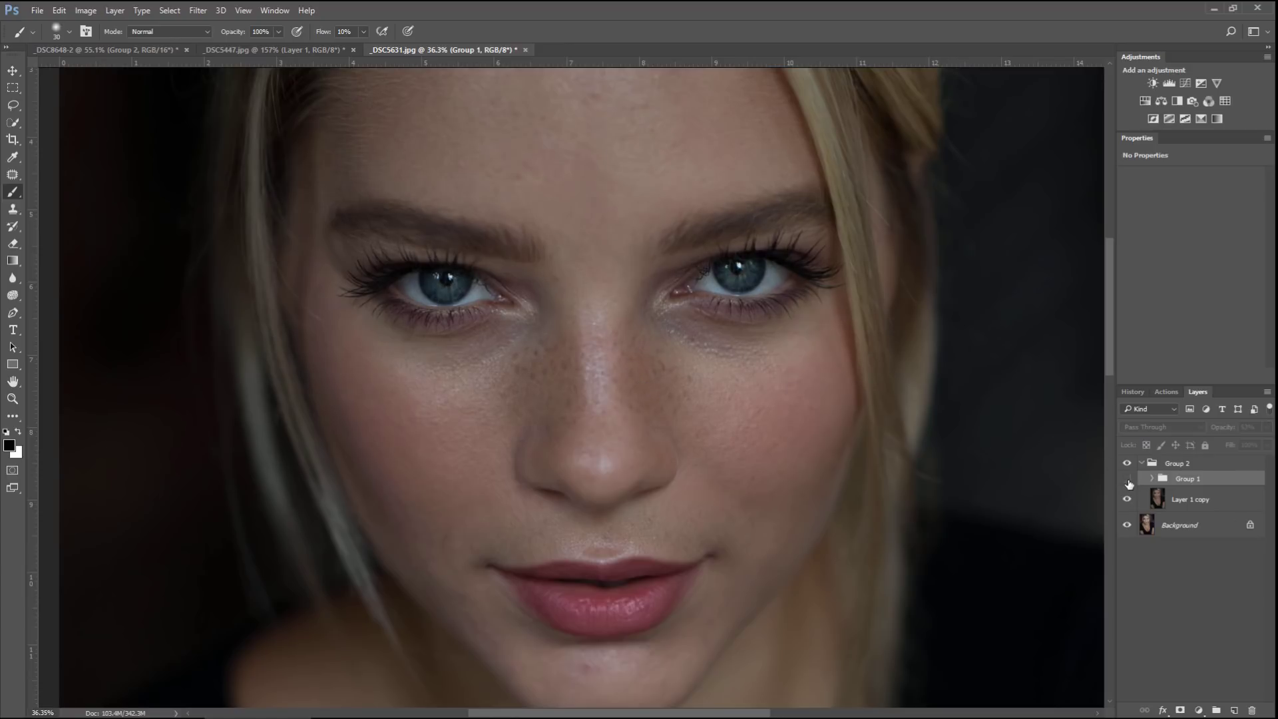
{"action": "left_click", "coordinate": [1128, 479]}
{"action": "left_click_drag", "start_coordinate": [629, 395], "coordinate": [559, 374]}
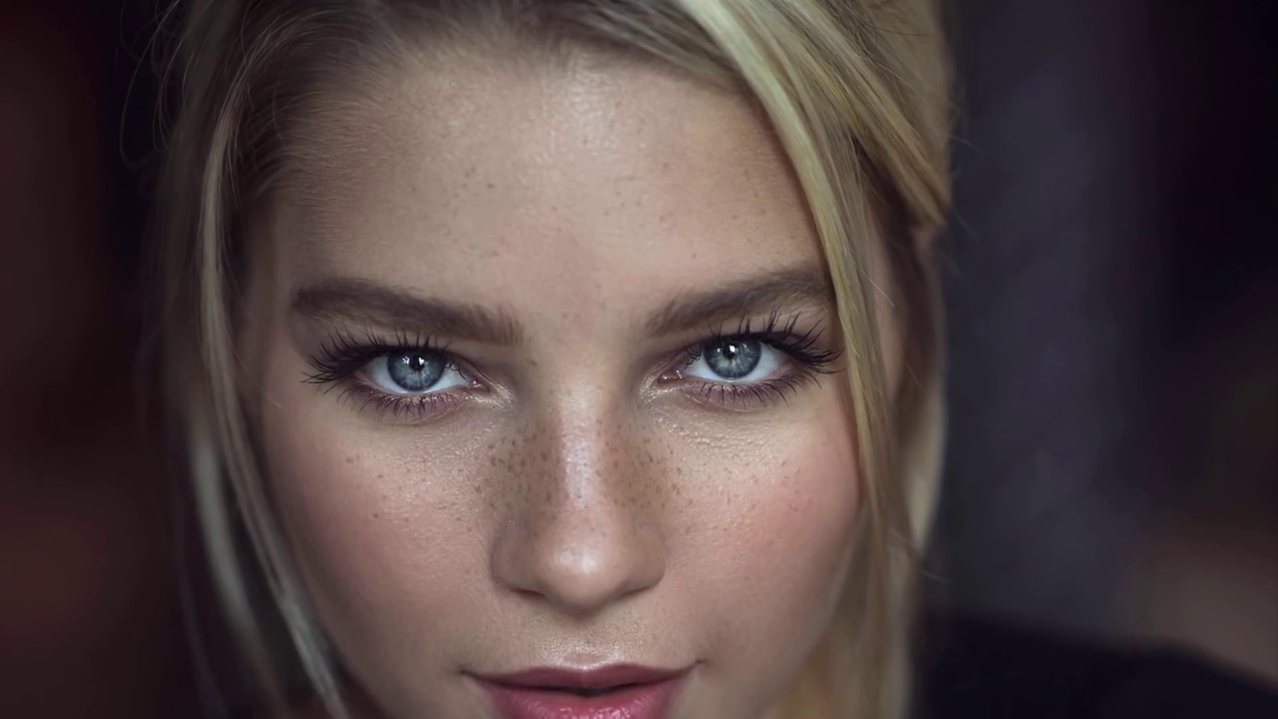